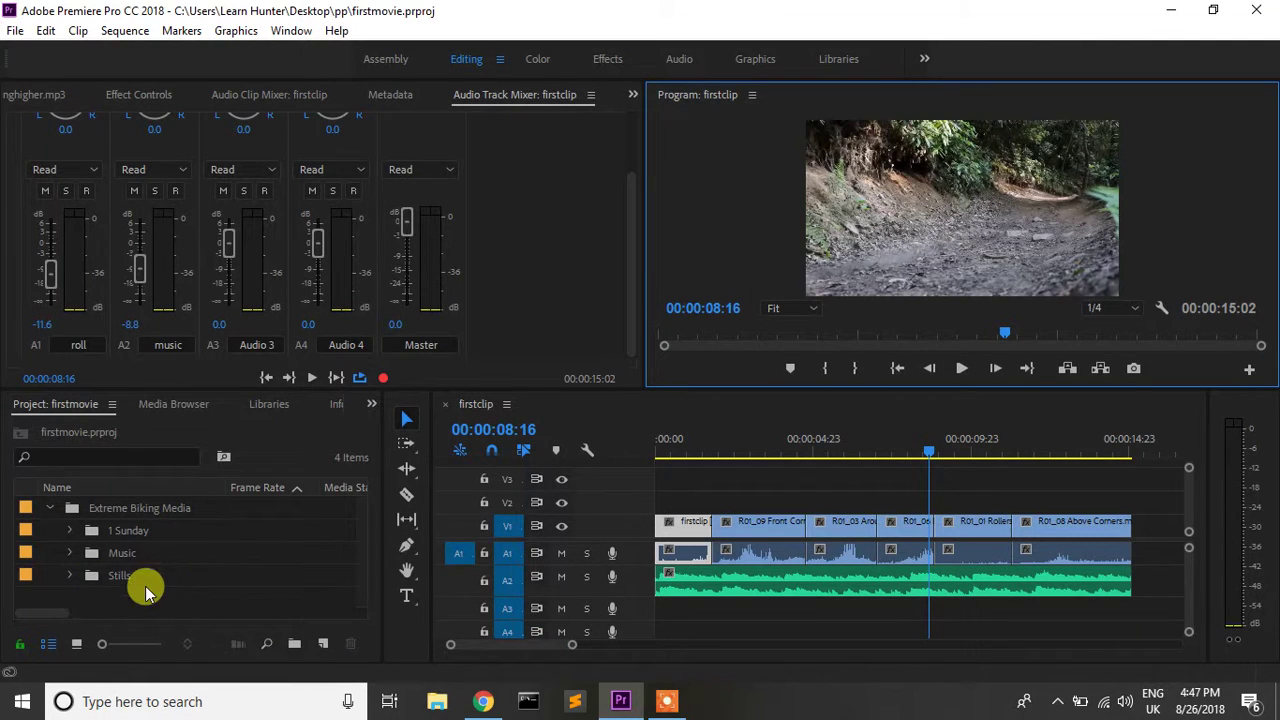
# Expand the Stills bin and review Insane_Hero_2, Insane_Hero_3 and the last still, then open Import with Ctrl+I
pyautogui.scroll(2, 278, 296)
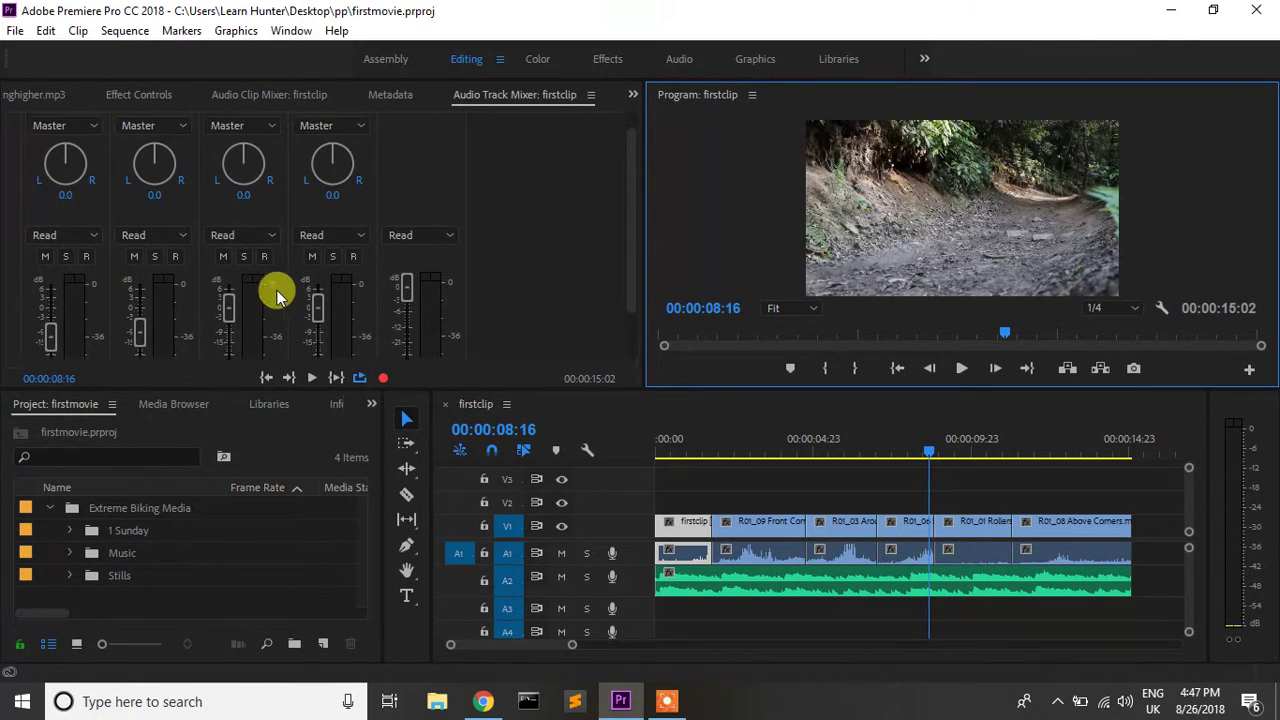
pyautogui.click(69, 575)
pyautogui.scroll(-1, 120, 578)
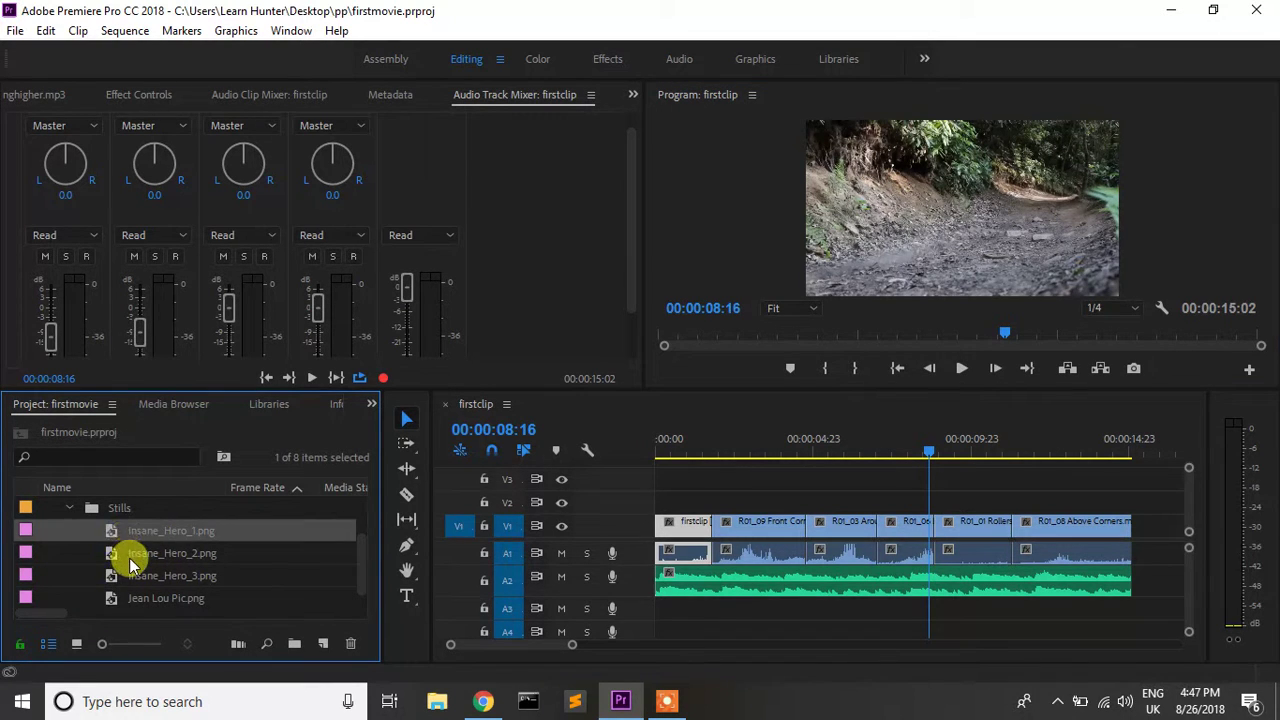
pyautogui.click(128, 555)
pyautogui.click(130, 578)
pyautogui.click(143, 600)
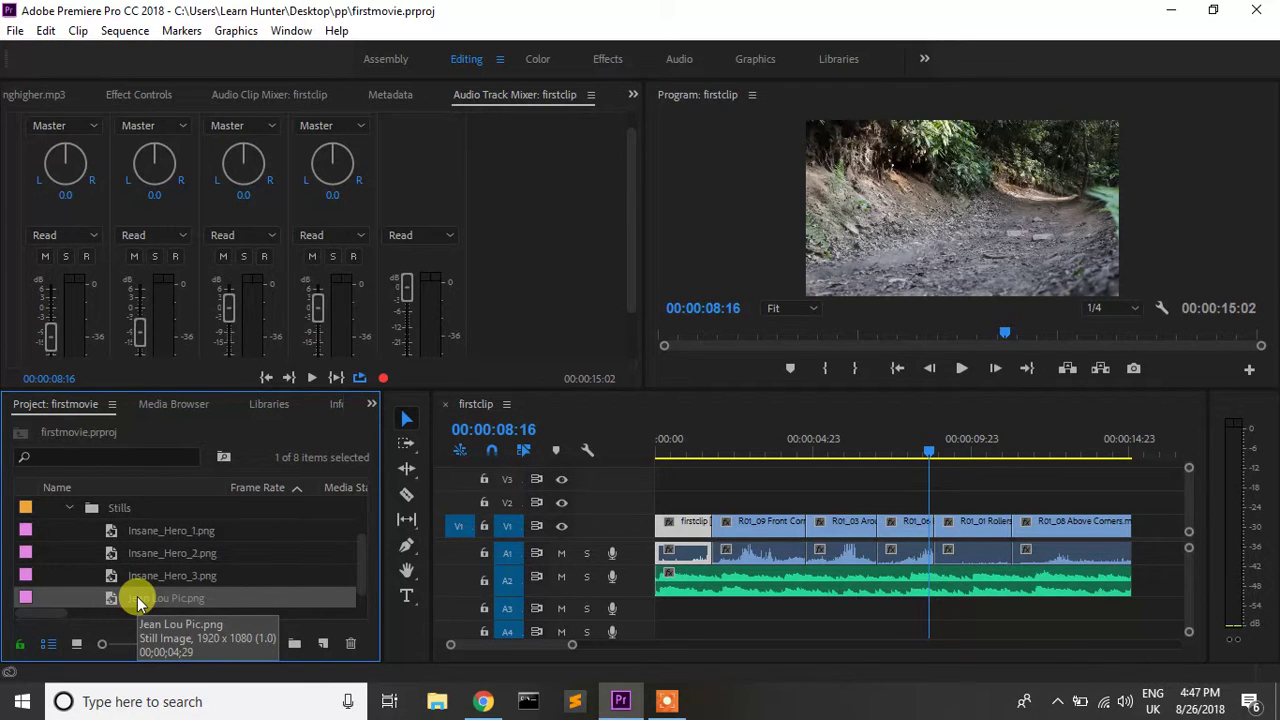
pyautogui.keyDown('ctrl'); pyautogui.click(138, 600); pyautogui.keyUp('ctrl')
pyautogui.scroll(1, 140, 560)
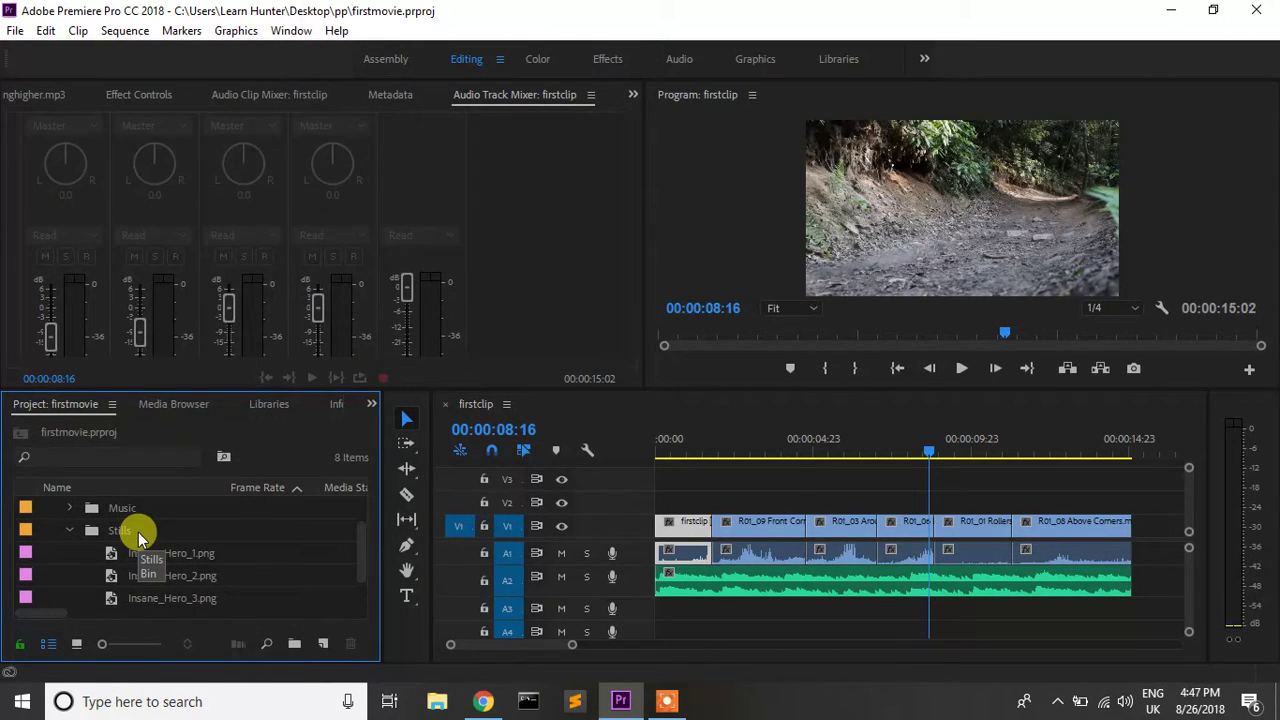
pyautogui.hotkey('ctrl', 'i')
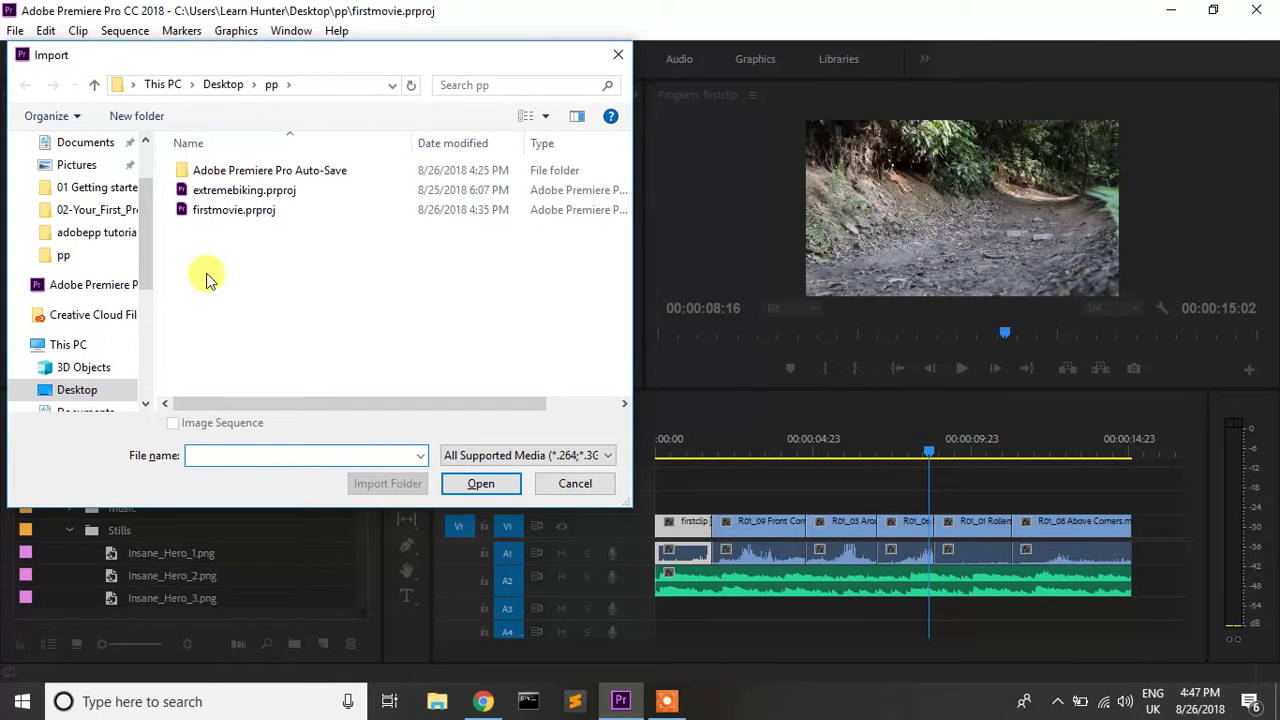
# Import icon.png from the Desktop folder into the project
pyautogui.click(80, 389)
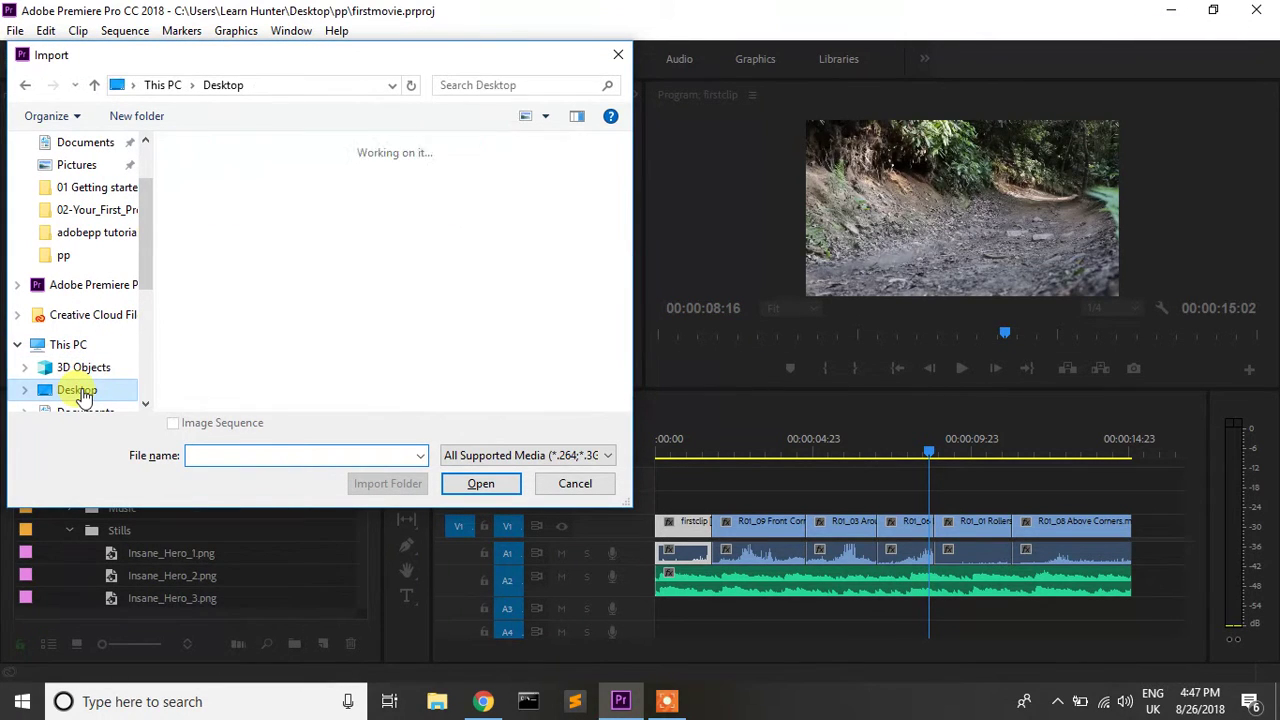
pyautogui.scroll(-1, 440, 300)
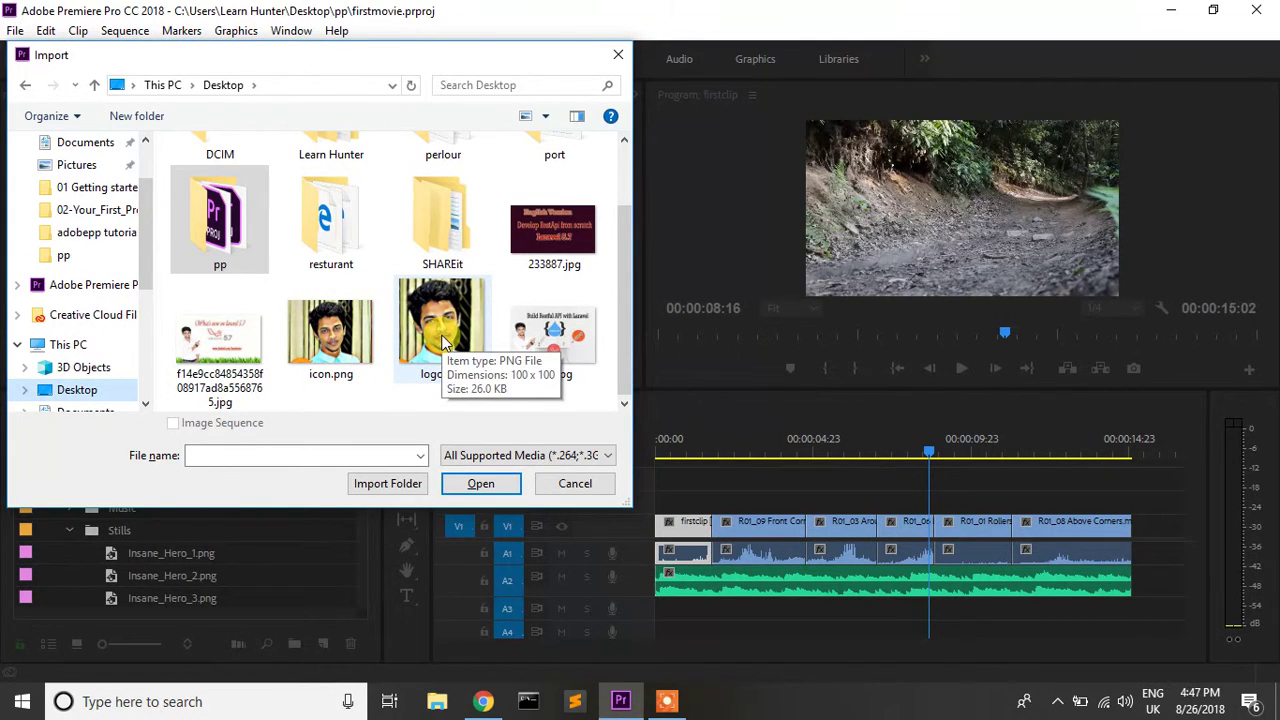
pyautogui.click(349, 346)
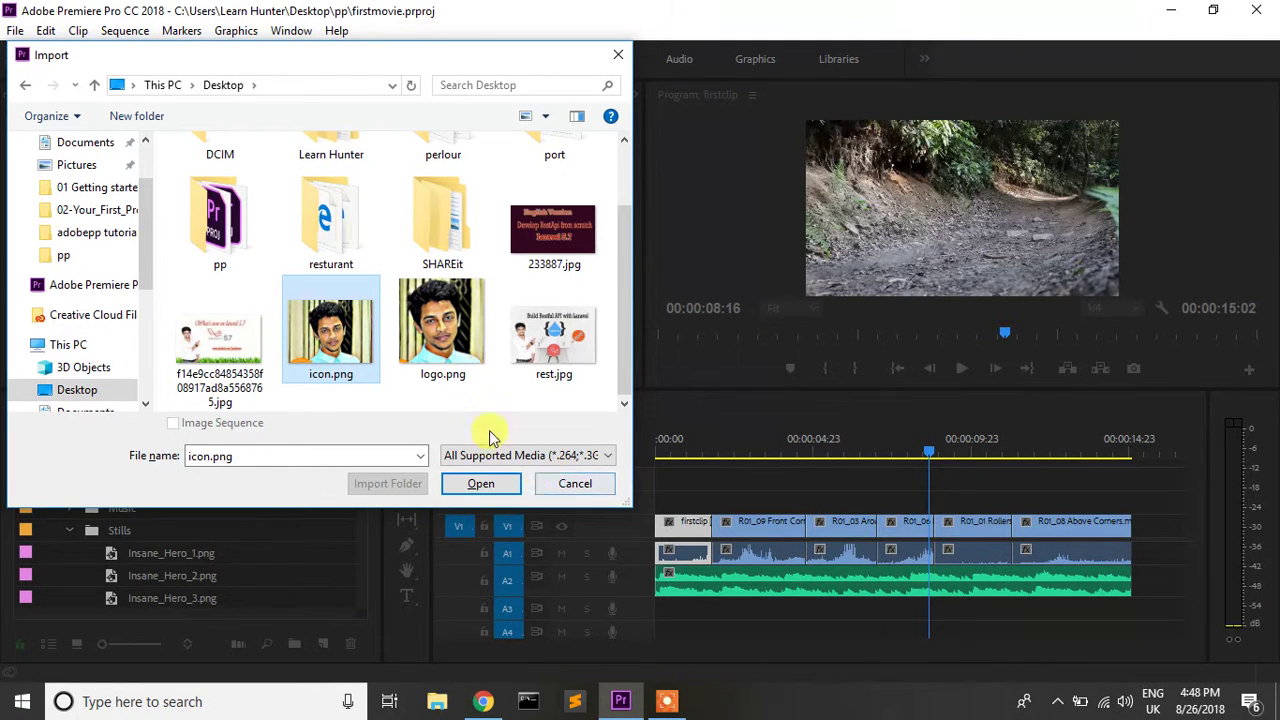
pyautogui.scroll(1, 434, 395)
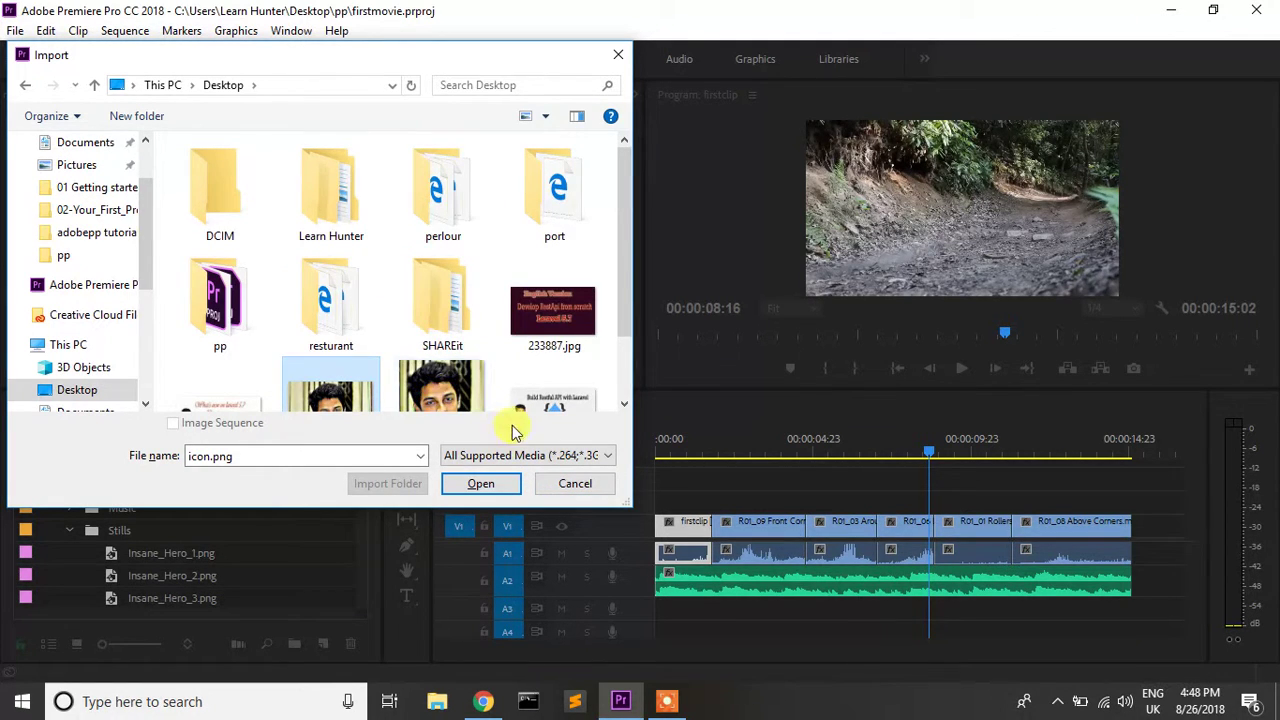
pyautogui.scroll(-1, 434, 372)
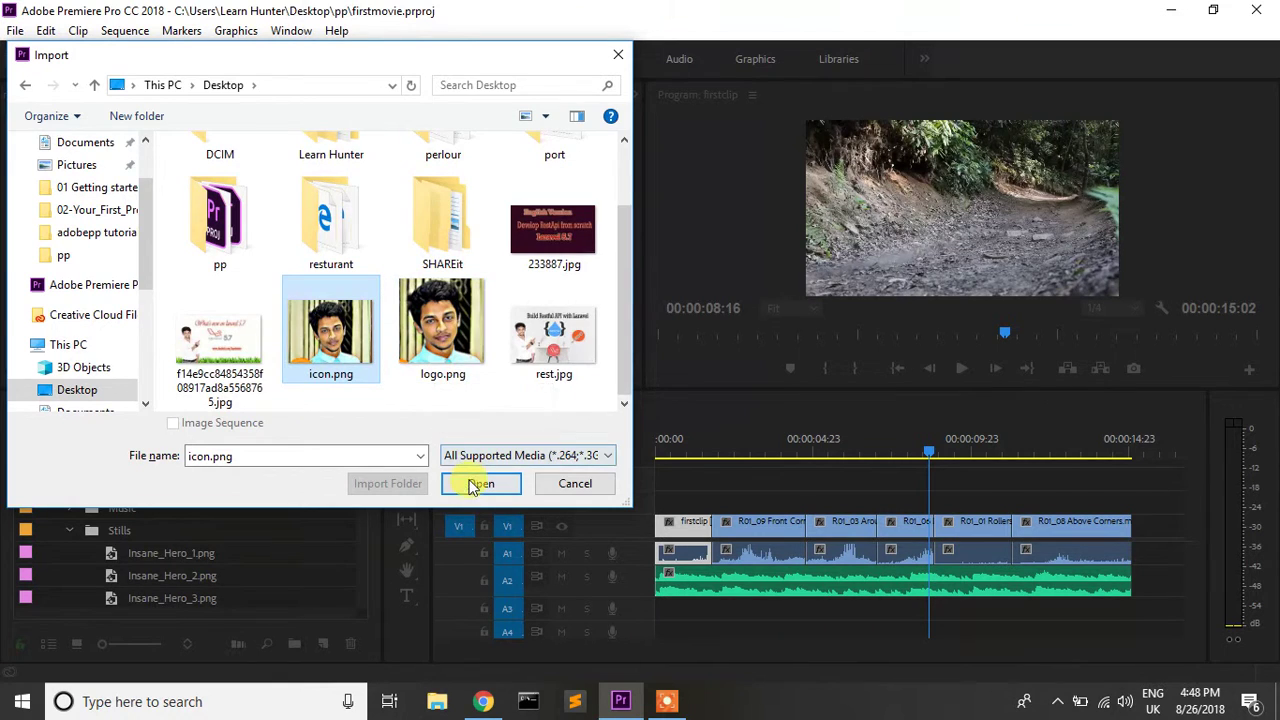
pyautogui.click(470, 483)
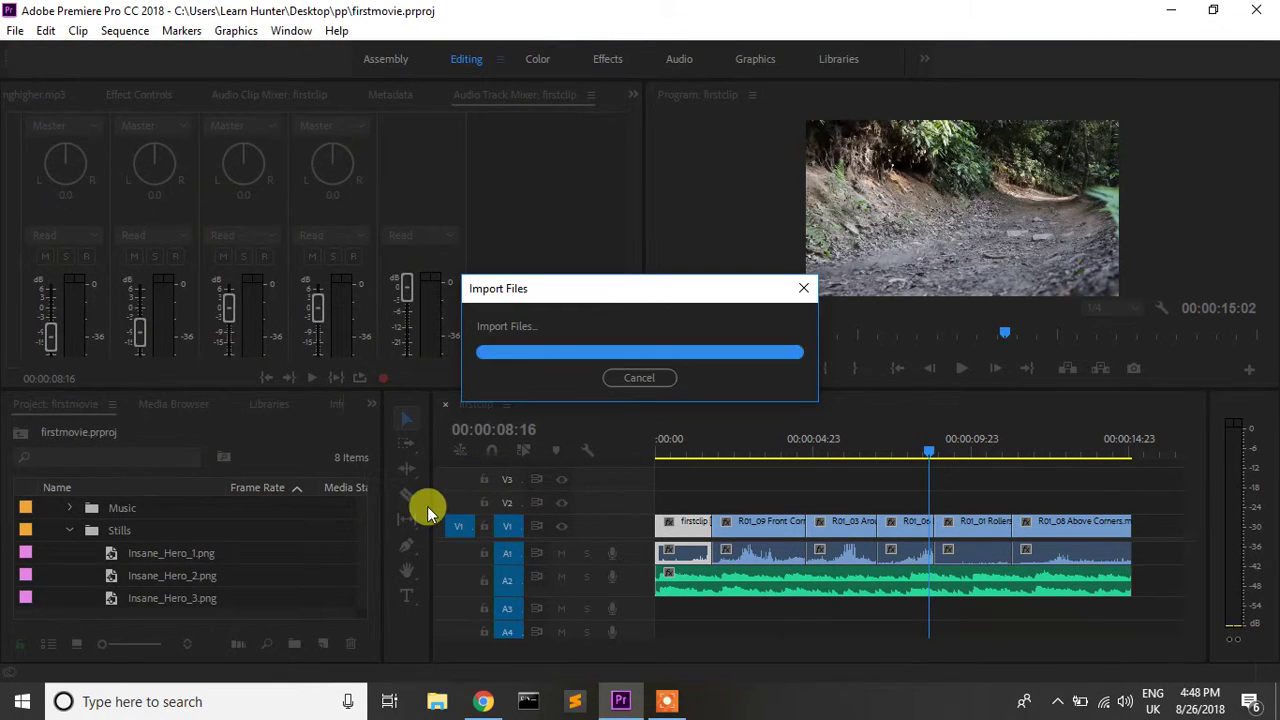
# Collapse the Stills bin, clear the icon.png selection, and re-expand the bin
pyautogui.scroll(3, 124, 578)
pyautogui.click(72, 552)
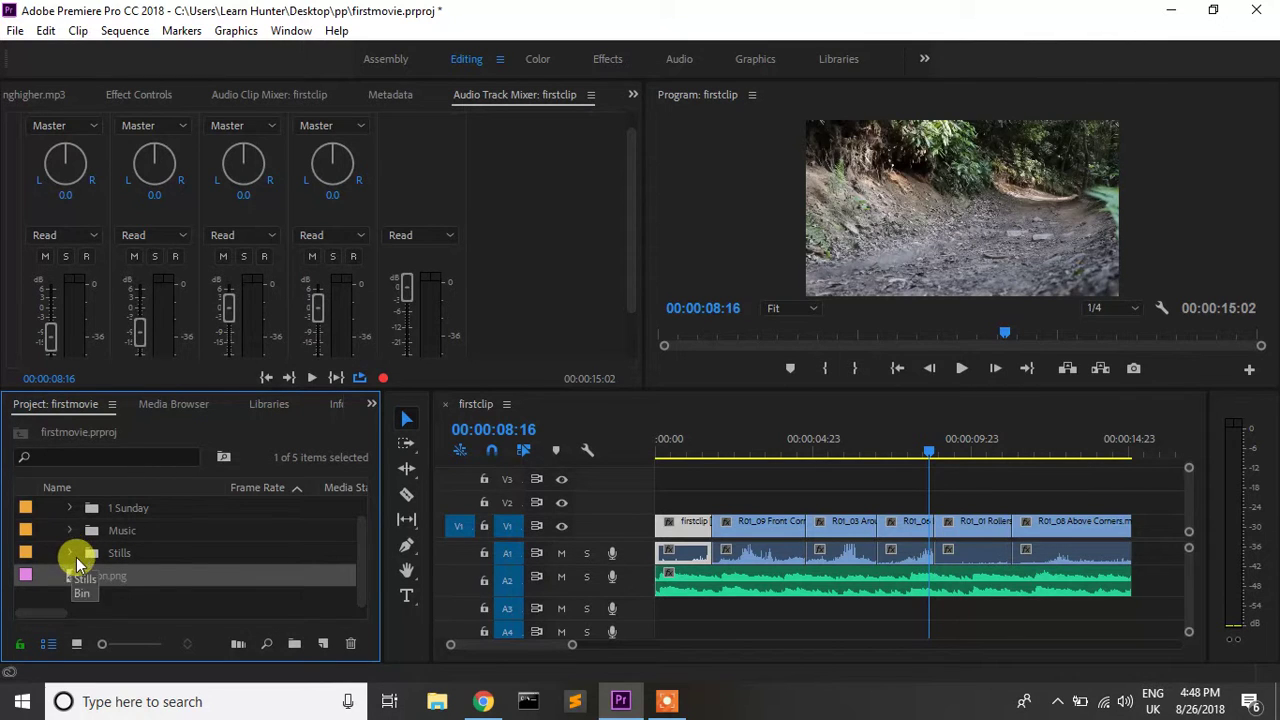
pyautogui.click(134, 598)
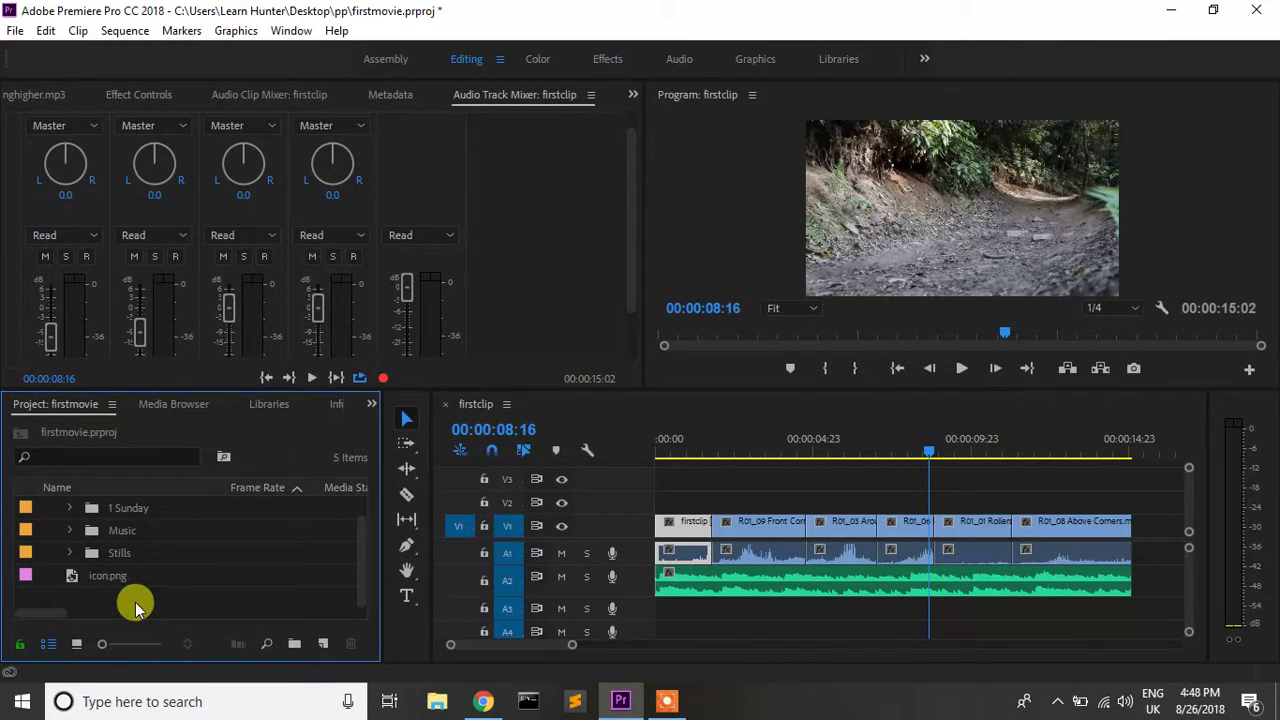
pyautogui.click(70, 553)
pyautogui.scroll(-1, 134, 600)
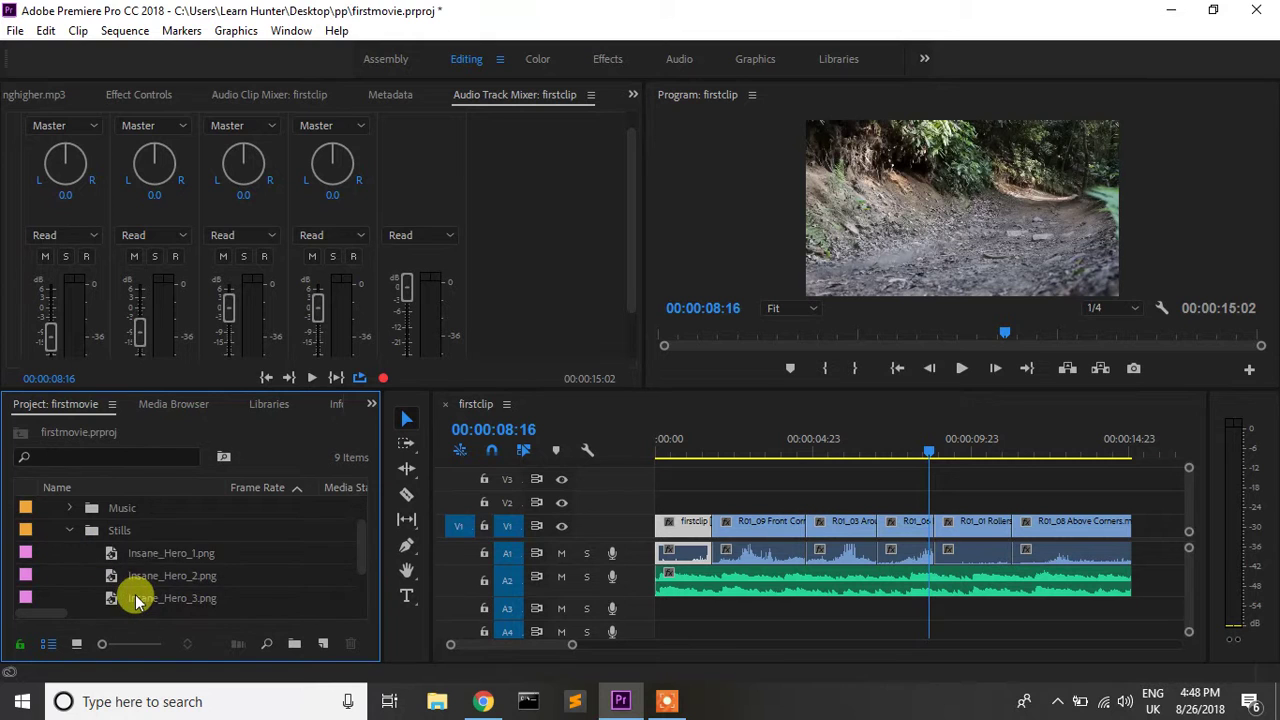
# Load Insane_Hero_1, 2, 3 and the last still into the Source Monitor, ending on Insane_Hero_2.png
pyautogui.click(134, 556)
pyautogui.doubleClick(134, 556)
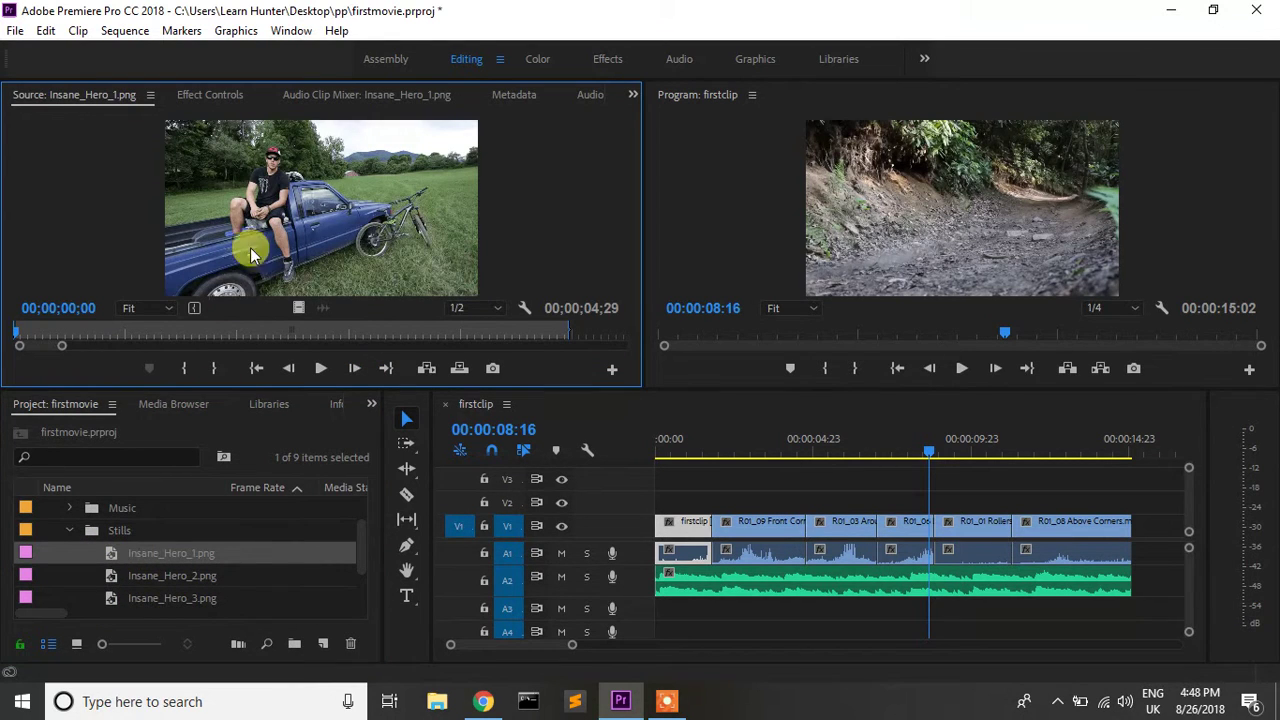
pyautogui.doubleClick(115, 578)
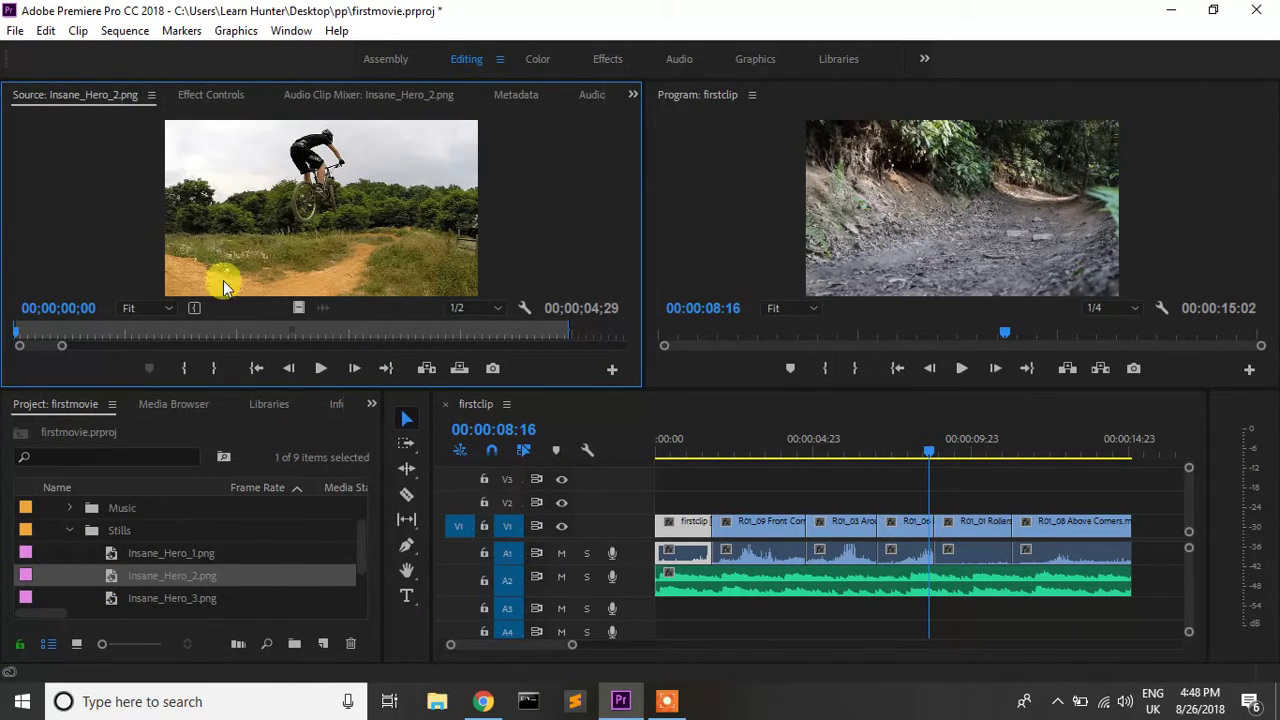
pyautogui.scroll(-1, 157, 550)
pyautogui.doubleClick(121, 576)
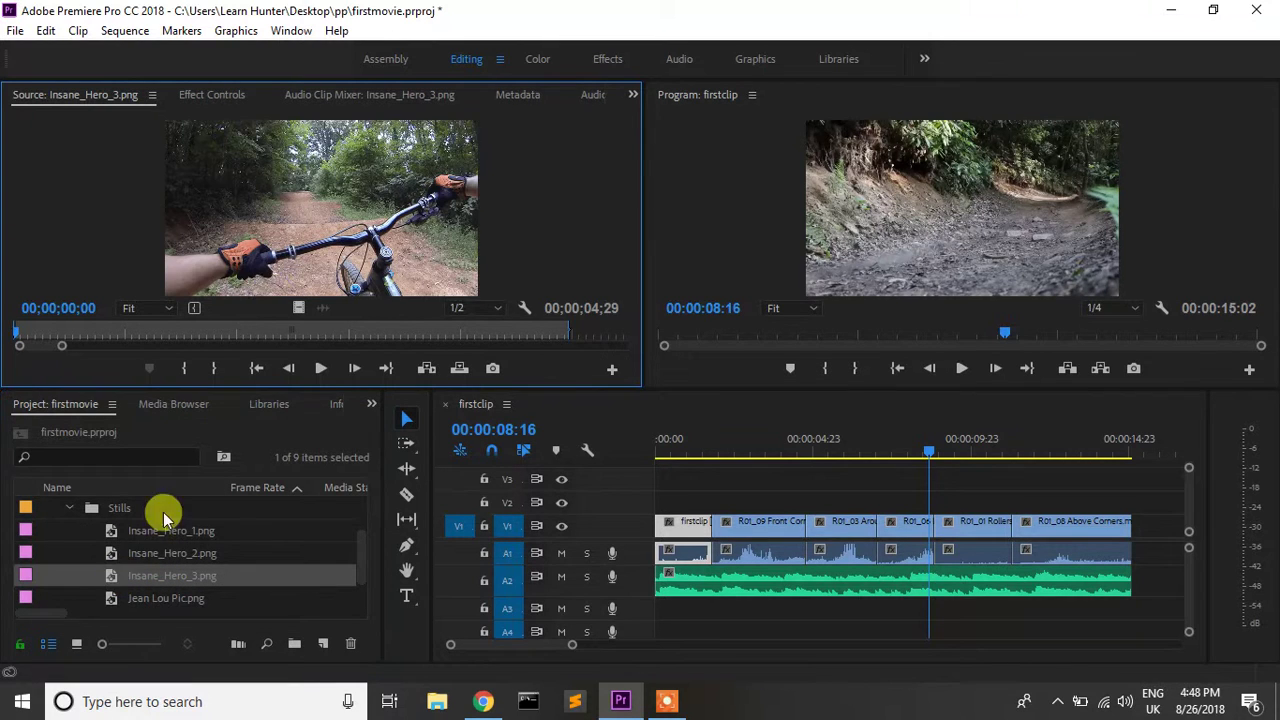
pyautogui.doubleClick(131, 598)
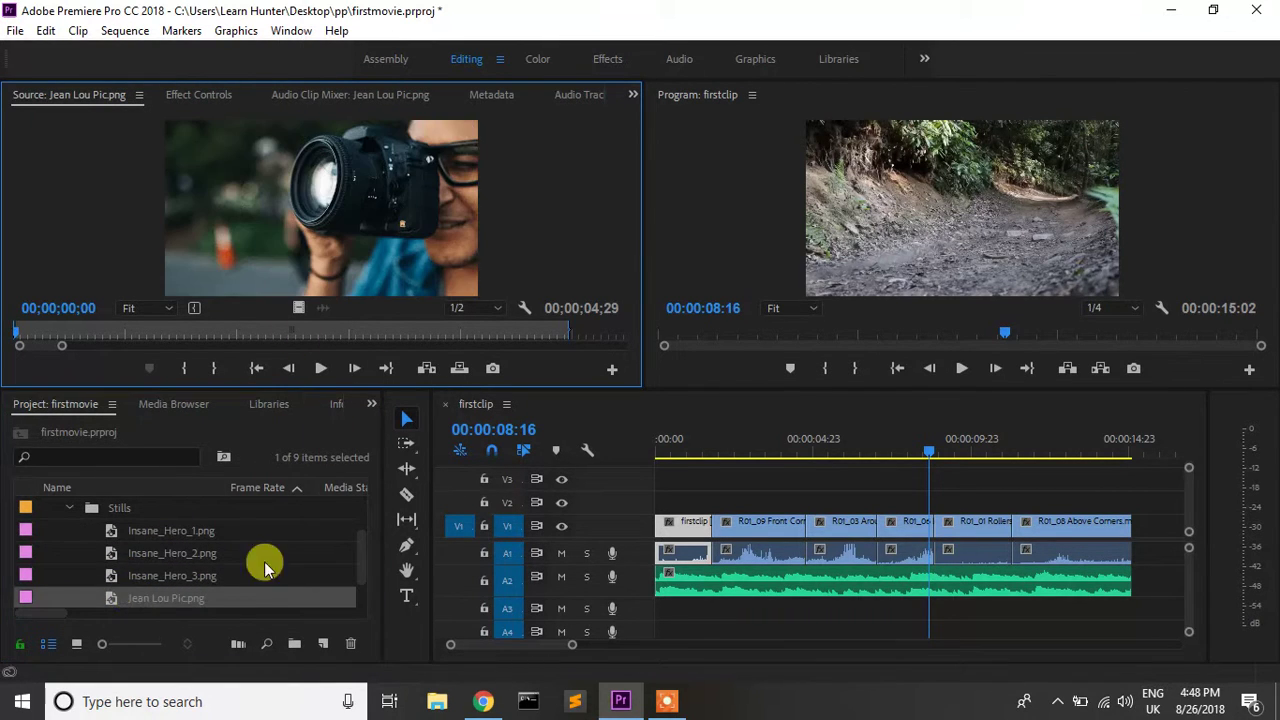
pyautogui.doubleClick(135, 556)
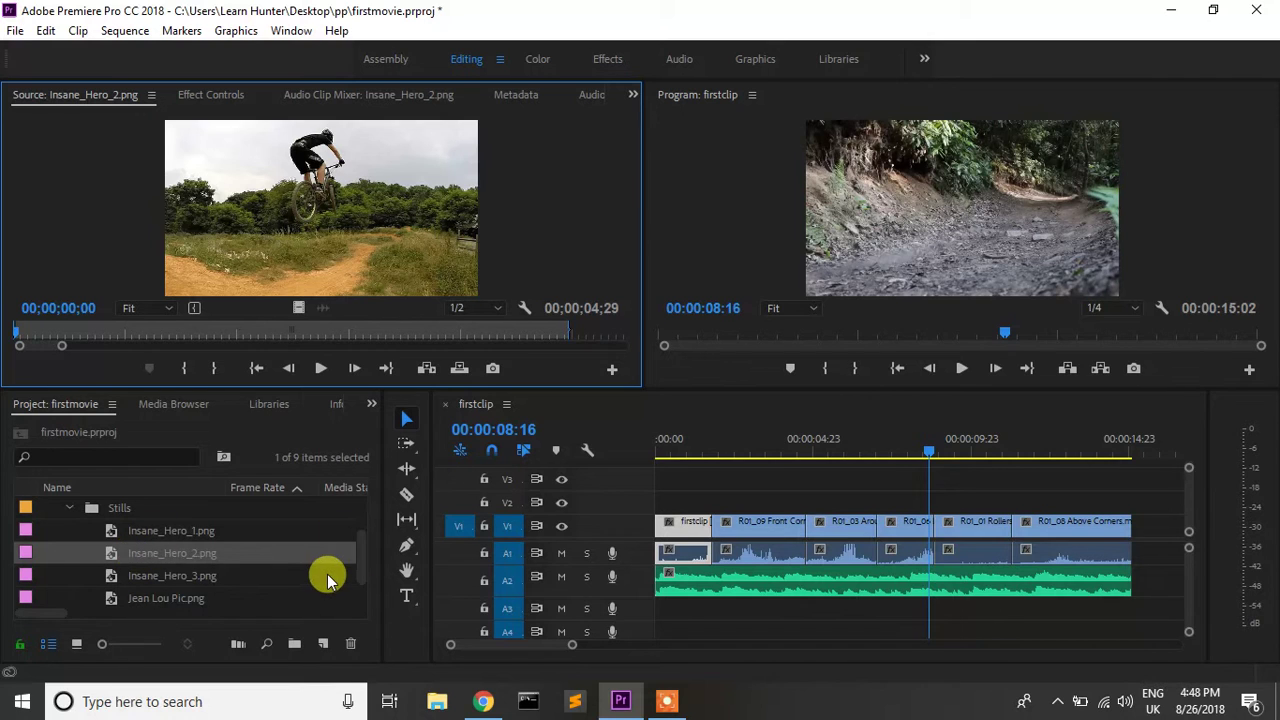
pyautogui.scroll(2, 348, 537)
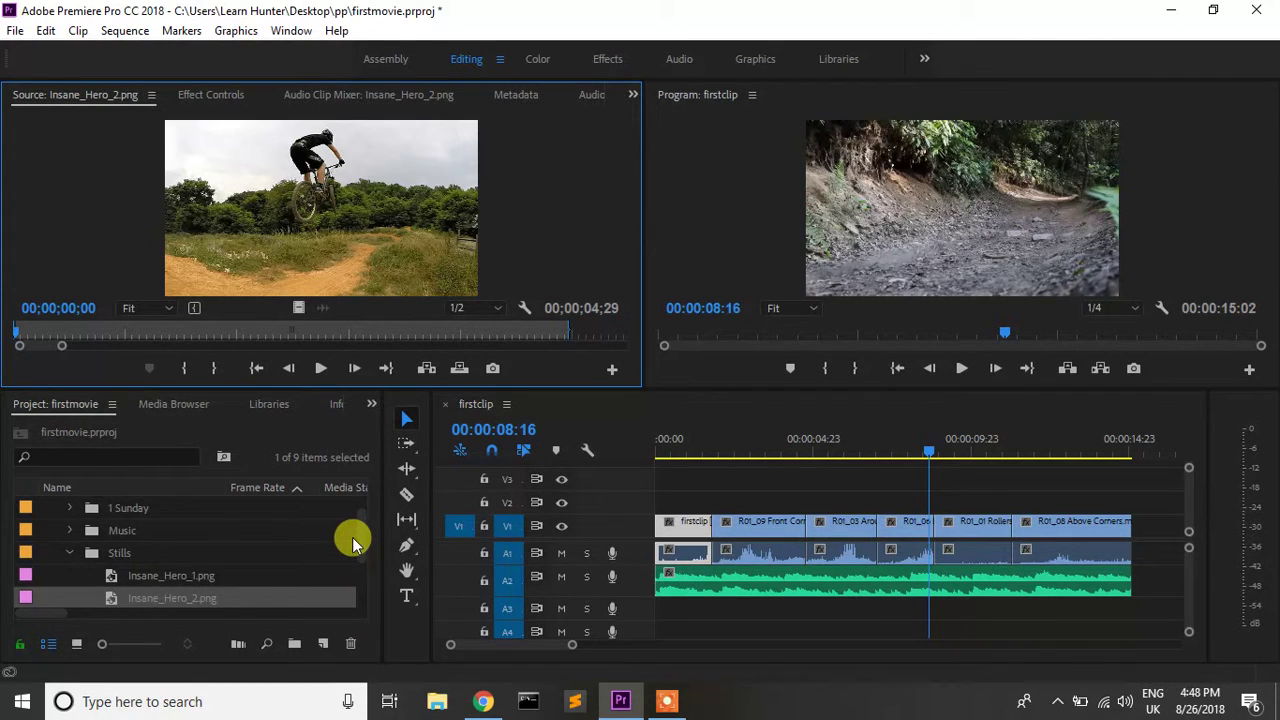
pyautogui.scroll(1, 348, 537)
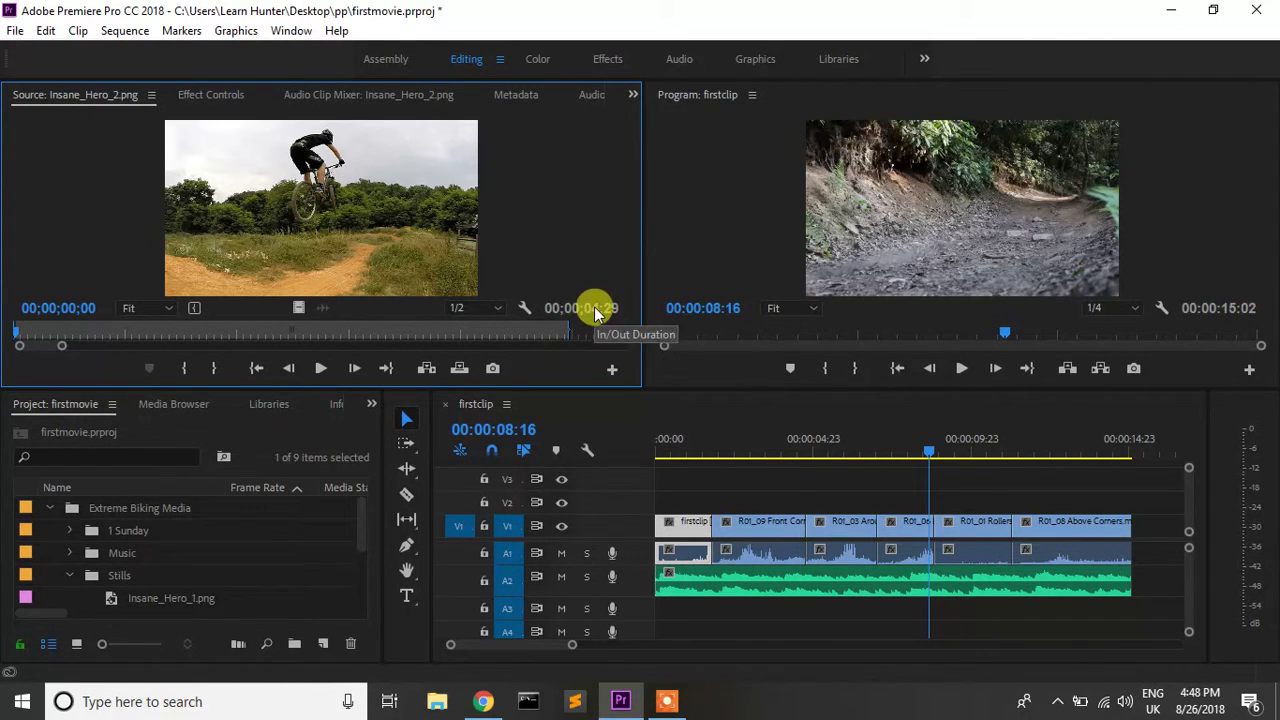
# Play Insane_Hero_2.png to 06;05, then zoom the timeline out and jump to the end at 00:00:15:02
pyautogui.click(316, 372)
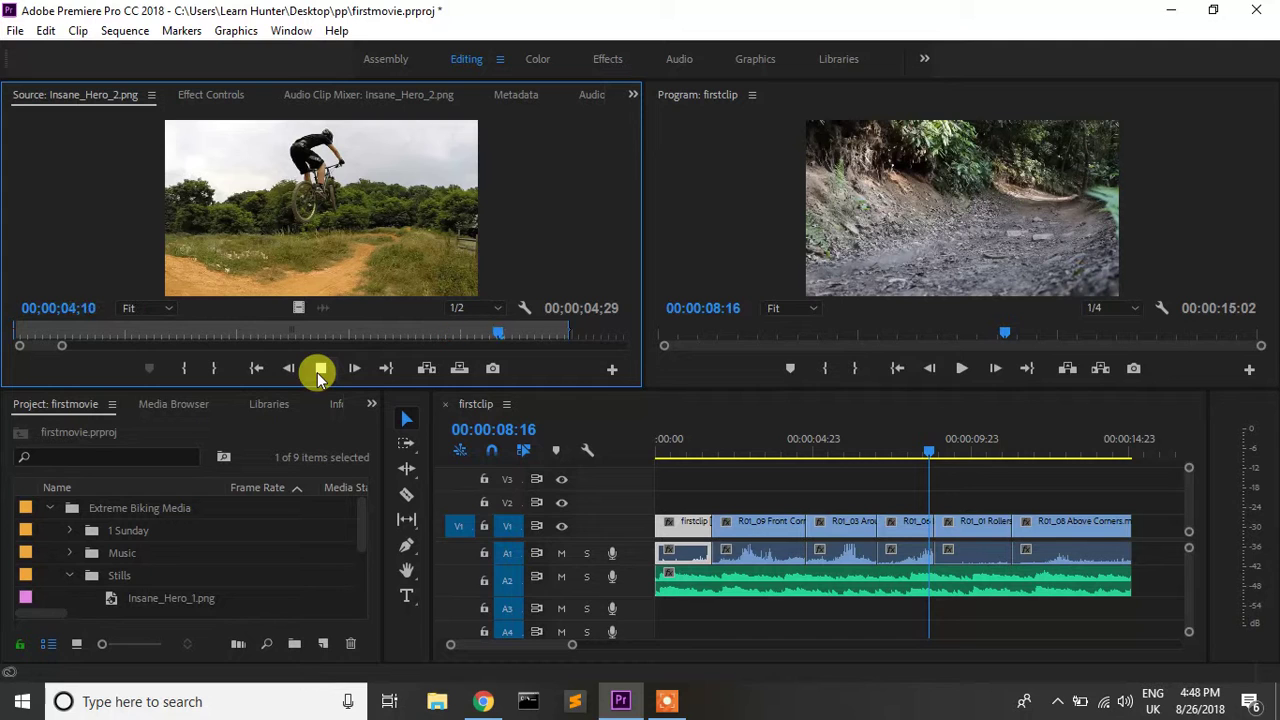
pyautogui.click(318, 372)
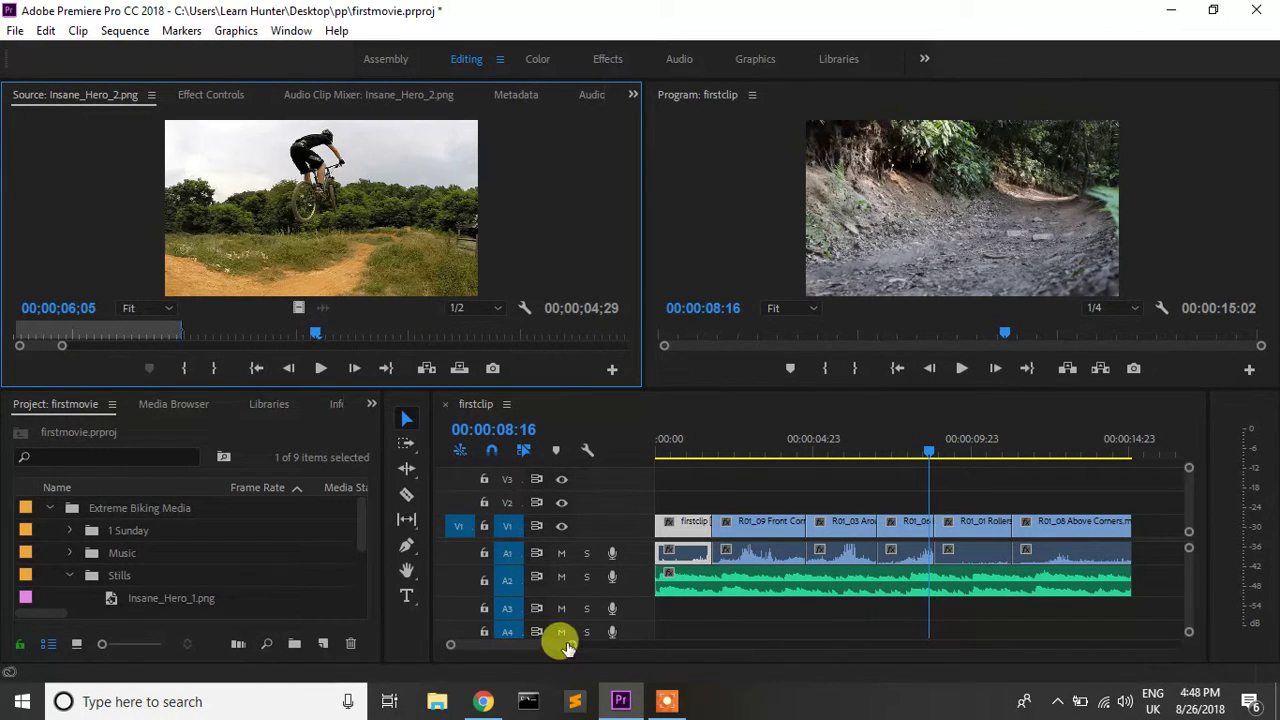
pyautogui.moveTo(564, 645); pyautogui.dragTo(608, 645)
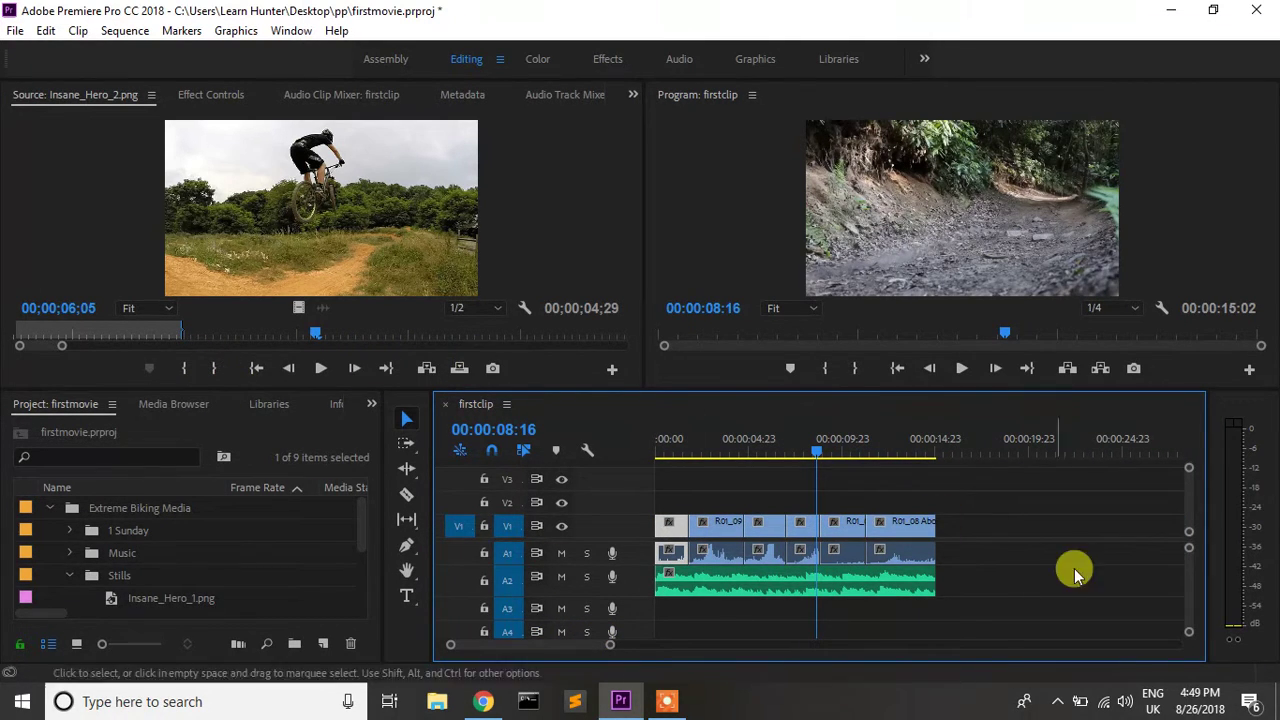
pyautogui.press('End')
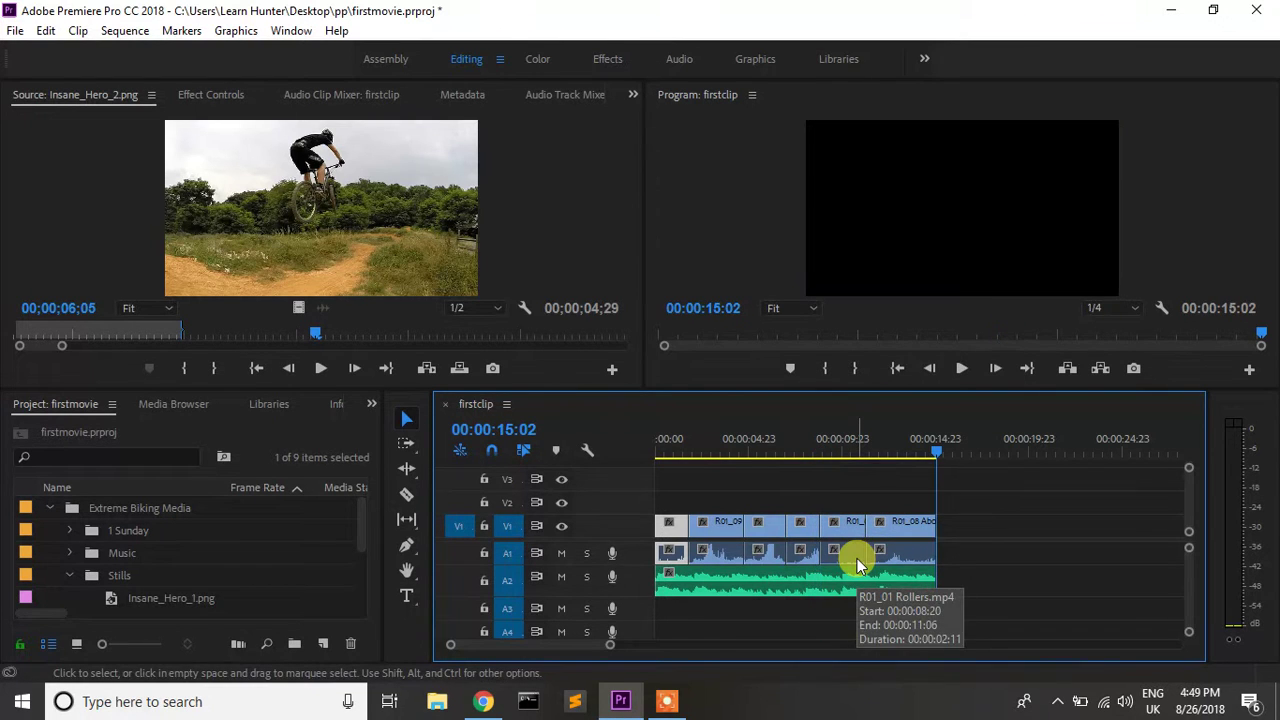
# Mark an In at 06;05 and an Out for a 00;26 range, then shift it toward the still's start
pyautogui.click(180, 368)
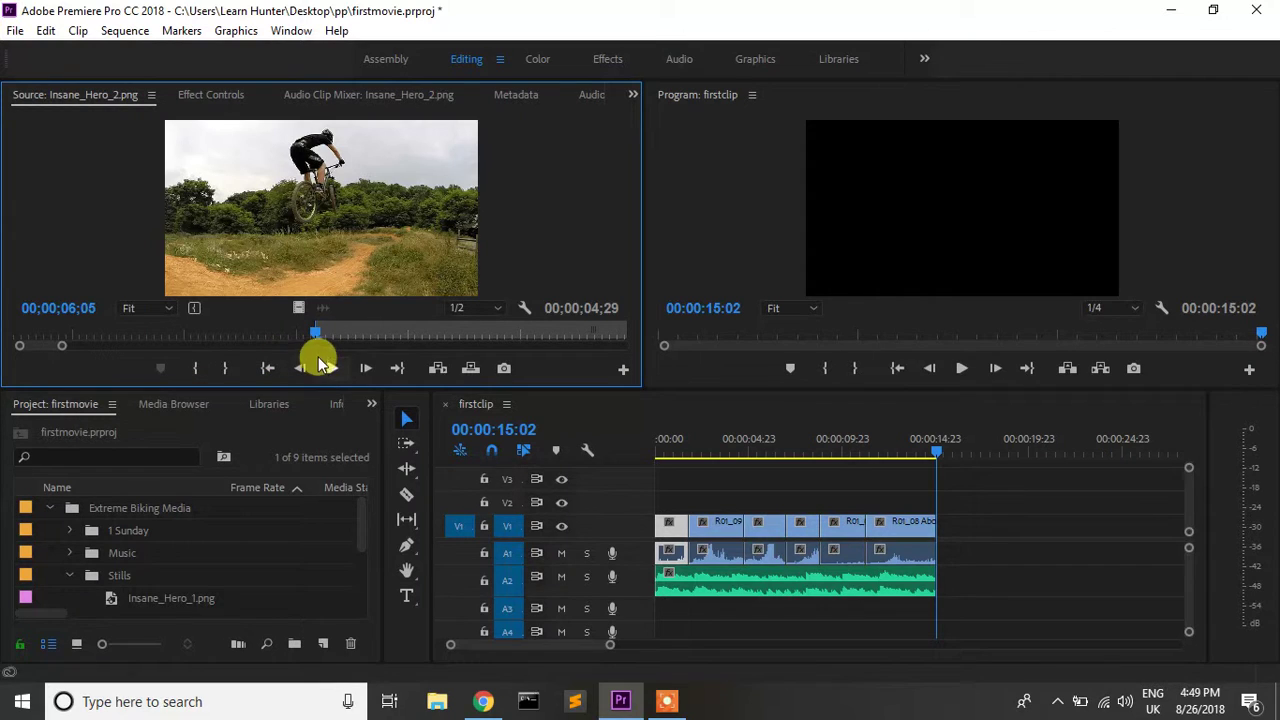
pyautogui.moveTo(318, 338); pyautogui.dragTo(408, 333)
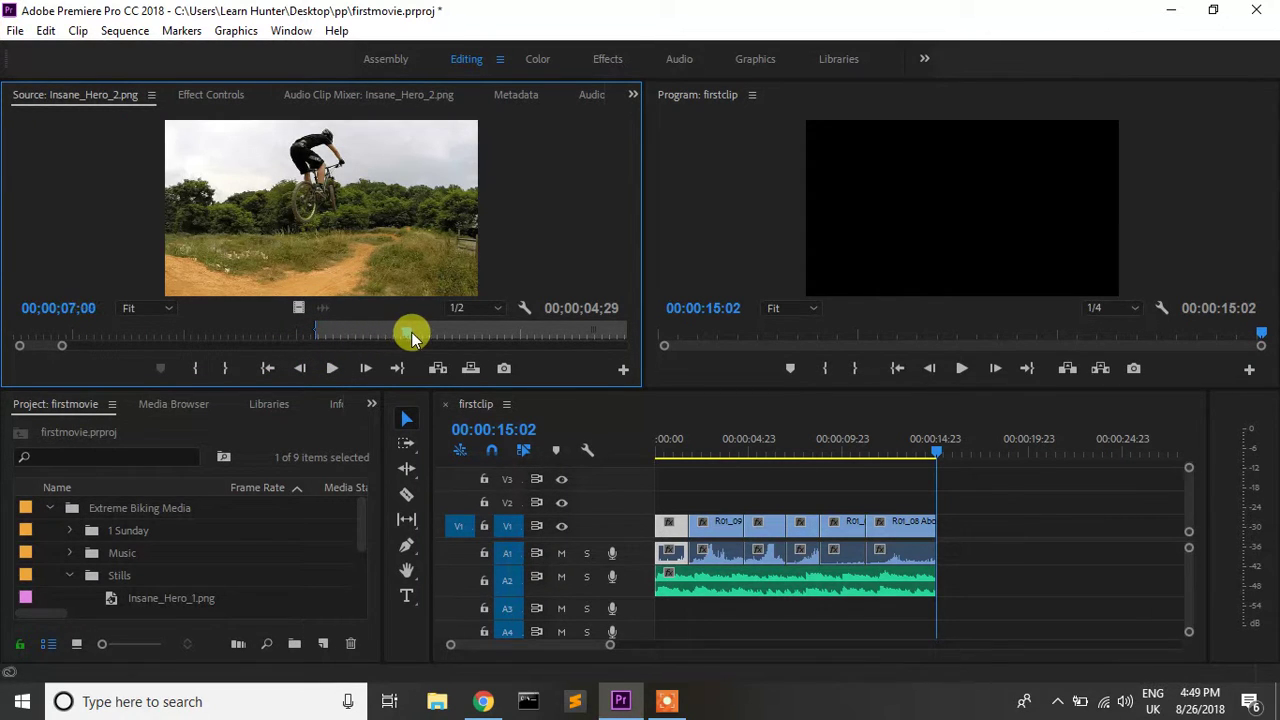
pyautogui.click(225, 368)
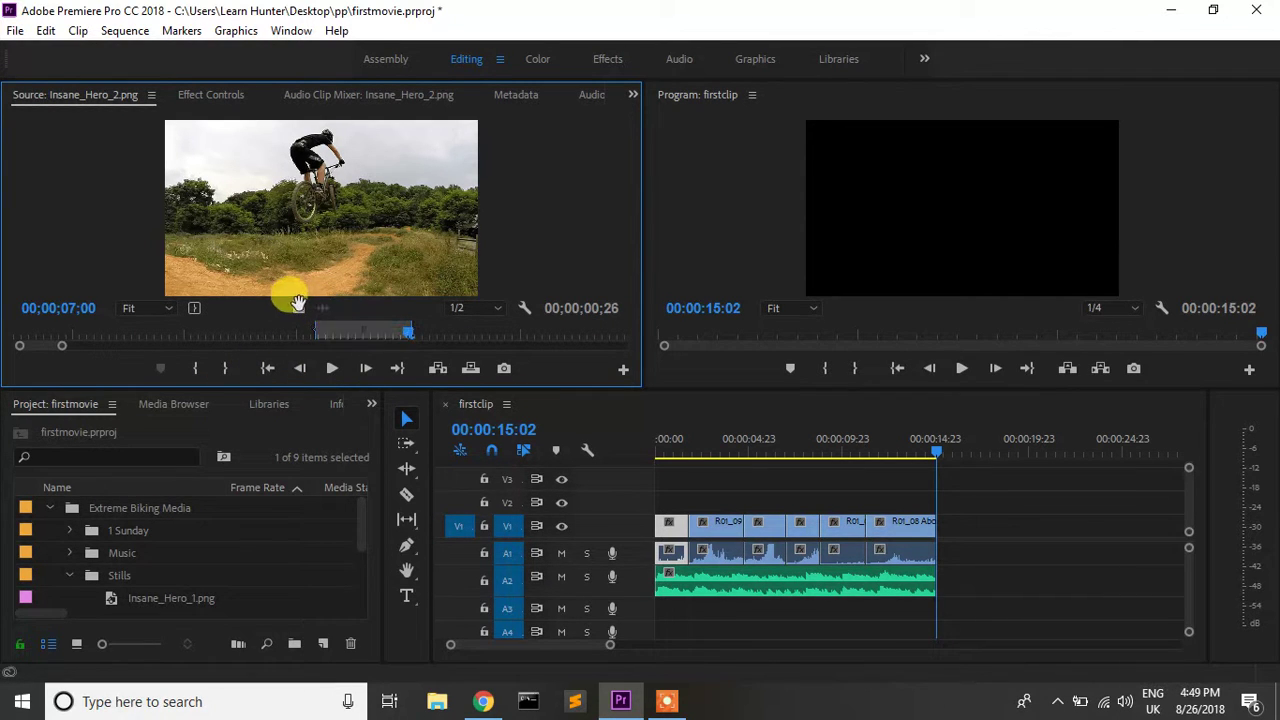
pyautogui.click(354, 334)
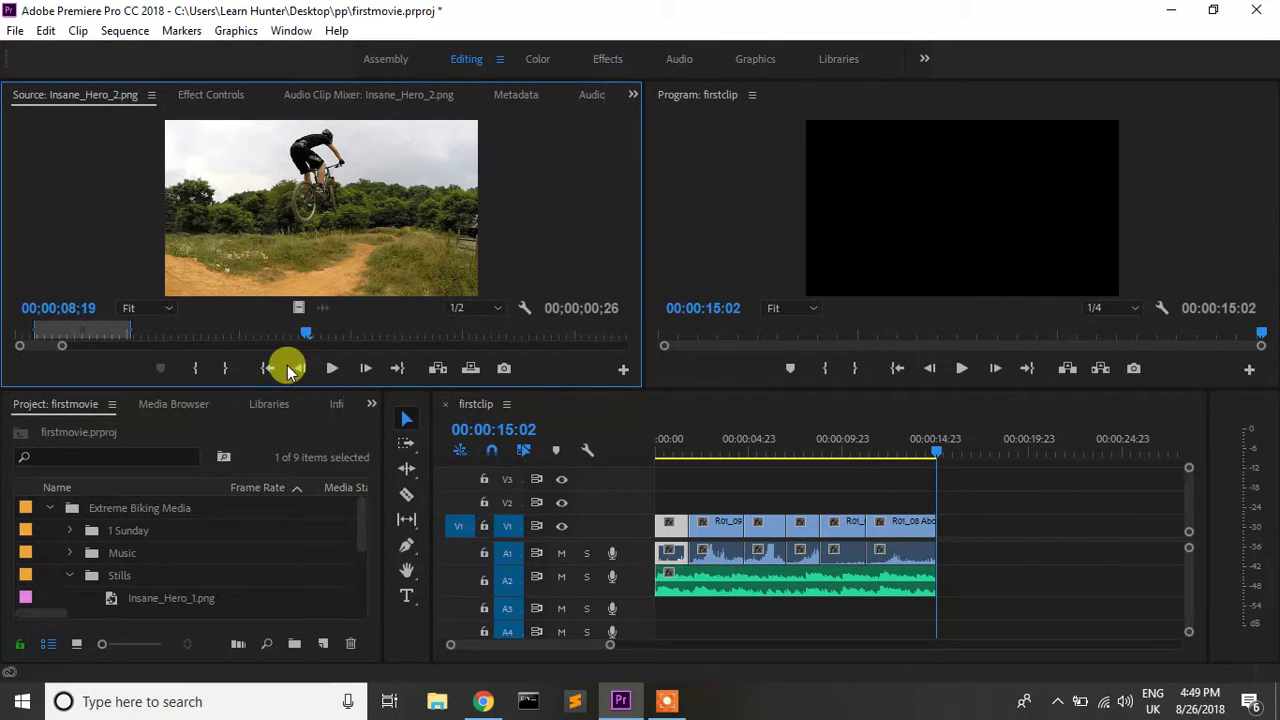
pyautogui.moveTo(286, 366); pyautogui.dragTo(147, 339)
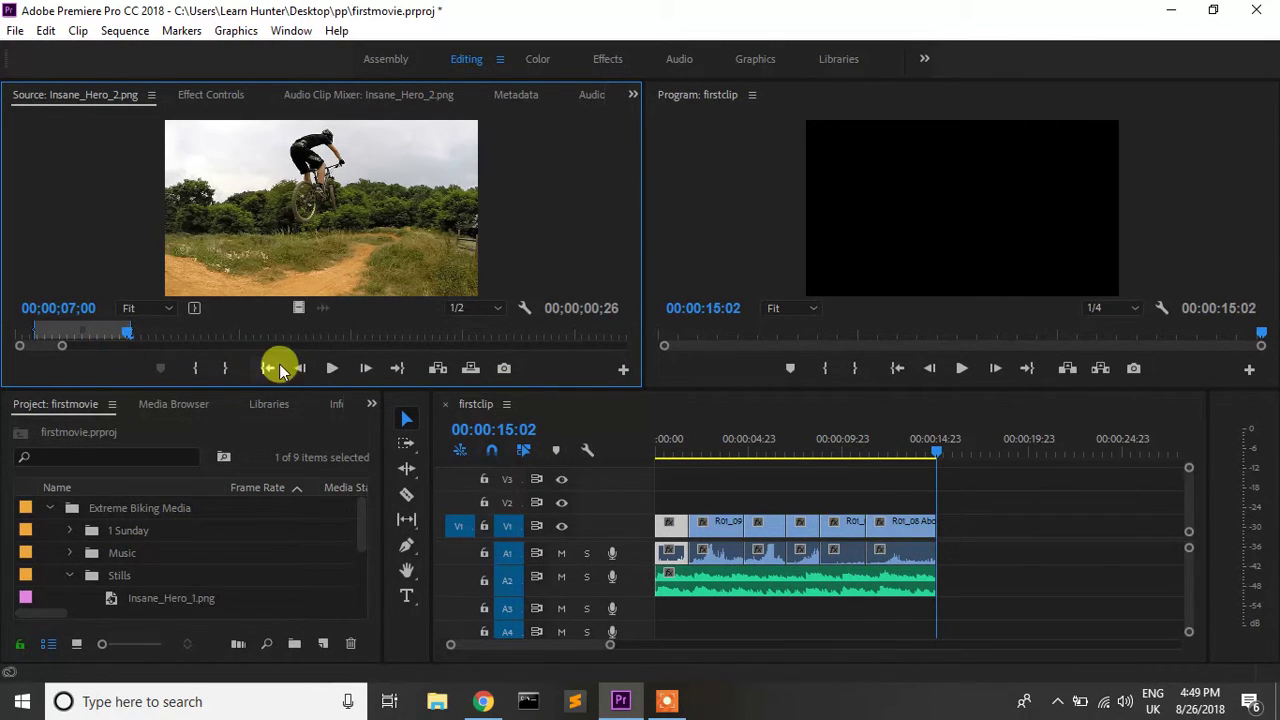
# Preview the marked range twice and cue the source back to 06;05
pyautogui.click(332, 370)
pyautogui.click(332, 368)
pyautogui.moveTo(262, 338); pyautogui.dragTo(40, 340)
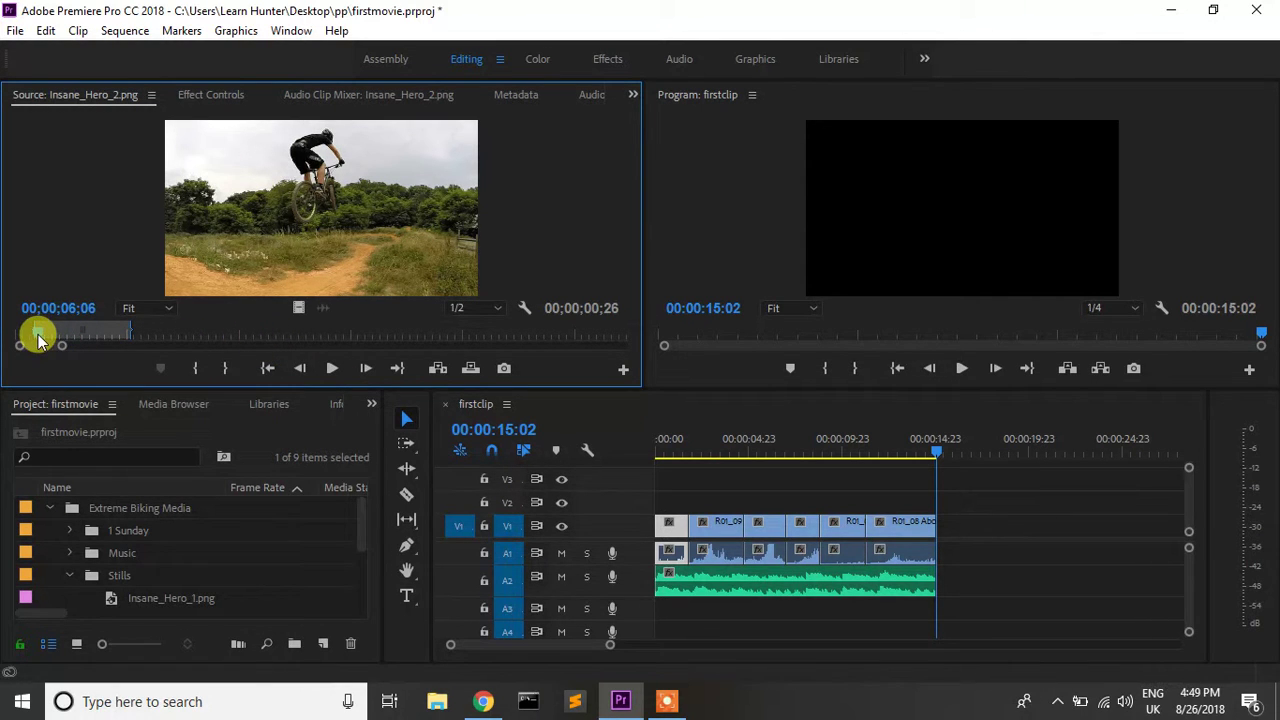
pyautogui.click(332, 368)
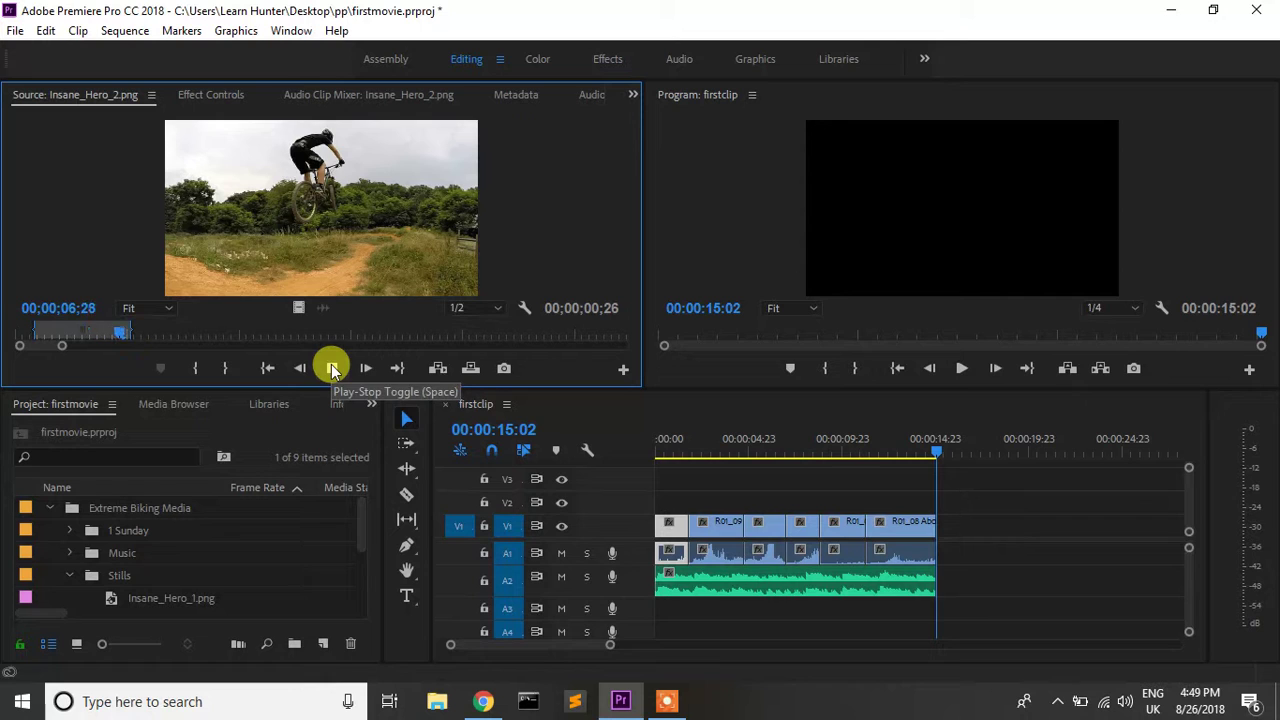
pyautogui.click(332, 368)
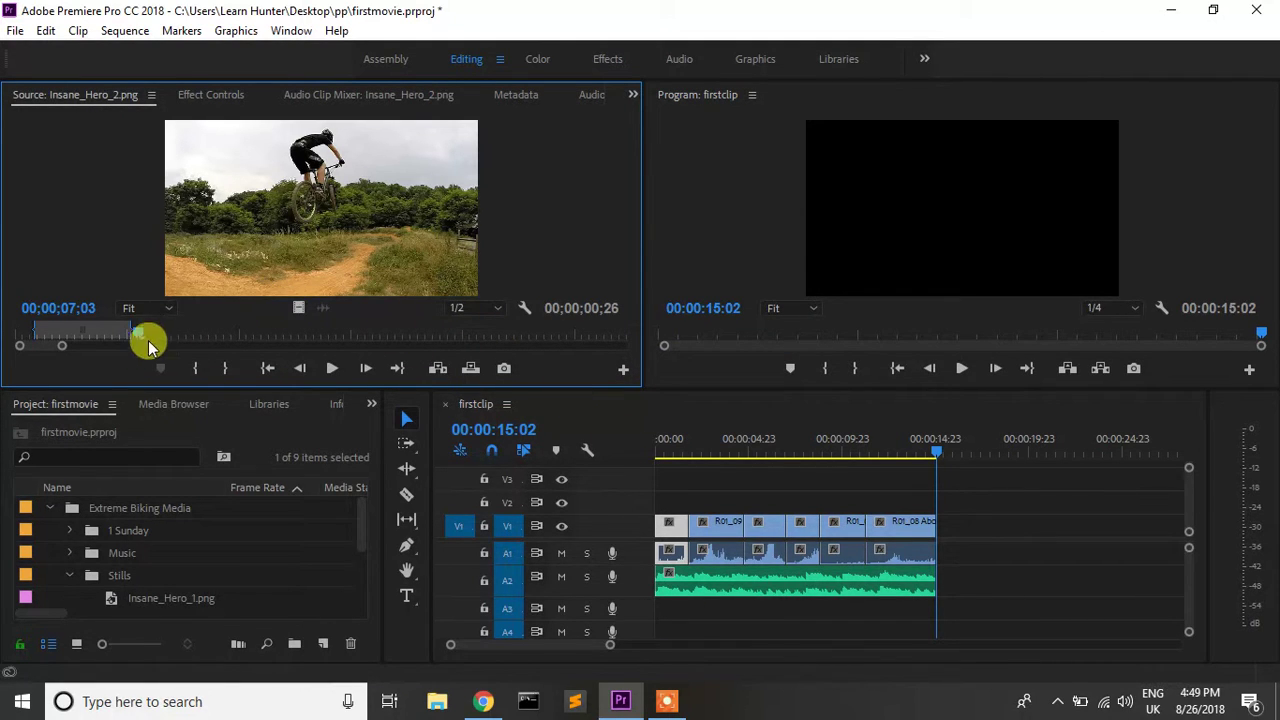
pyautogui.moveTo(145, 348); pyautogui.dragTo(34, 342)
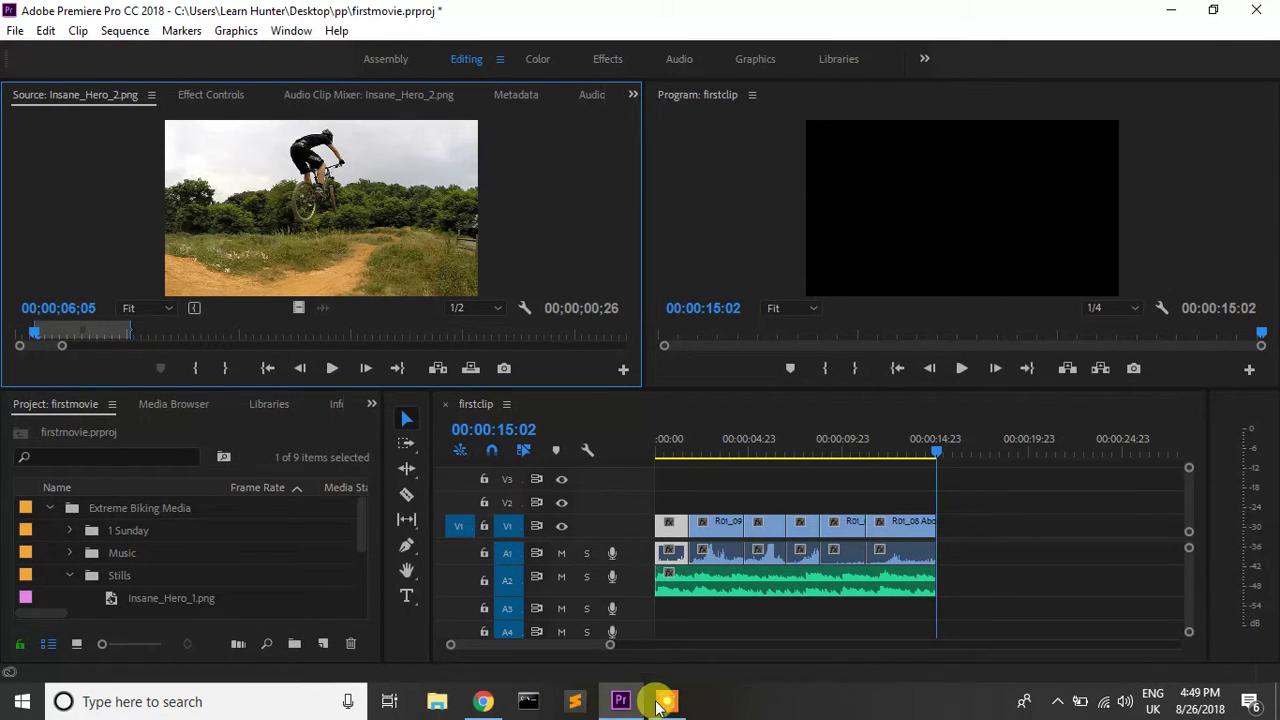
pyautogui.click(666, 701)
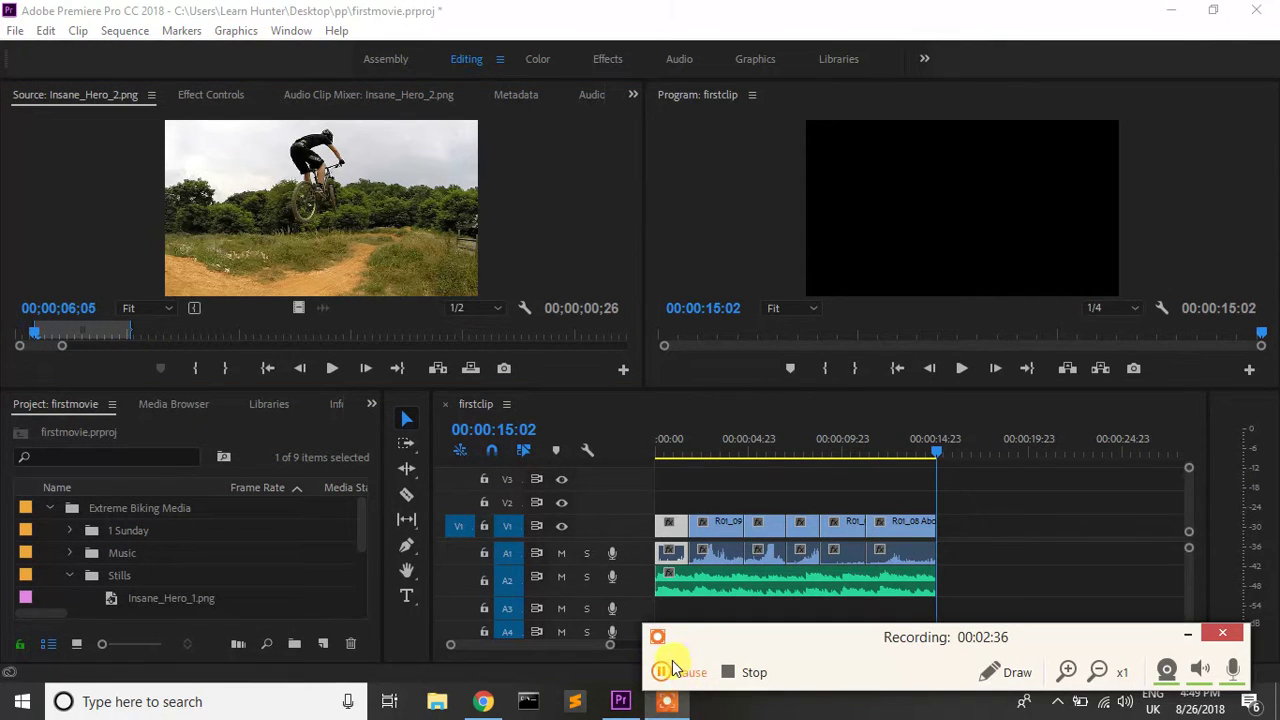
# Play the firstclip sequence through to its end
pyautogui.click(663, 671)
pyautogui.click(689, 679)
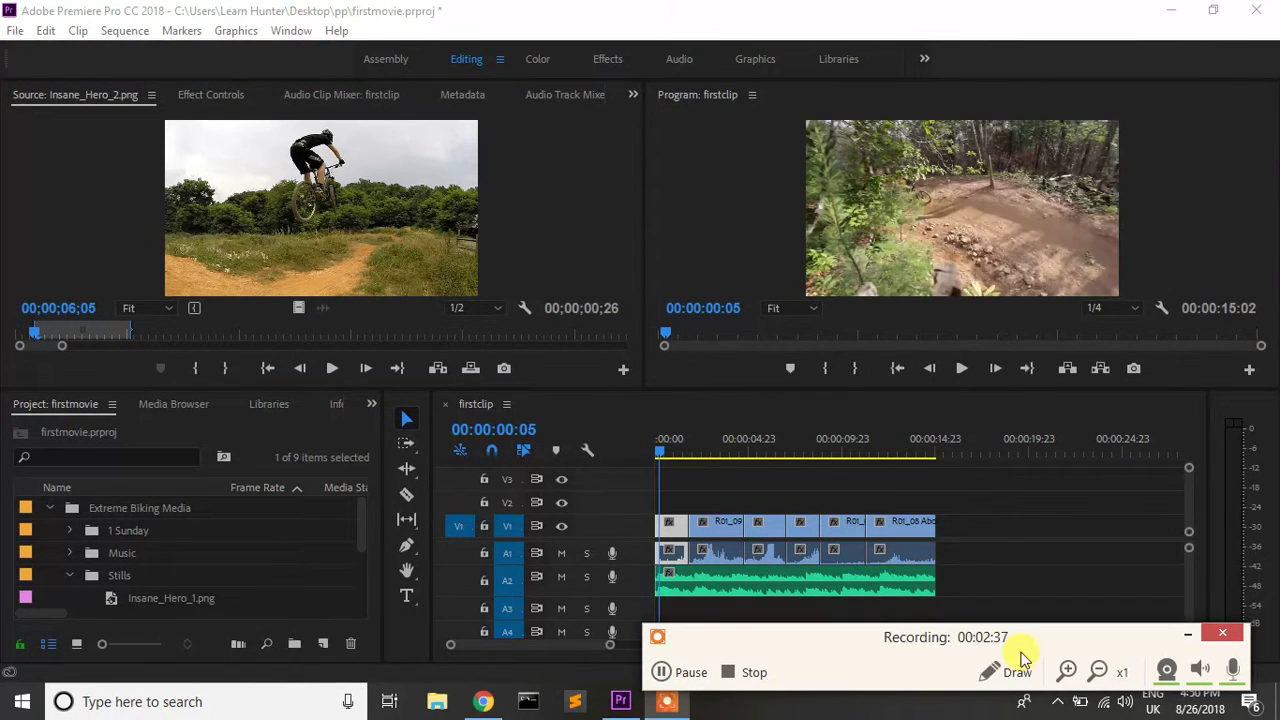
pyautogui.click(1189, 634)
pyautogui.press('space')
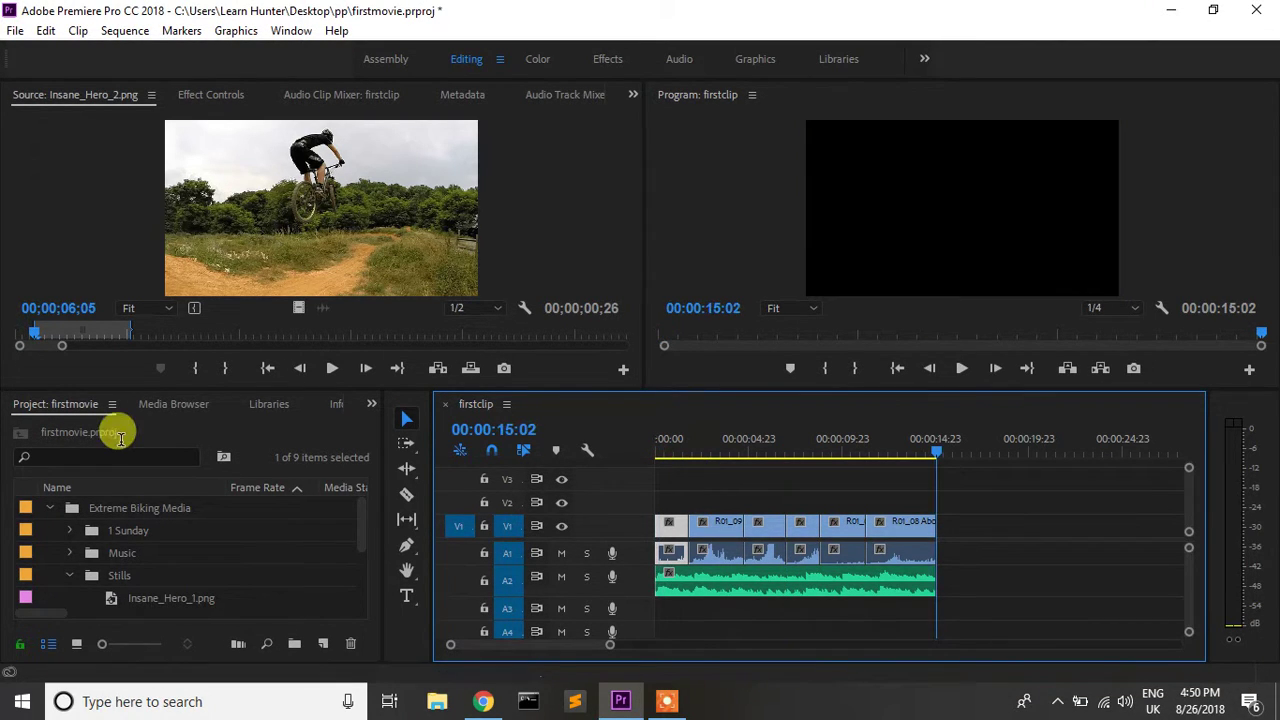
# Extend the still's range to 00;01;09 and drop its video after the last clip
pyautogui.moveTo(129, 330); pyautogui.dragTo(177, 330)
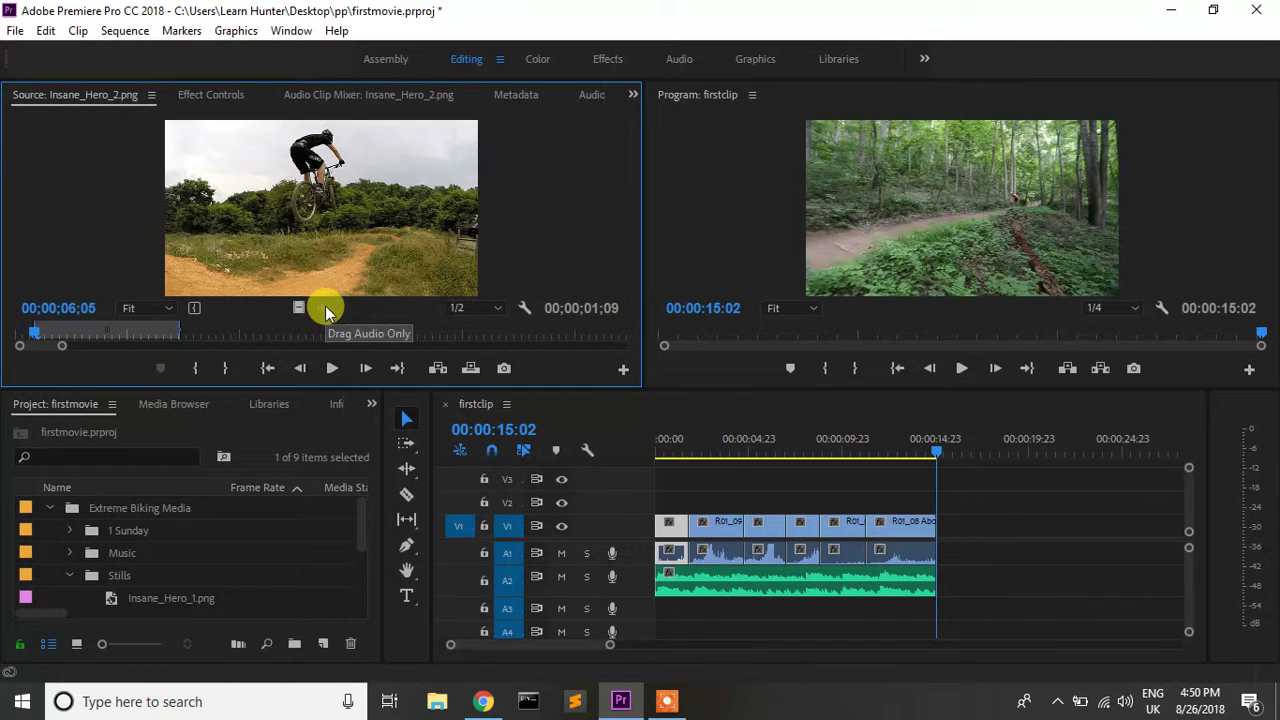
pyautogui.moveTo(298, 308); pyautogui.dragTo(946, 522)
pyautogui.moveTo(937, 452); pyautogui.dragTo(921, 455)
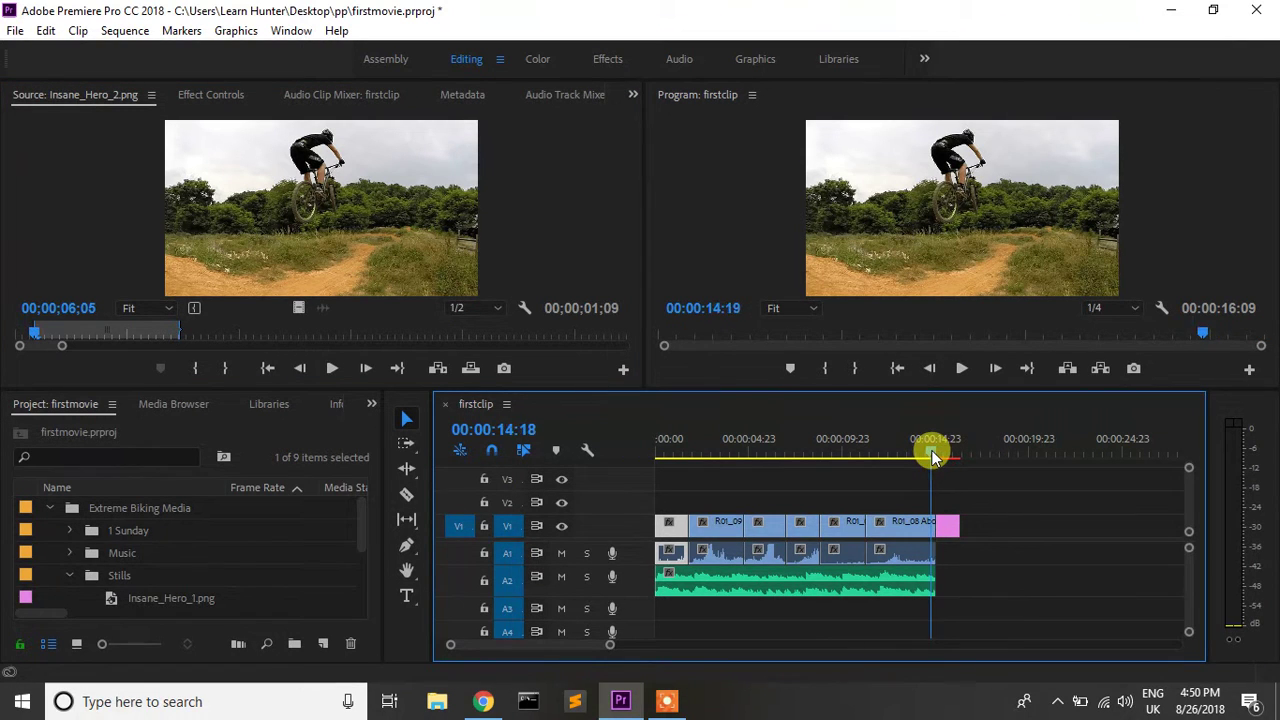
# Play the new ending in the Program Monitor and fit the whole sequence in the timeline
pyautogui.click(961, 368)
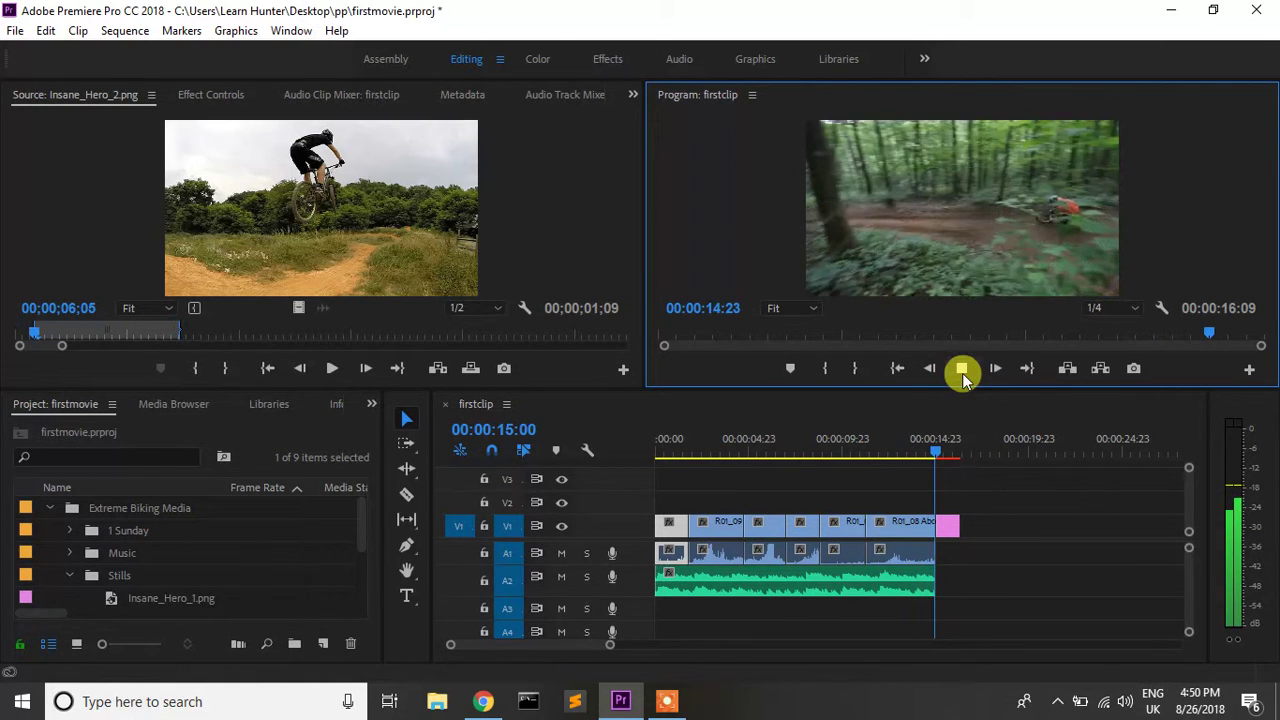
pyautogui.click(963, 368)
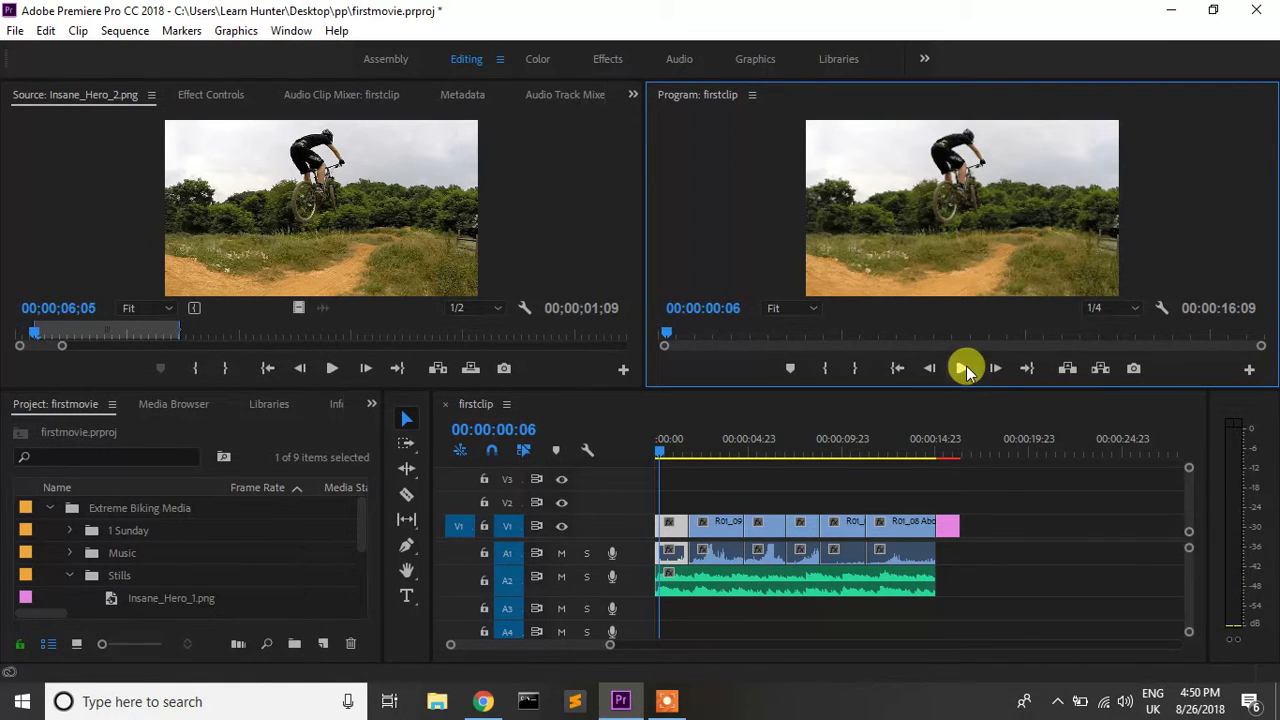
pyautogui.click(948, 528)
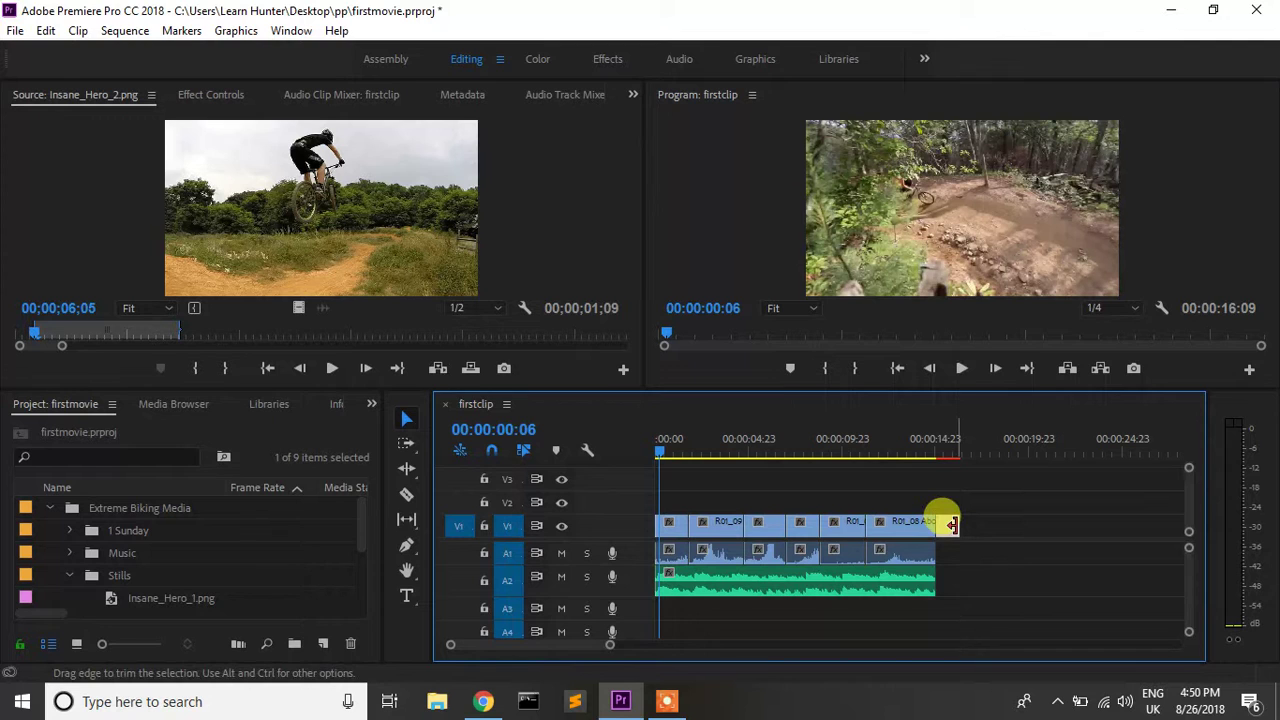
pyautogui.moveTo(605, 648); pyautogui.dragTo(588, 645)
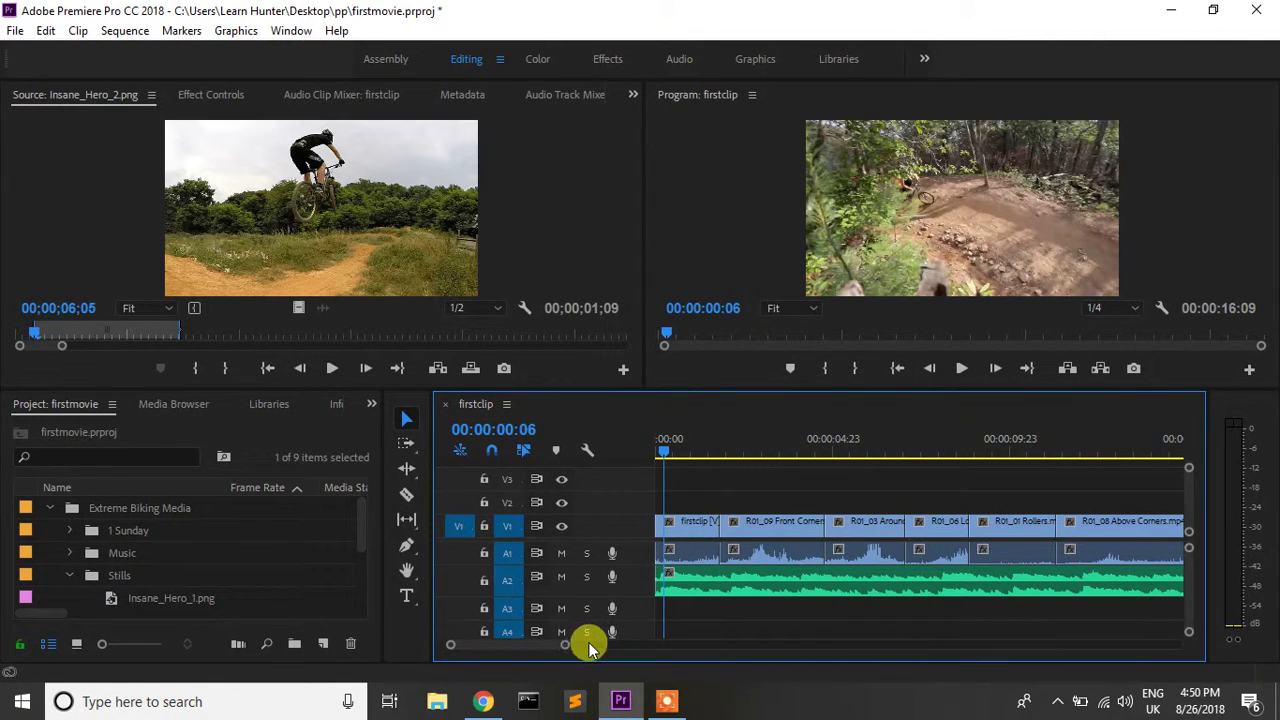
pyautogui.press('\\')
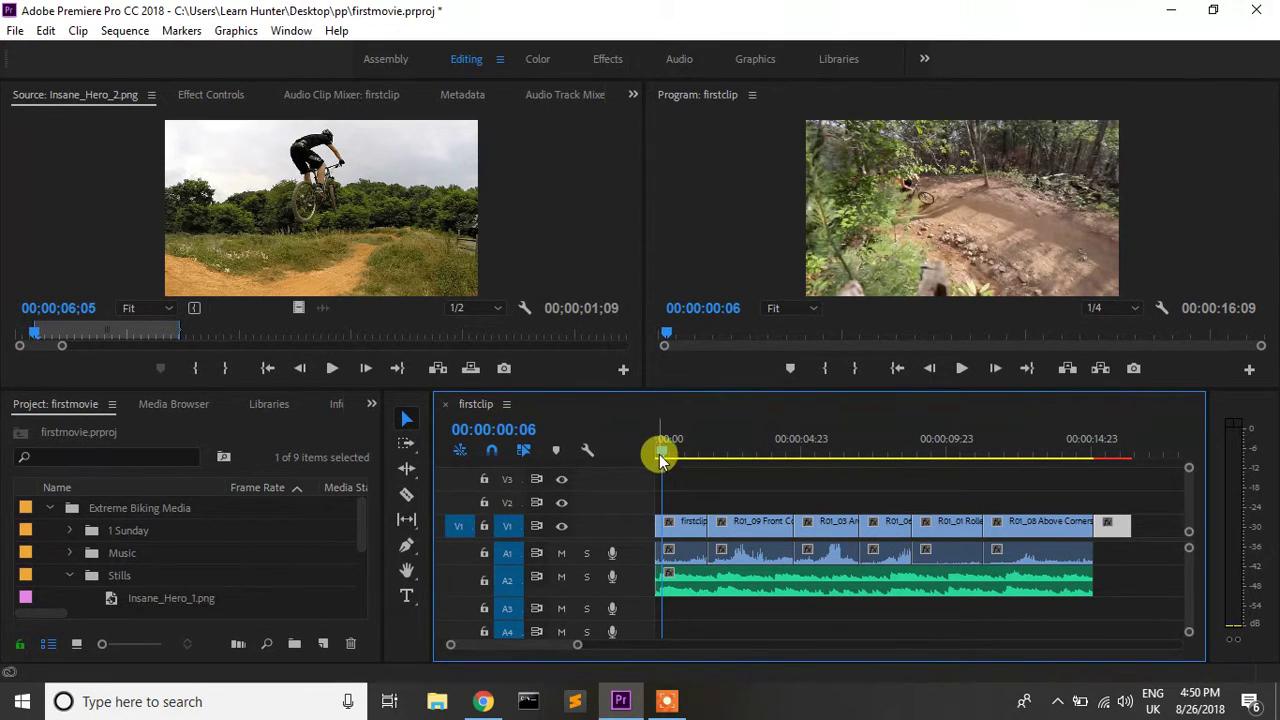
# Move the playhead onto the end still at 15:02 and select the Type Tool
pyautogui.moveTo(691, 450)
pyautogui.mouseDown()
pyautogui.moveTo(1117, 500)
pyautogui.moveTo(1093, 500)
pyautogui.mouseUp()
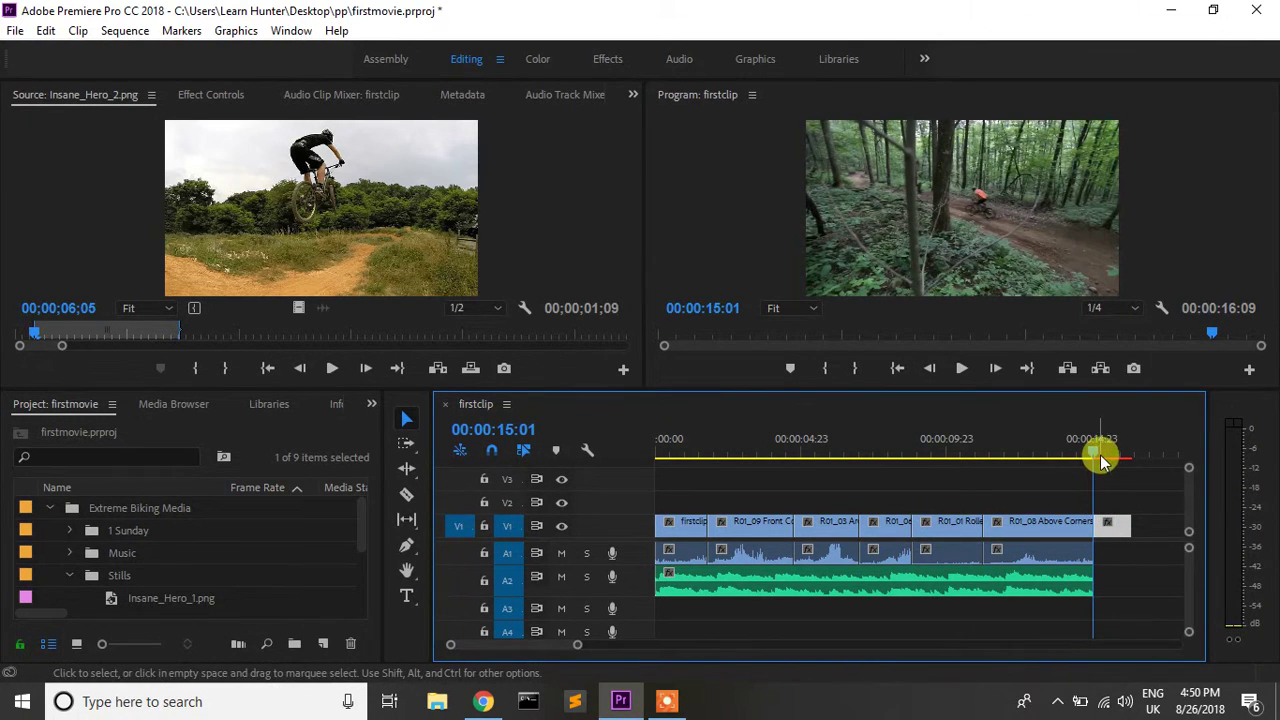
pyautogui.moveTo(1095, 450); pyautogui.dragTo(1095, 452)
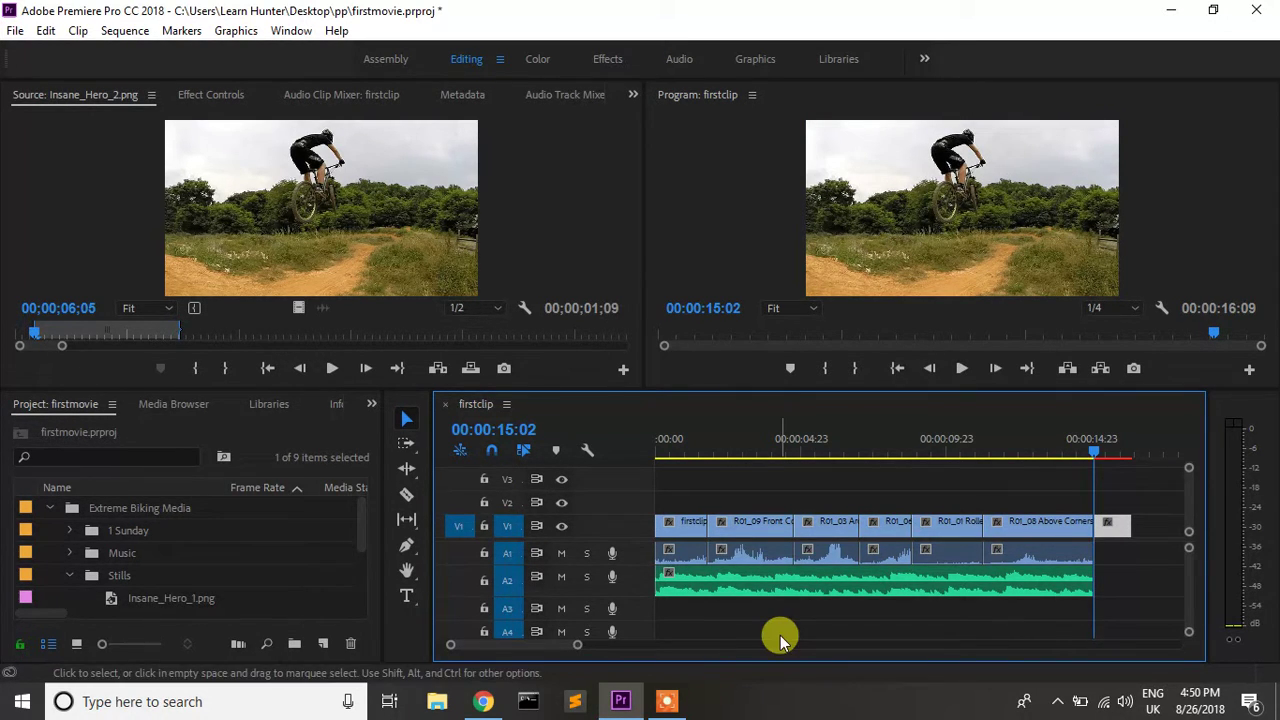
pyautogui.click(407, 598)
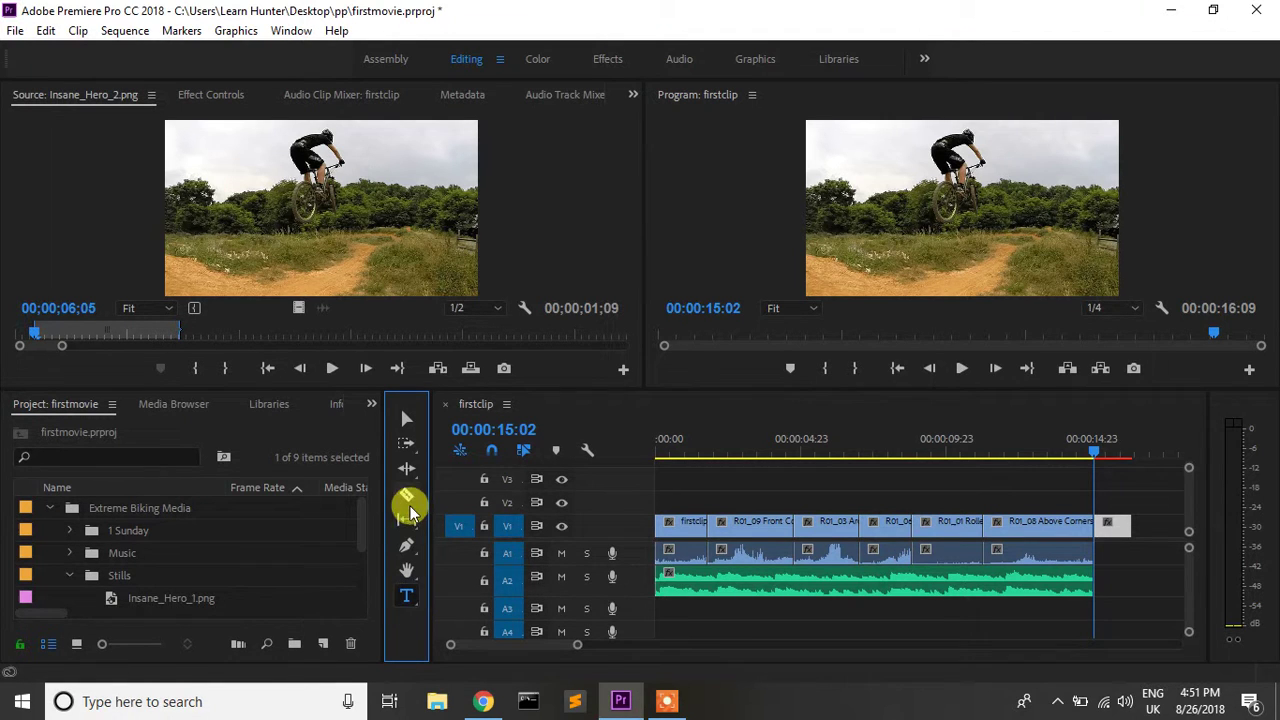
pyautogui.click(407, 600)
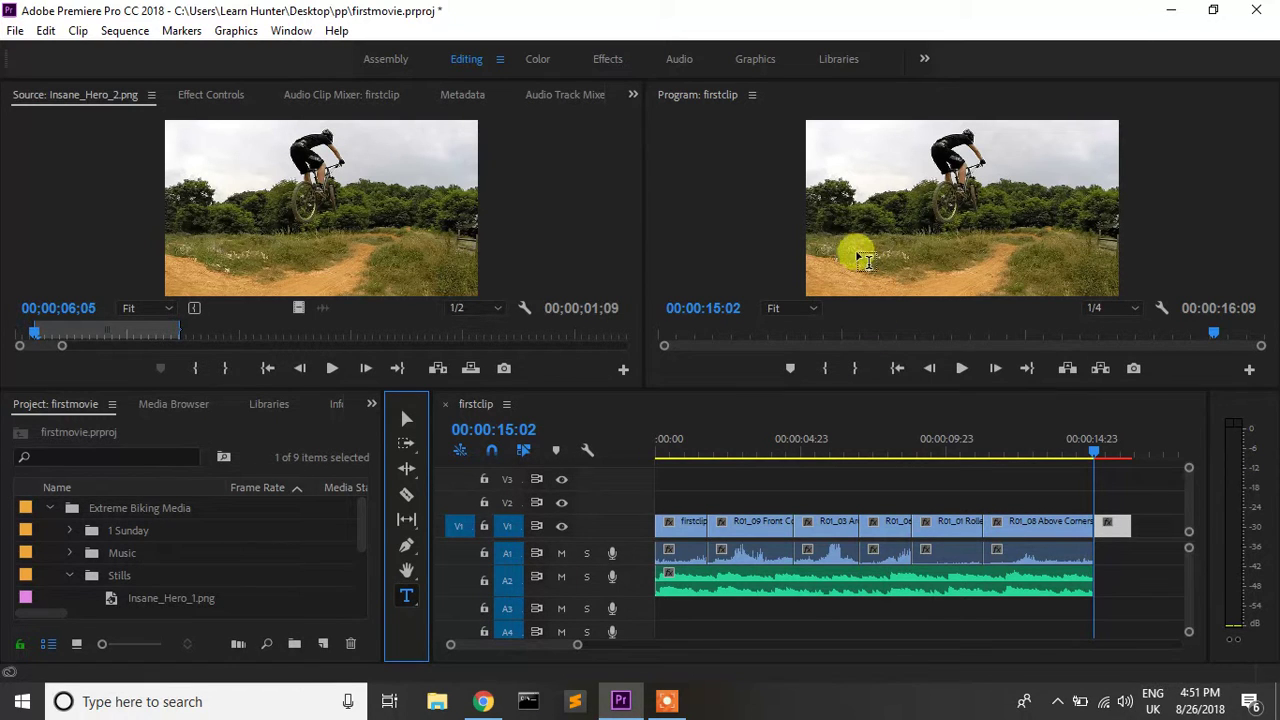
# Set the Program Monitor zoom to 25%, passing through 100% and 50%
pyautogui.click(812, 311)
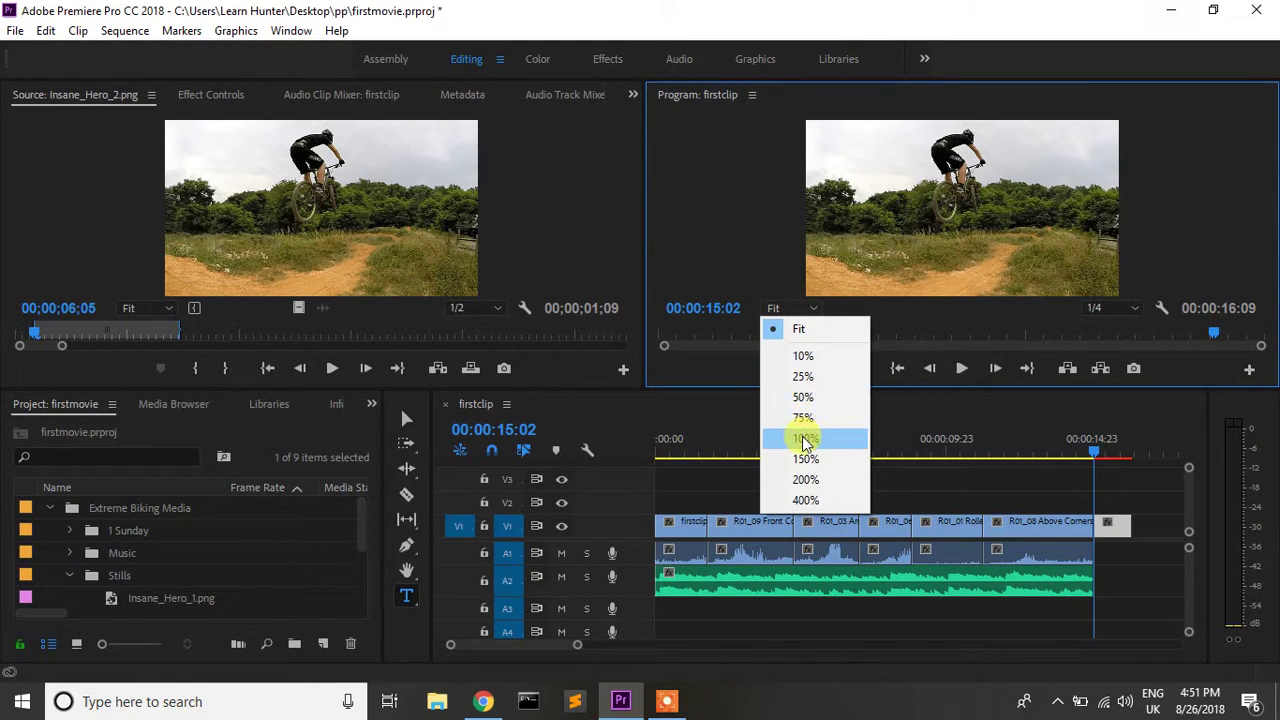
pyautogui.click(806, 439)
pyautogui.click(805, 310)
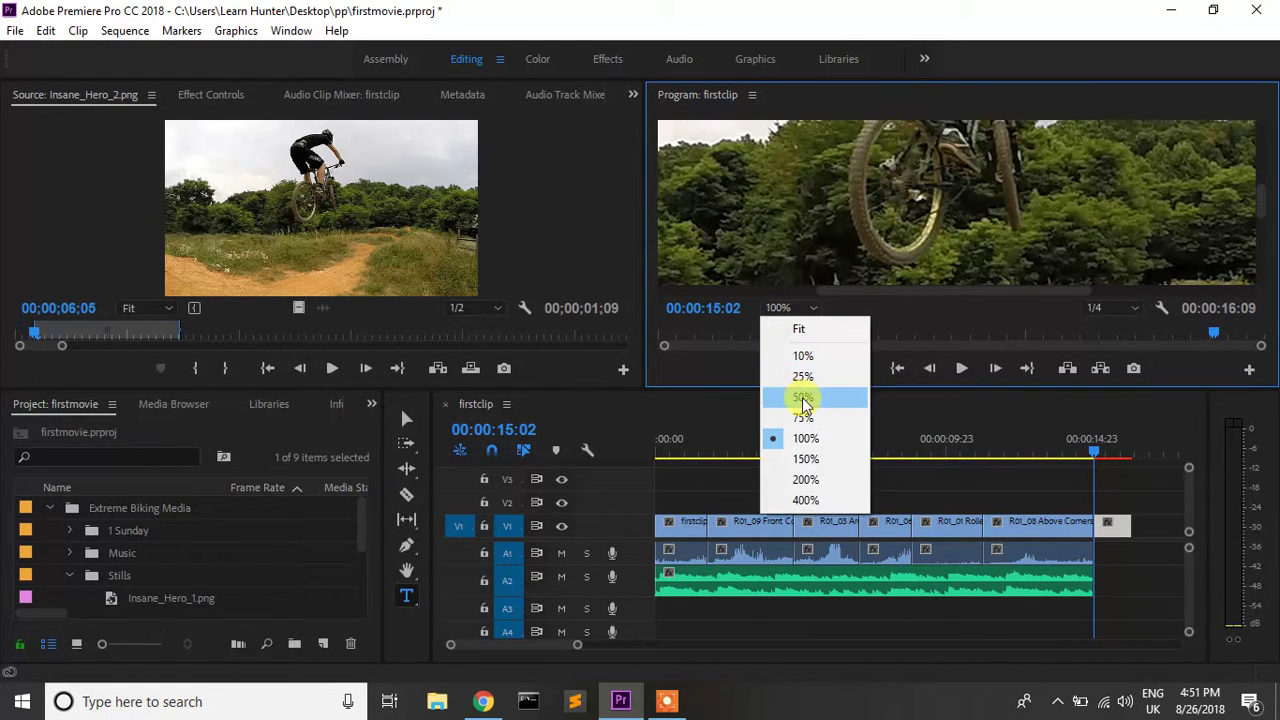
pyautogui.click(801, 400)
pyautogui.click(806, 309)
pyautogui.click(803, 371)
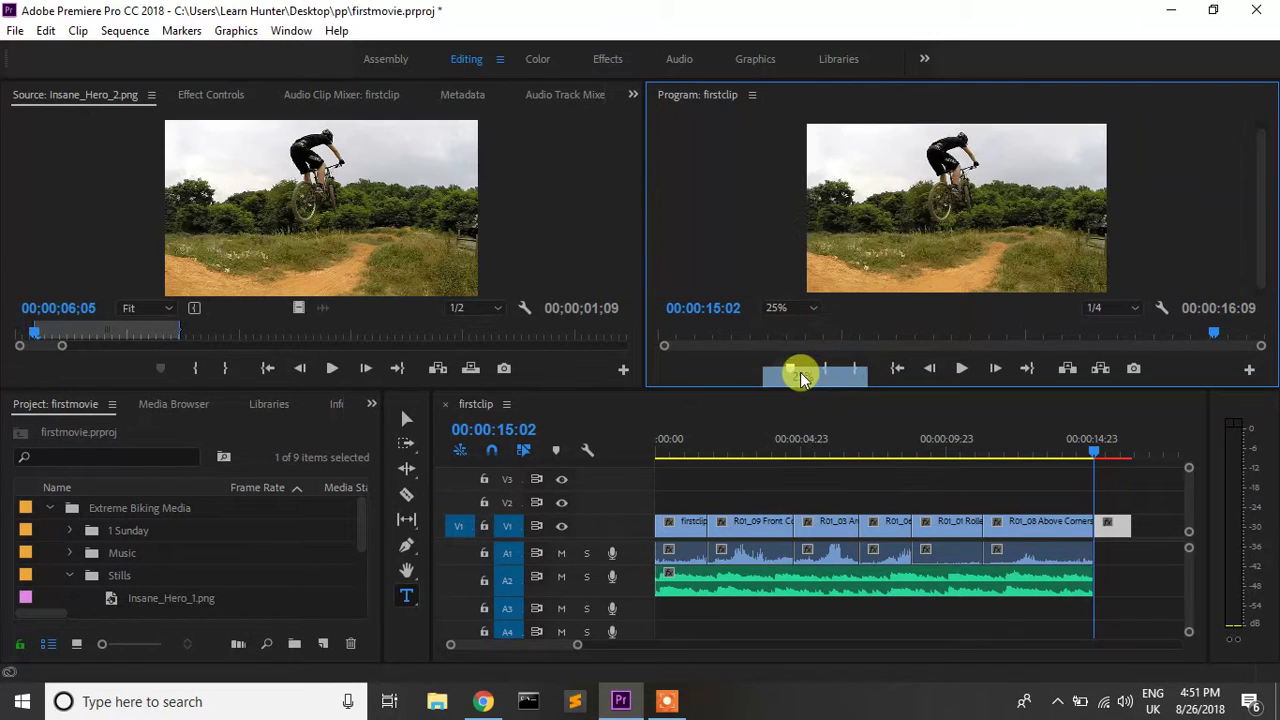
# With the Type Tool active, click on the end still to start a text box
pyautogui.click(408, 595)
pyautogui.click(871, 236)
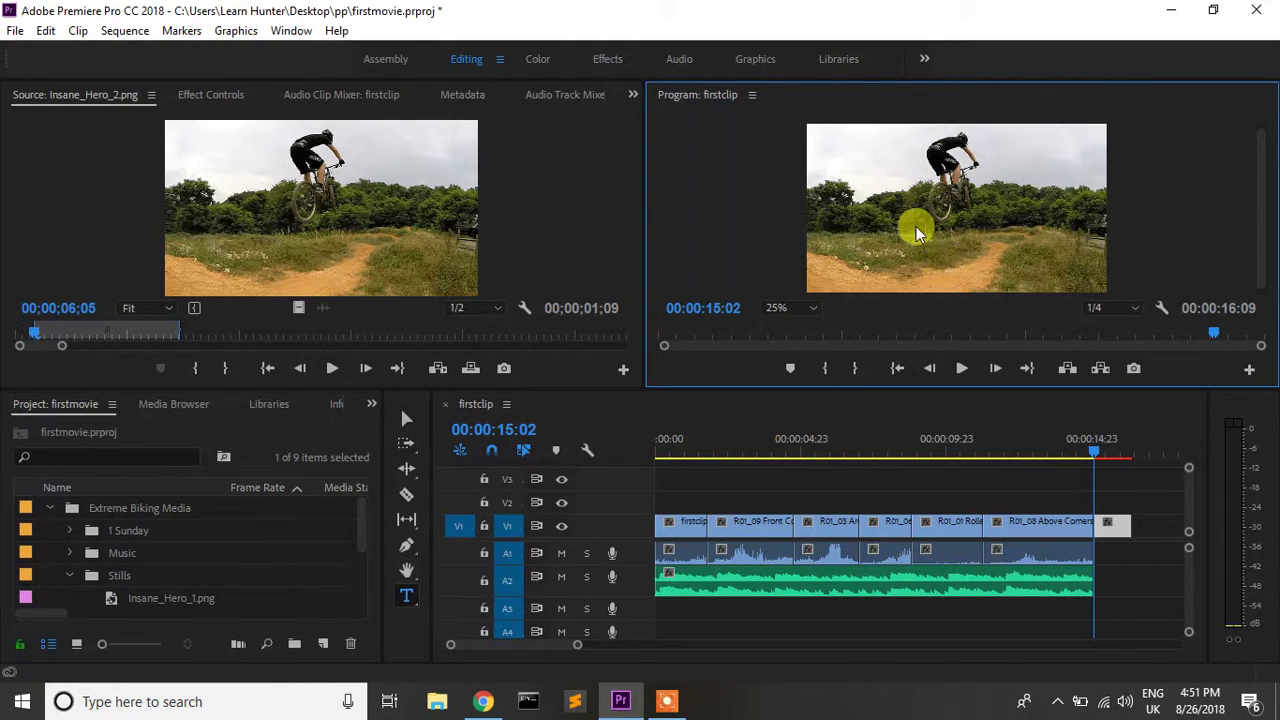
pyautogui.click(849, 268)
pyautogui.write('Biki')
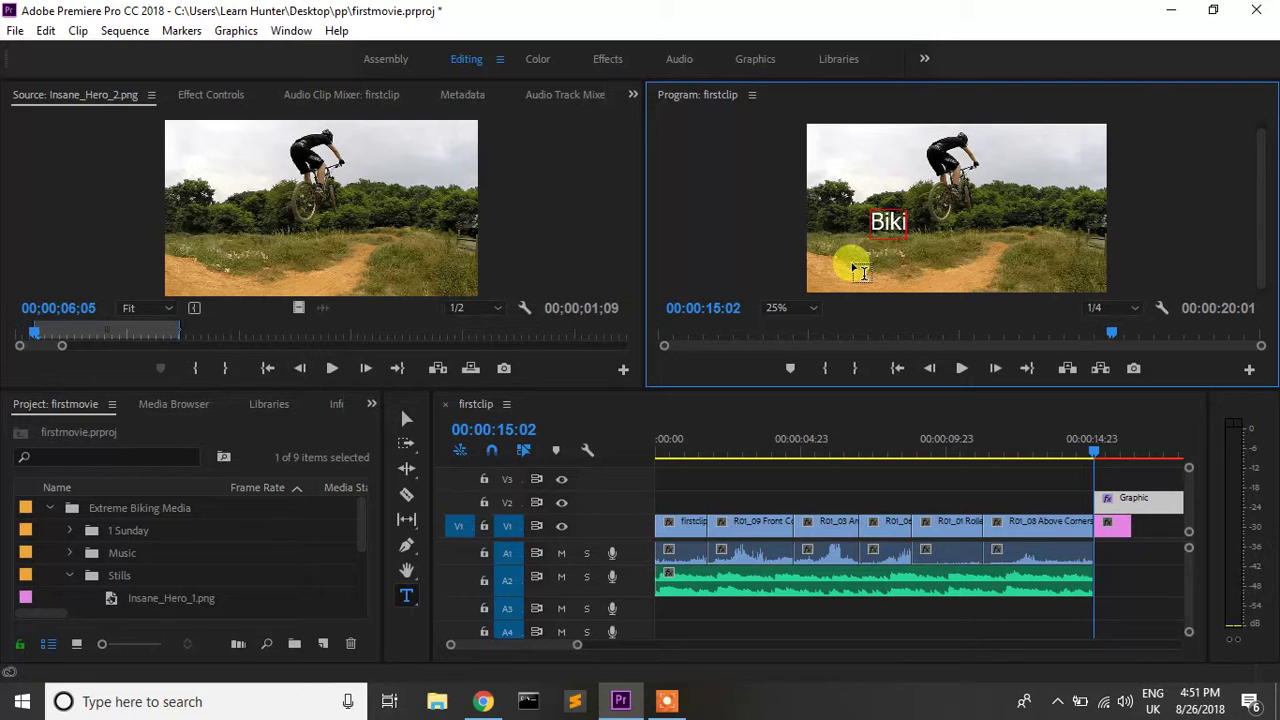
# Replace the mistyped text with the title 'Cycle Ride' and commit it with Escape
pyautogui.write('ng')
pyautogui.press('BackSpace')
pyautogui.press('BackSpace')
pyautogui.press('BackSpace')
pyautogui.press('BackSpace')
pyautogui.press('BackSpace')
pyautogui.write('Cycle')
pyautogui.write(' Ride')
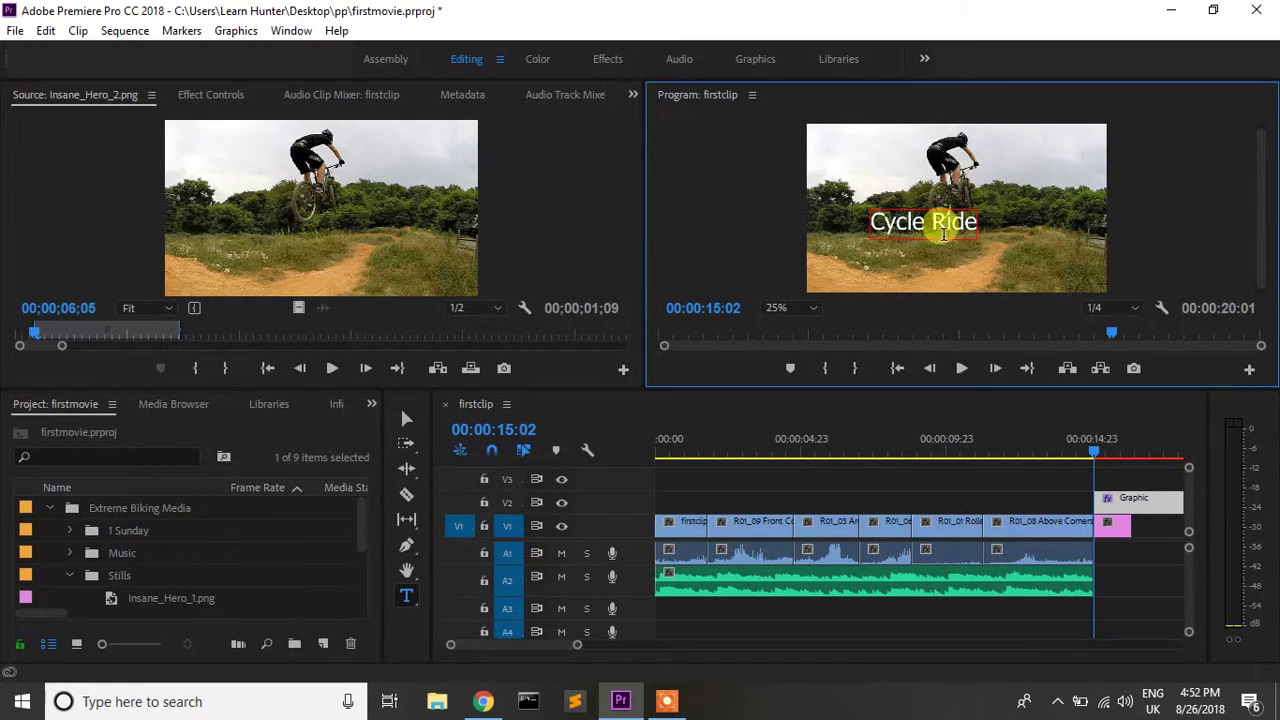
pyautogui.press('Escape')
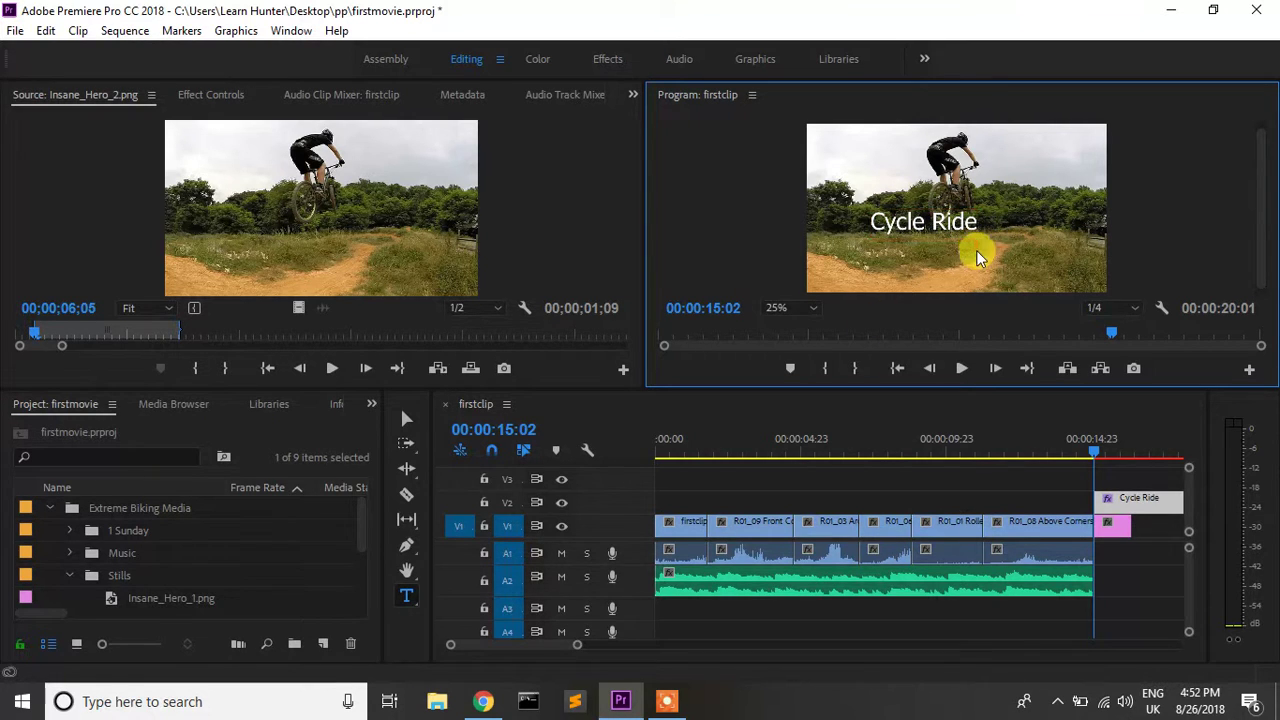
pyautogui.click(973, 260)
pyautogui.click(407, 418)
# Nudge the Cycle Ride title's position in the frame and try resizing it
pyautogui.click(945, 228)
pyautogui.moveTo(943, 228)
pyautogui.mouseDown()
pyautogui.moveTo(953, 207)
pyautogui.moveTo(907, 203)
pyautogui.mouseUp()
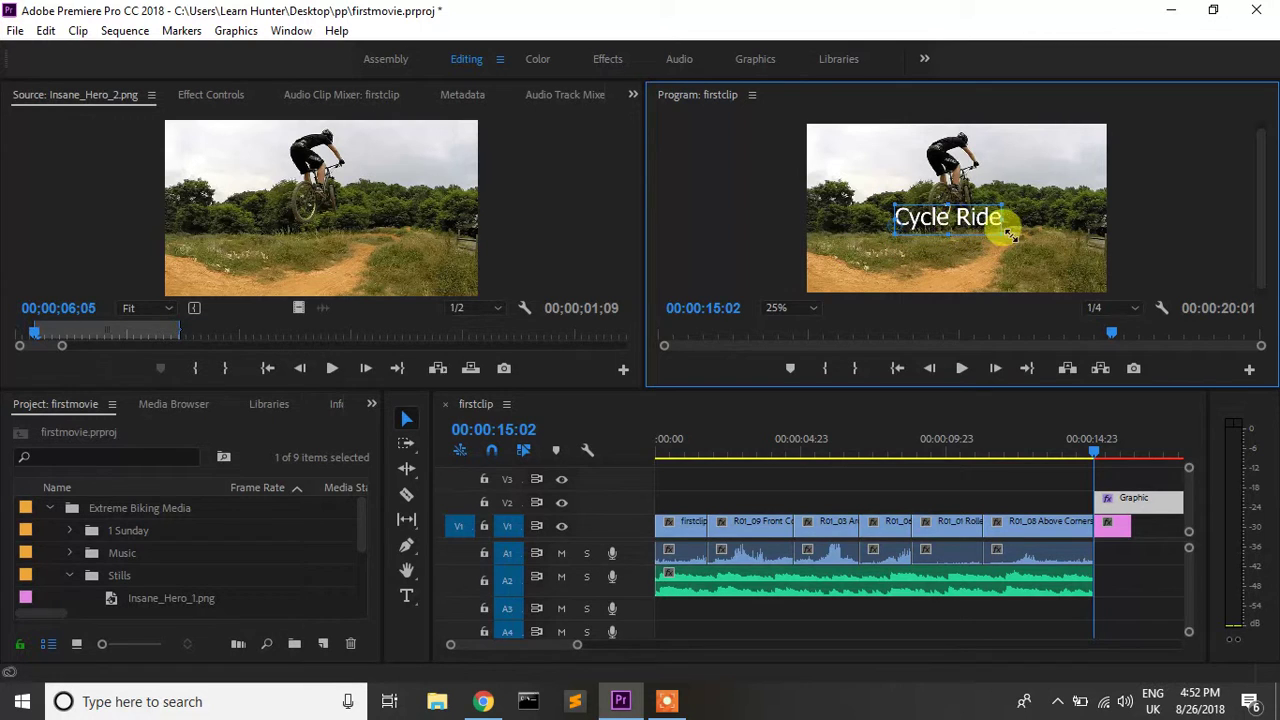
pyautogui.moveTo(1003, 237); pyautogui.dragTo(975, 237)
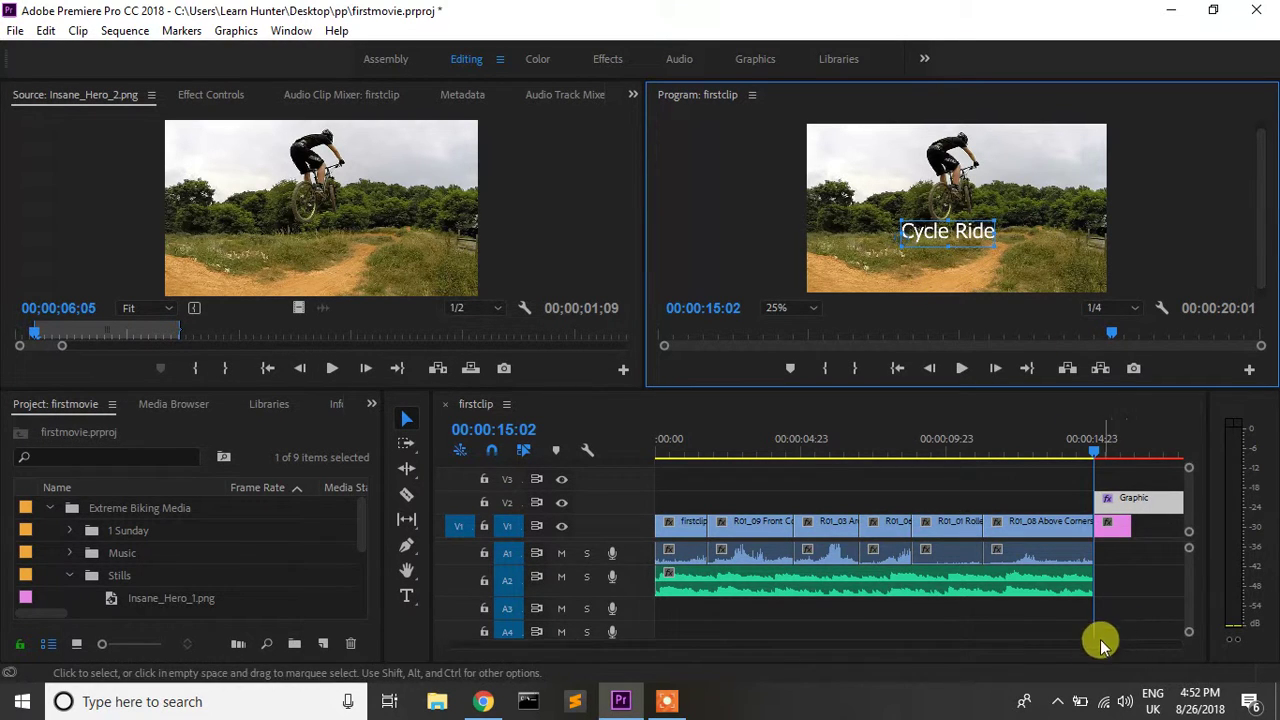
# Trim the V2 title clip's end so it finishes with the end still
pyautogui.press('-')
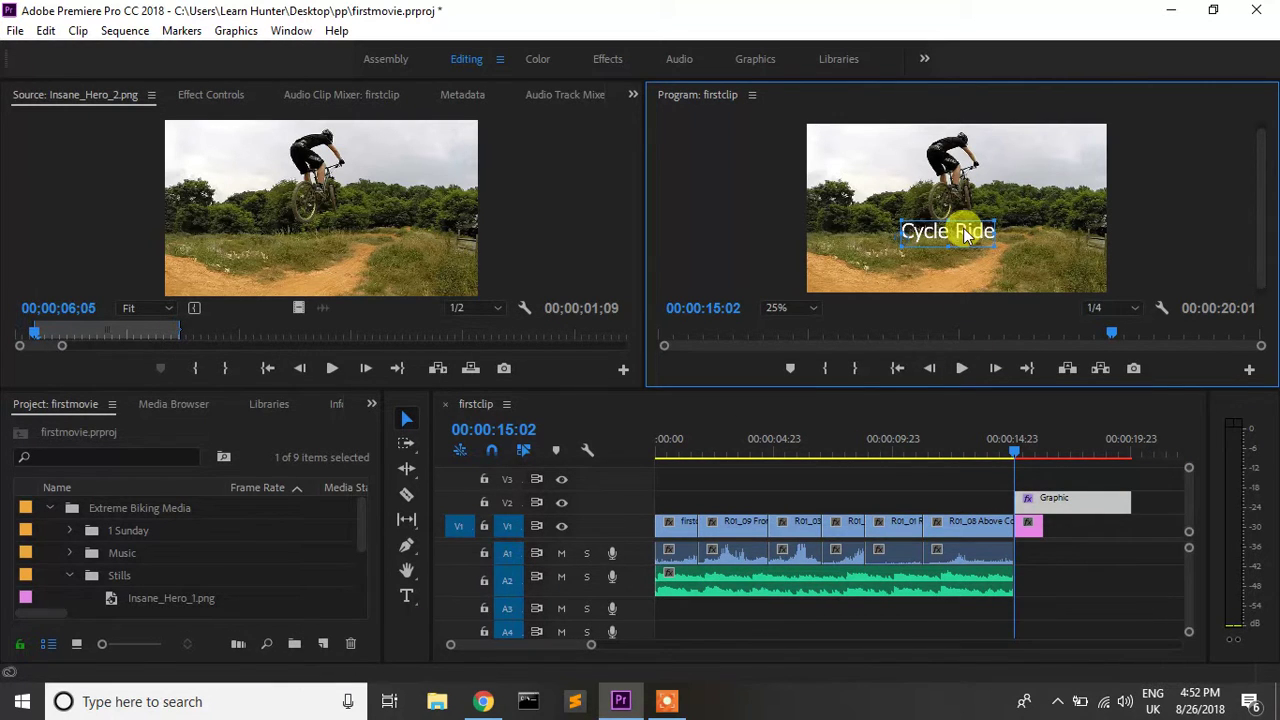
pyautogui.click(1120, 495)
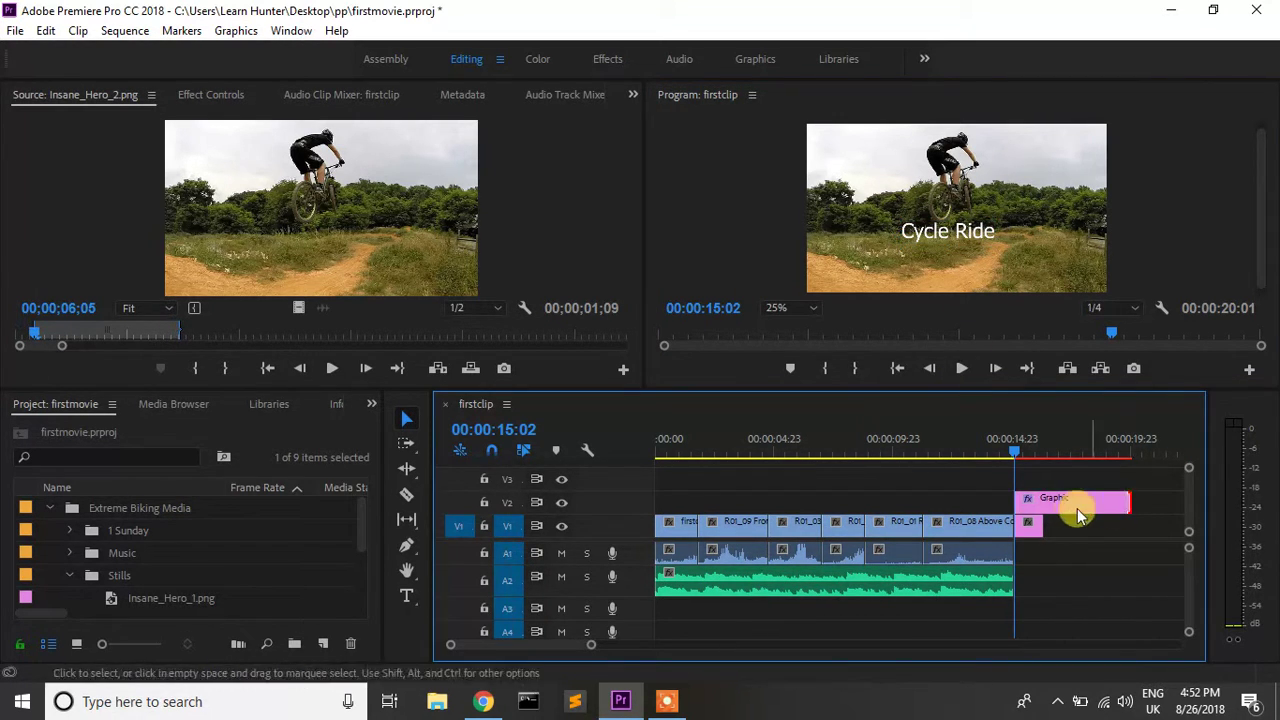
pyautogui.moveTo(1126, 500); pyautogui.dragTo(1042, 505)
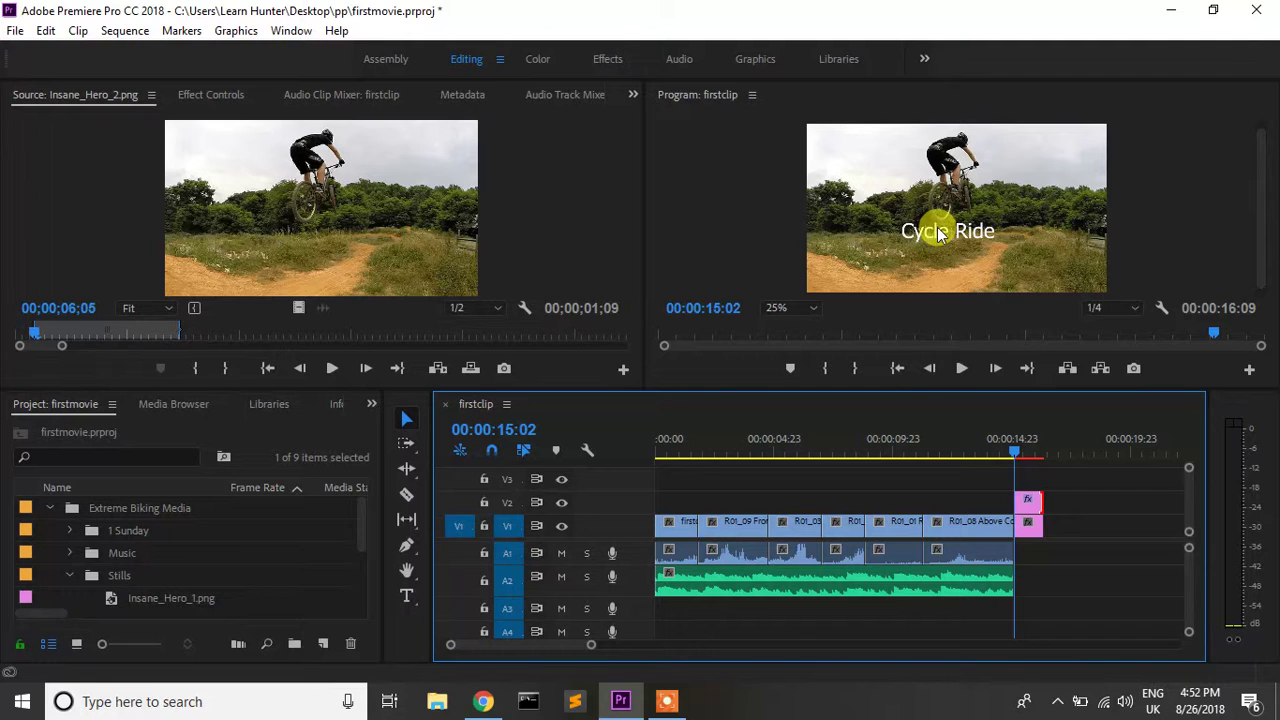
# Retype the last letters of 'Cycle' in the title text
pyautogui.click(404, 422)
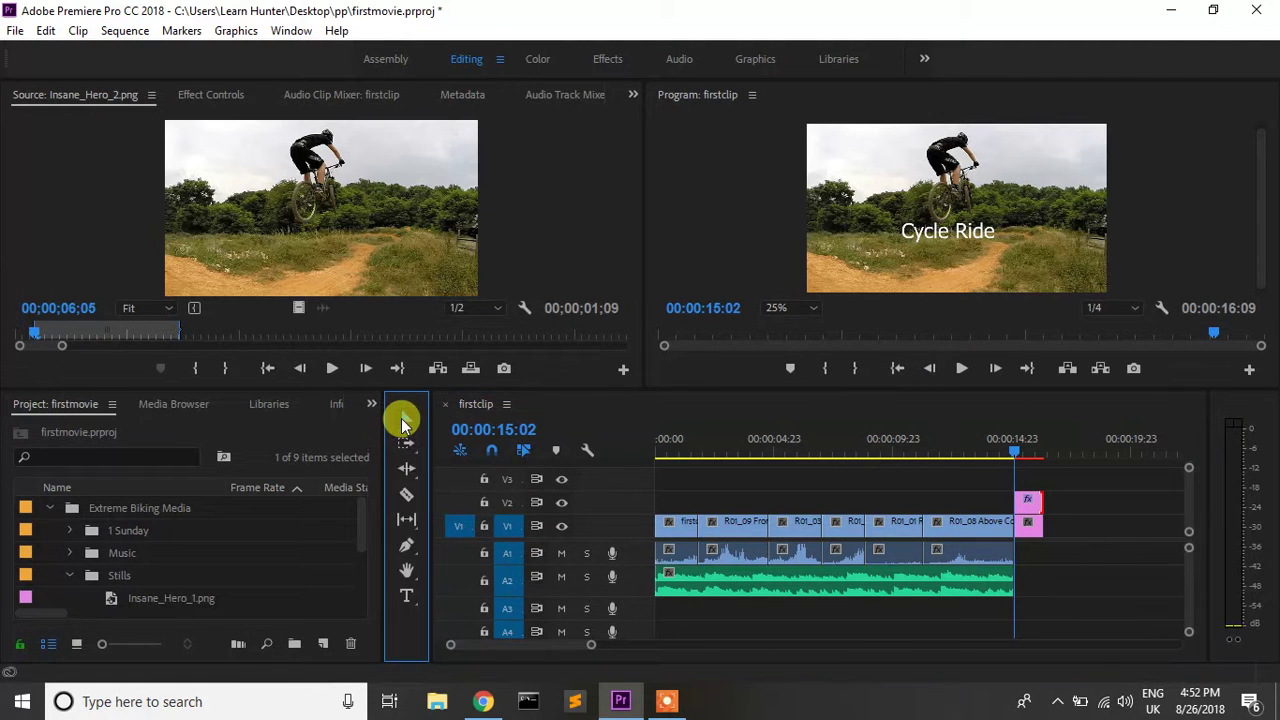
pyautogui.doubleClick(921, 232)
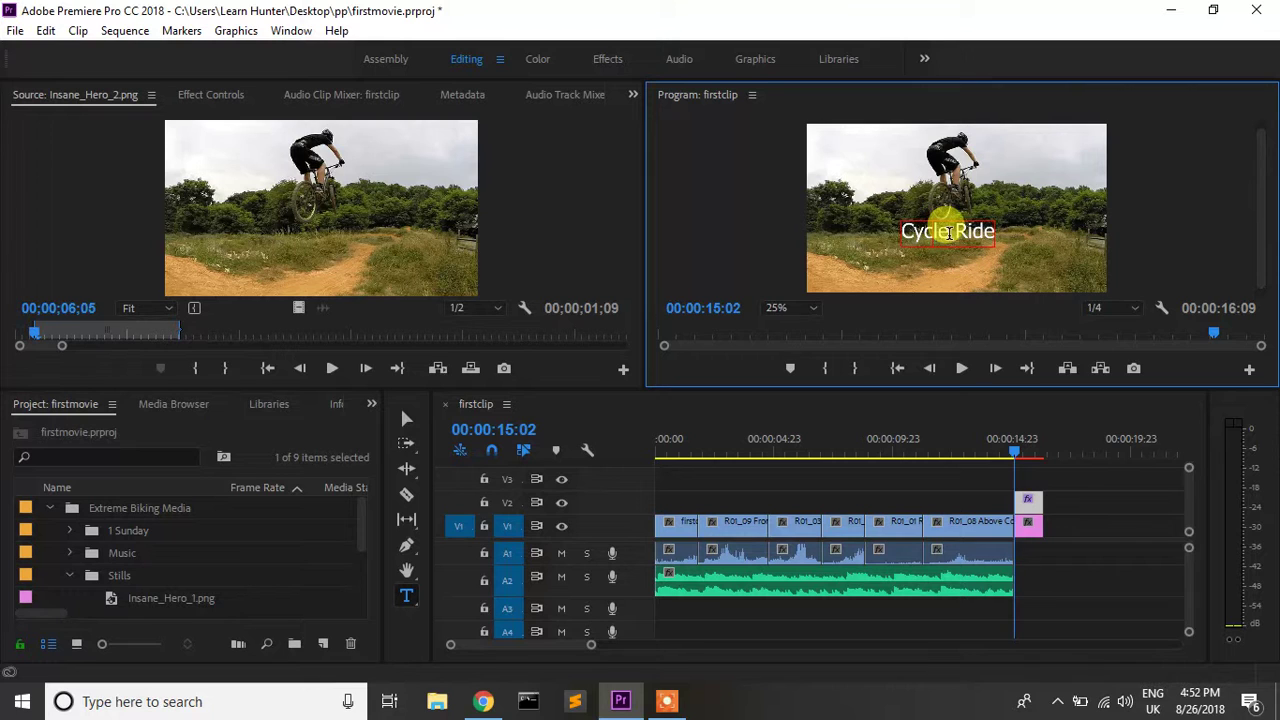
pyautogui.press('BackSpace')
pyautogui.press('BackSpace')
pyautogui.write('le')
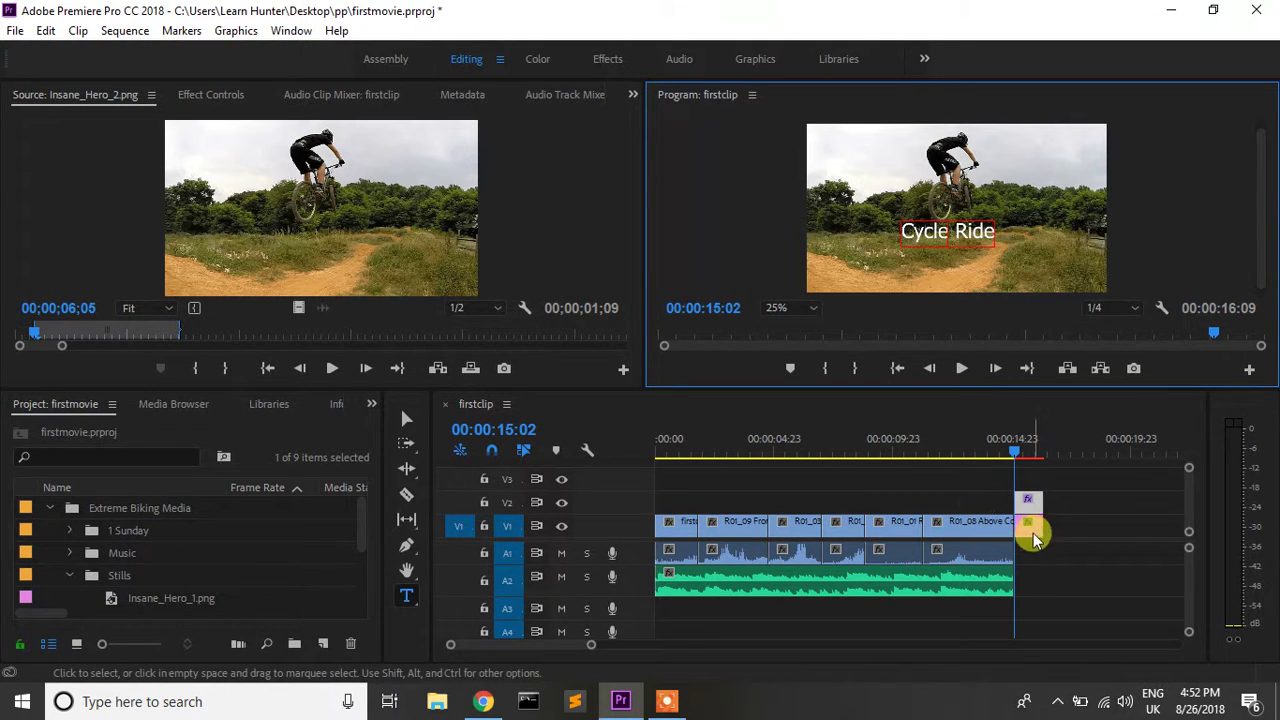
# With the title clip selected, open the Effect Controls panel from the Window menu
pyautogui.click(1030, 502)
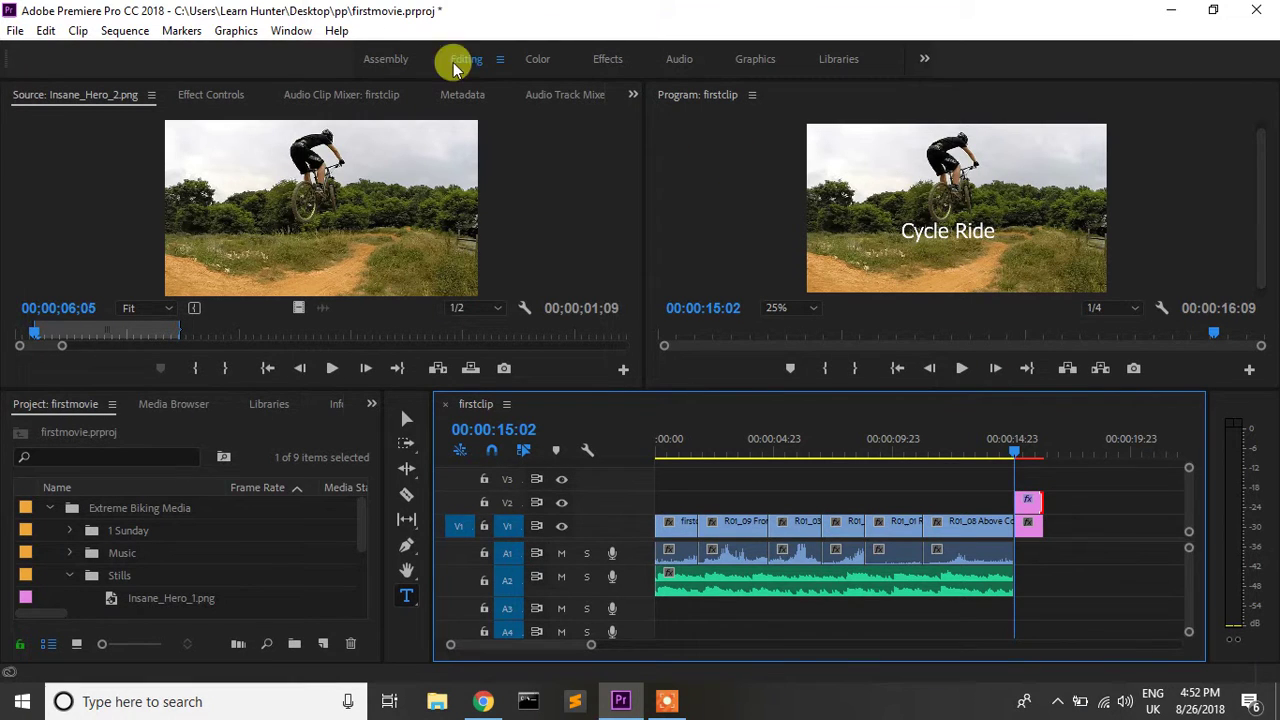
pyautogui.click(255, 34)
pyautogui.moveTo(287, 36)
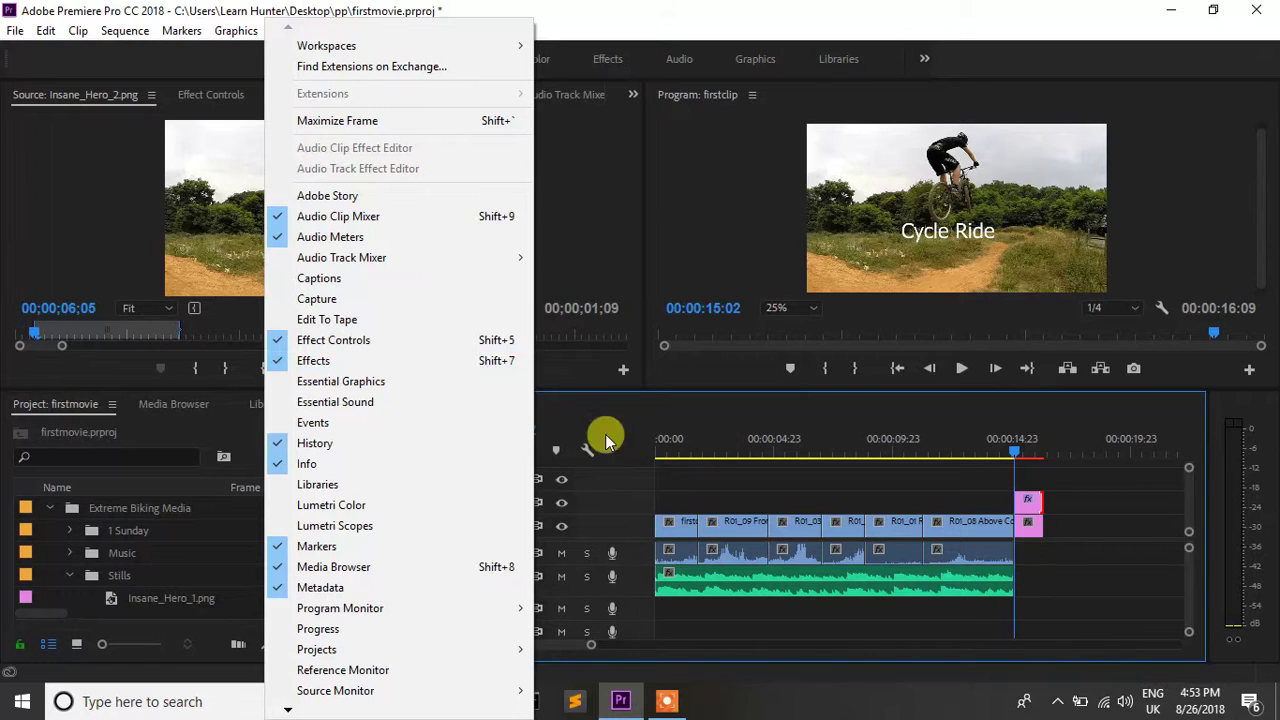
pyautogui.click(323, 345)
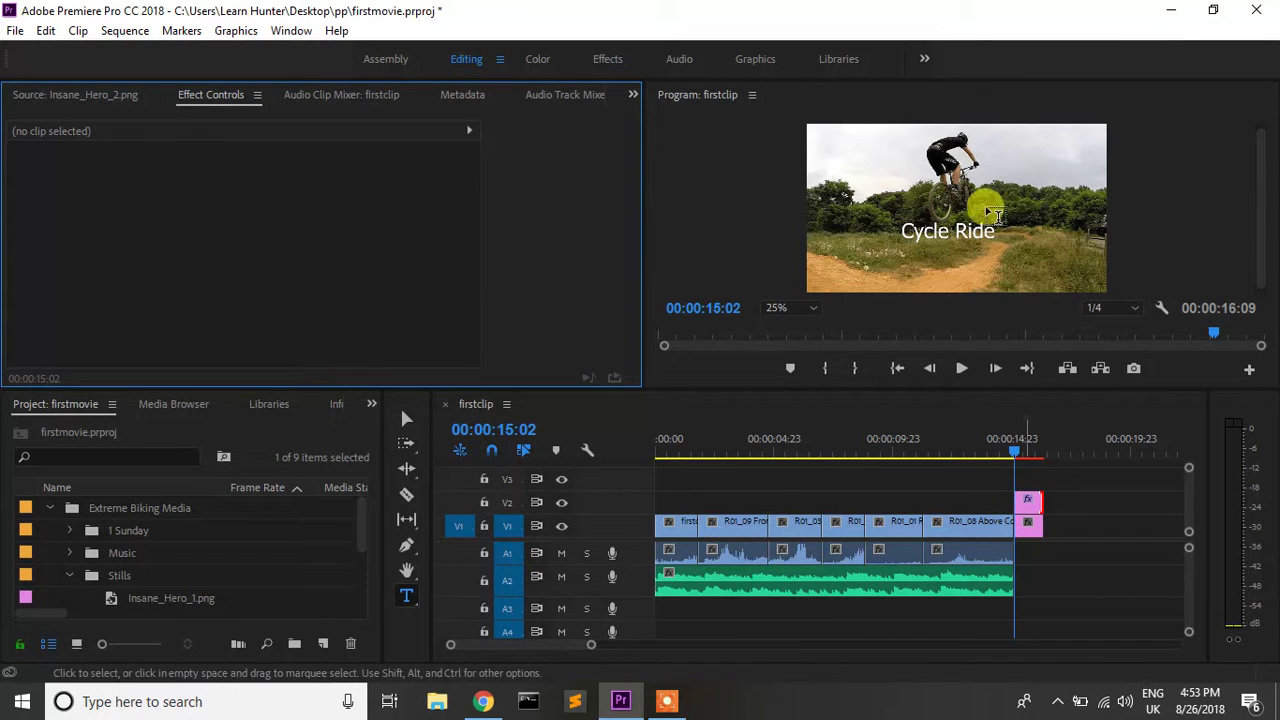
# Select the Cycle Ride title in the Program monitor and inspect its Motion and Opacity properties
pyautogui.click(946, 226)
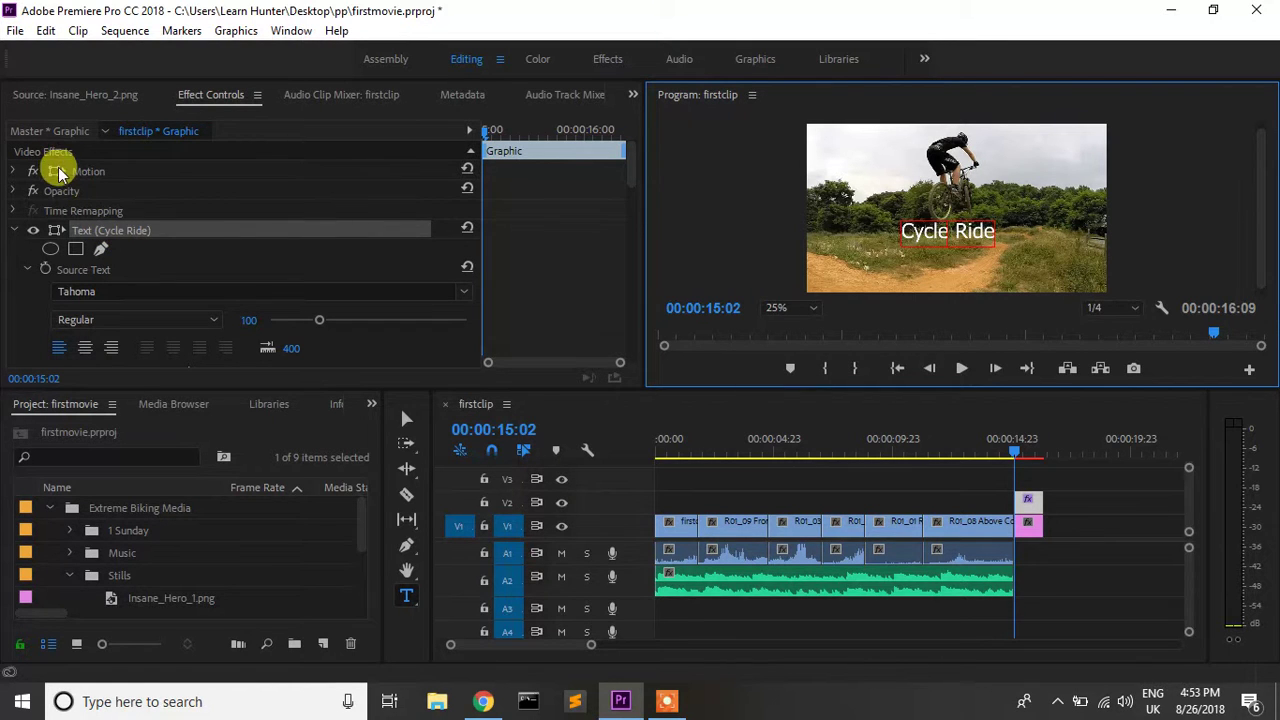
pyautogui.click(14, 172)
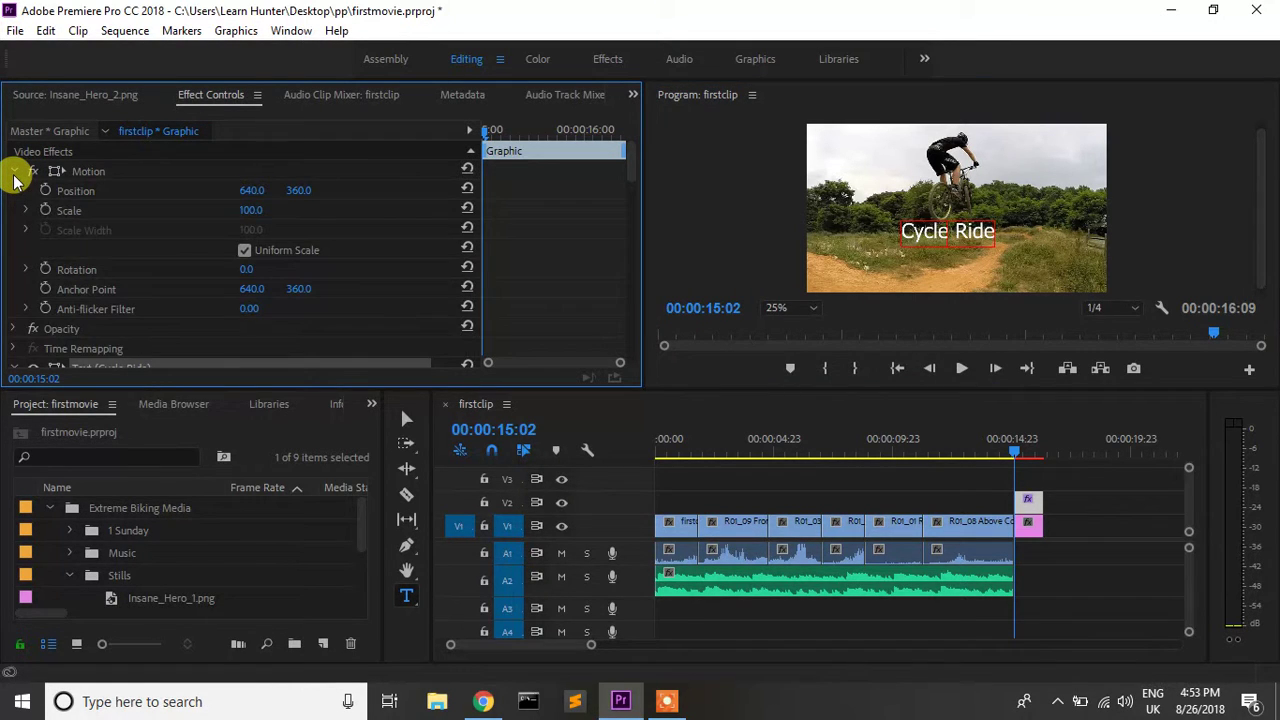
pyautogui.click(14, 174)
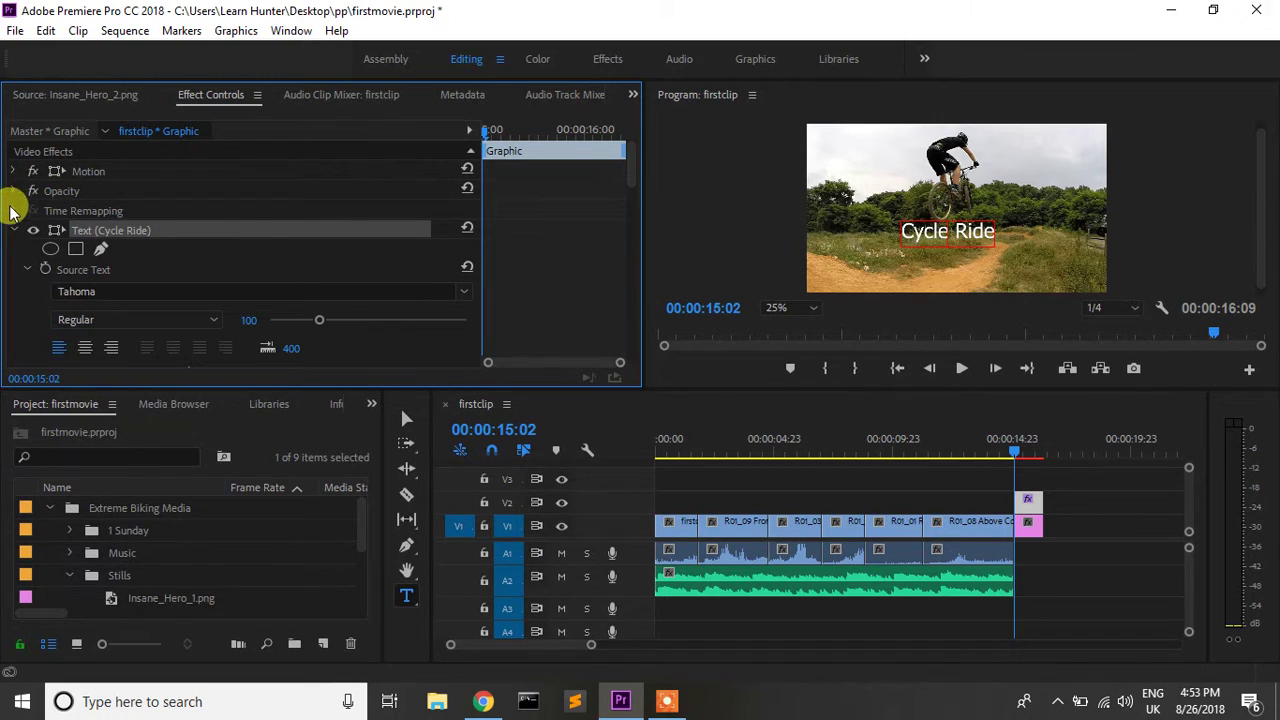
pyautogui.click(13, 191)
pyautogui.click(13, 191)
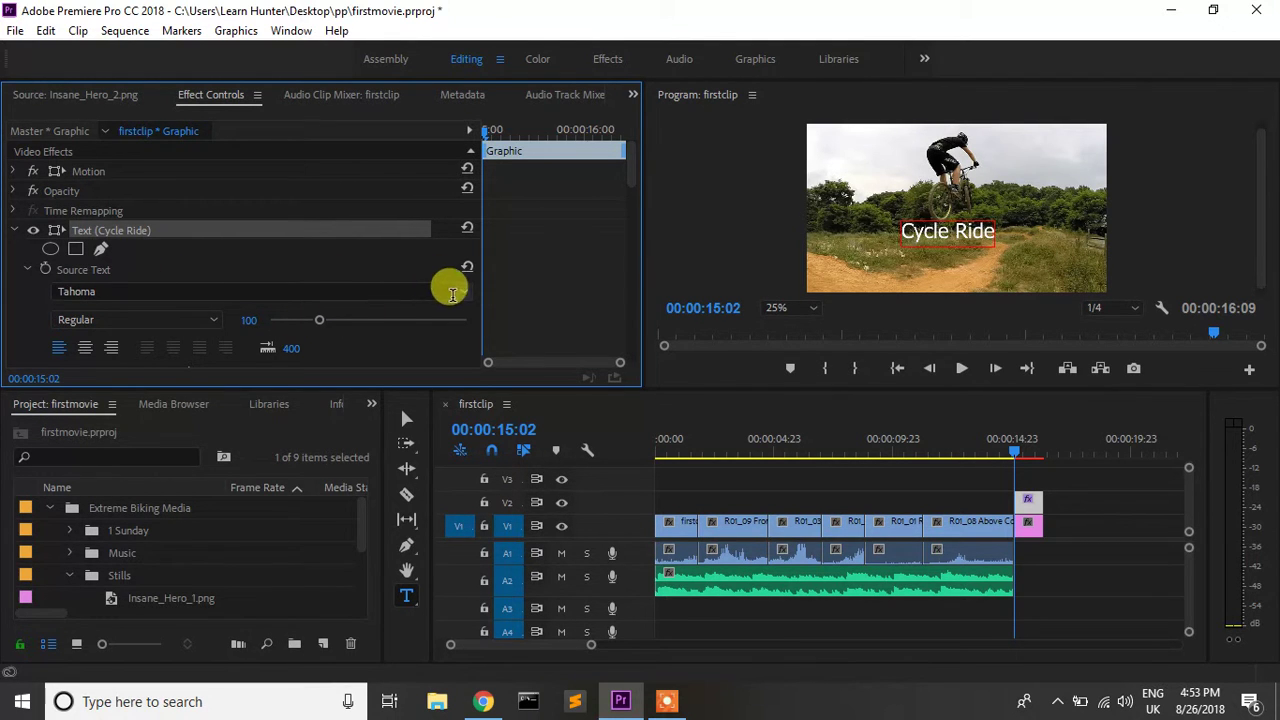
# Try Tahoma Bold, Verdana and SimSun as the Cycle Ride title font
pyautogui.click(462, 296)
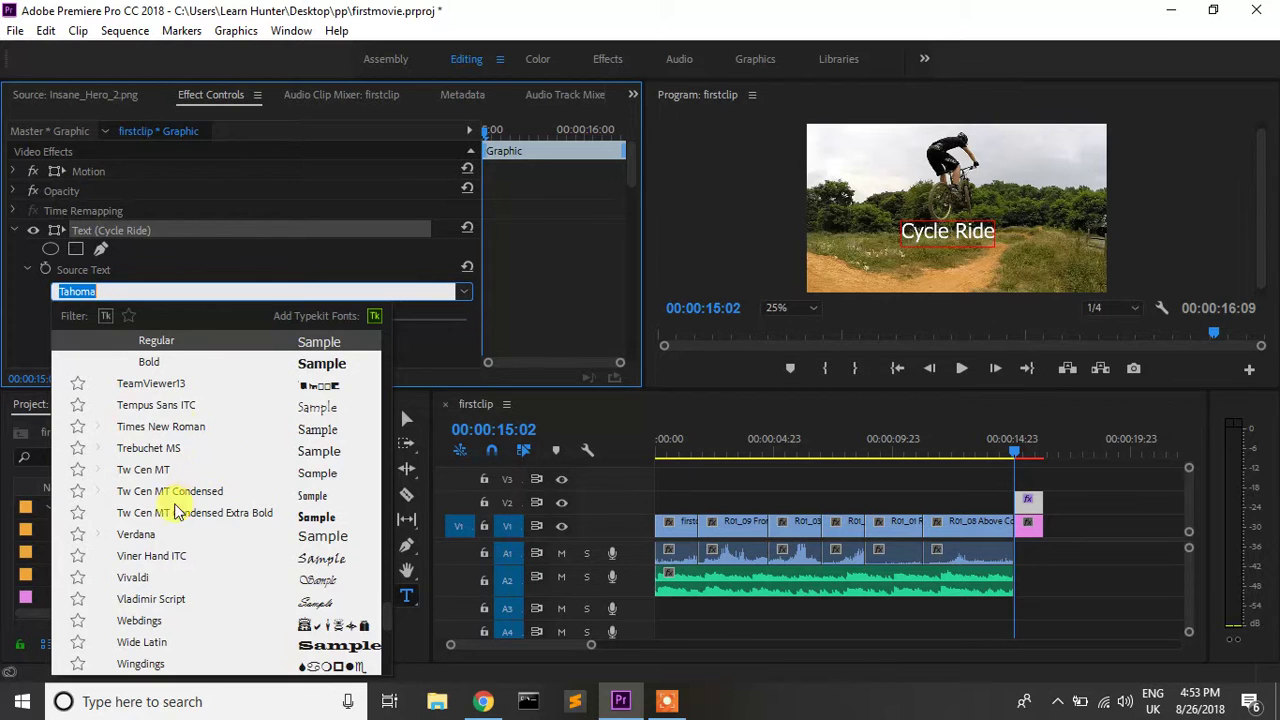
pyautogui.click(147, 365)
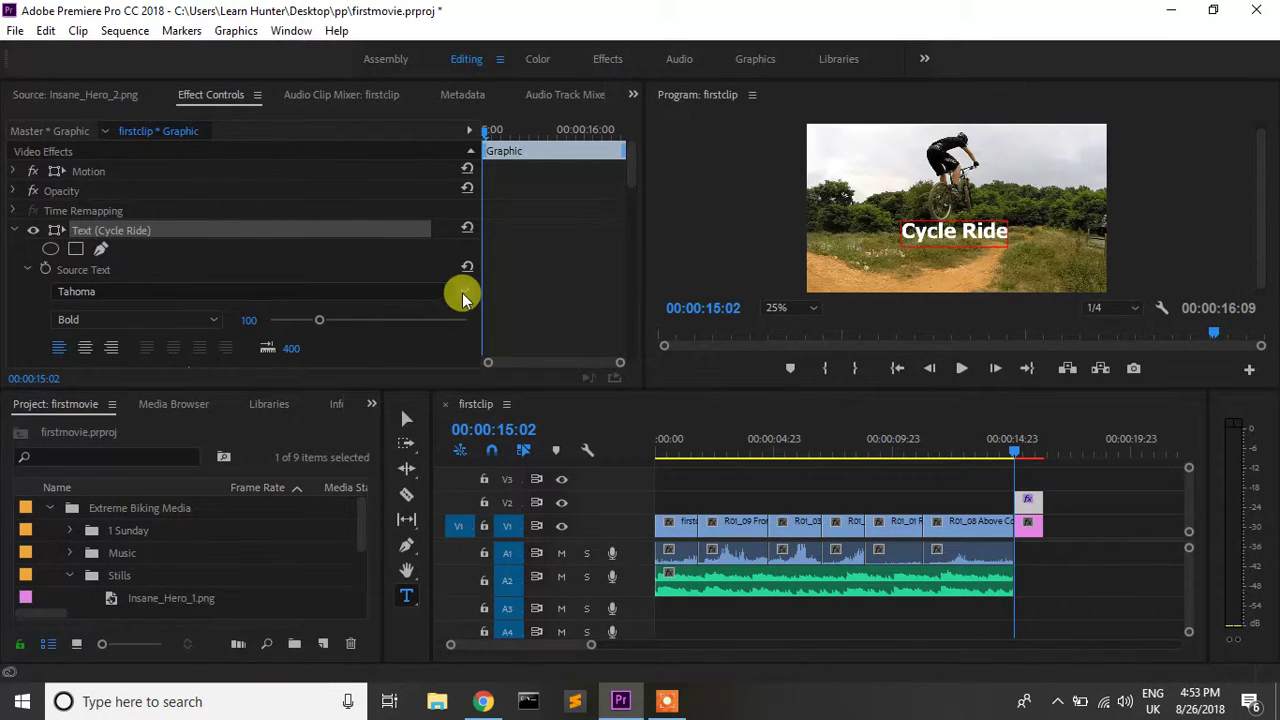
pyautogui.click(462, 291)
pyautogui.click(138, 513)
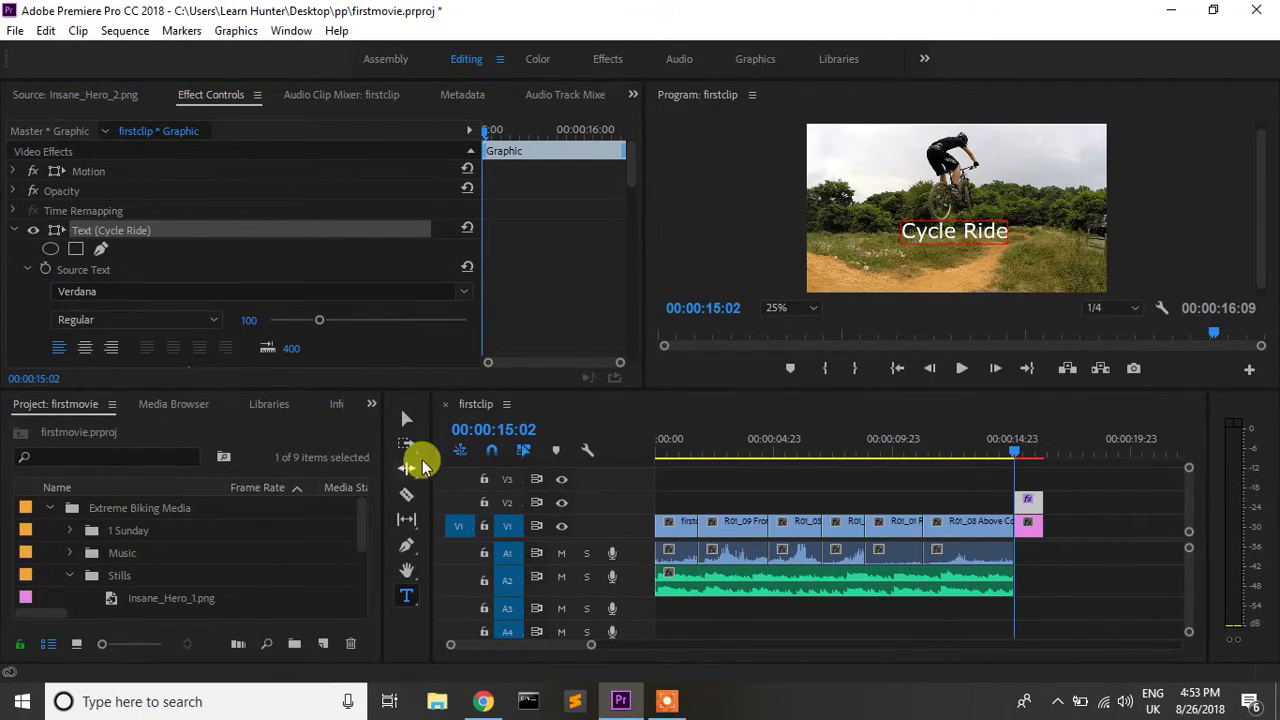
pyautogui.click(470, 292)
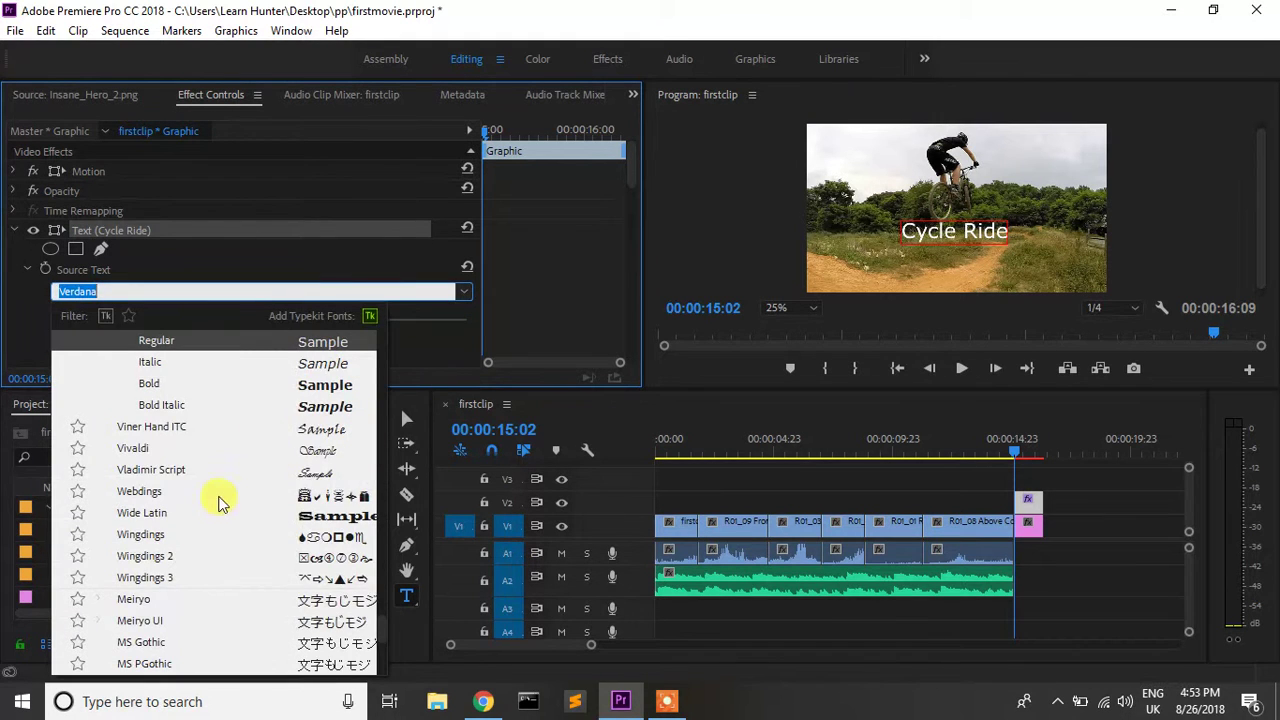
pyautogui.scroll(-1, 200, 522)
pyautogui.scroll(-5, 195, 526)
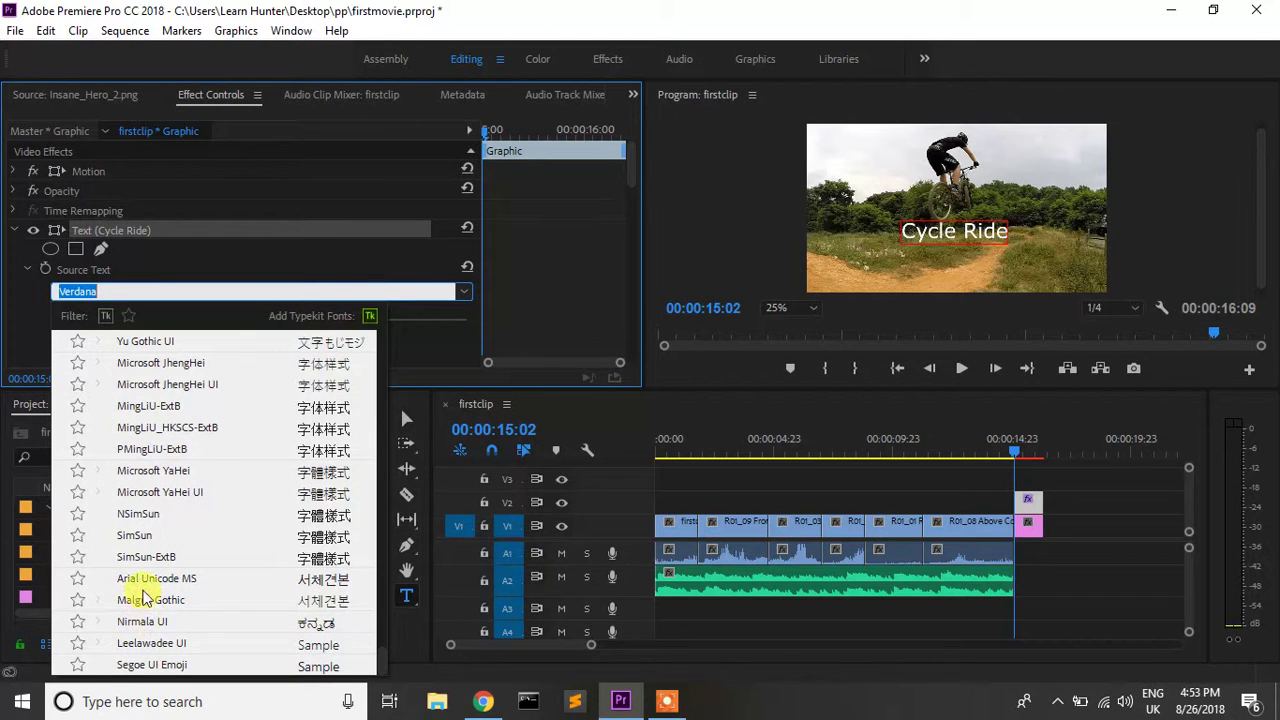
pyautogui.click(137, 537)
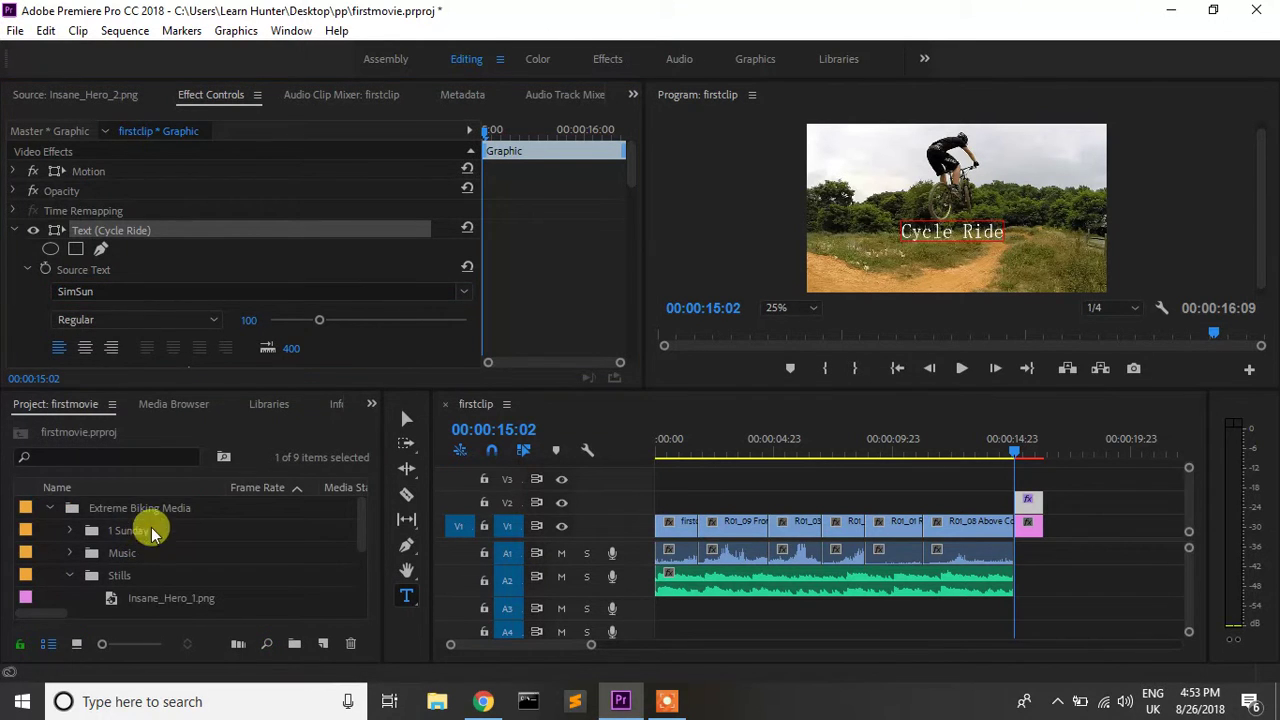
# Set the title font to Tw Cen MT Condensed Extra Bold
pyautogui.click(466, 293)
pyautogui.click(466, 293)
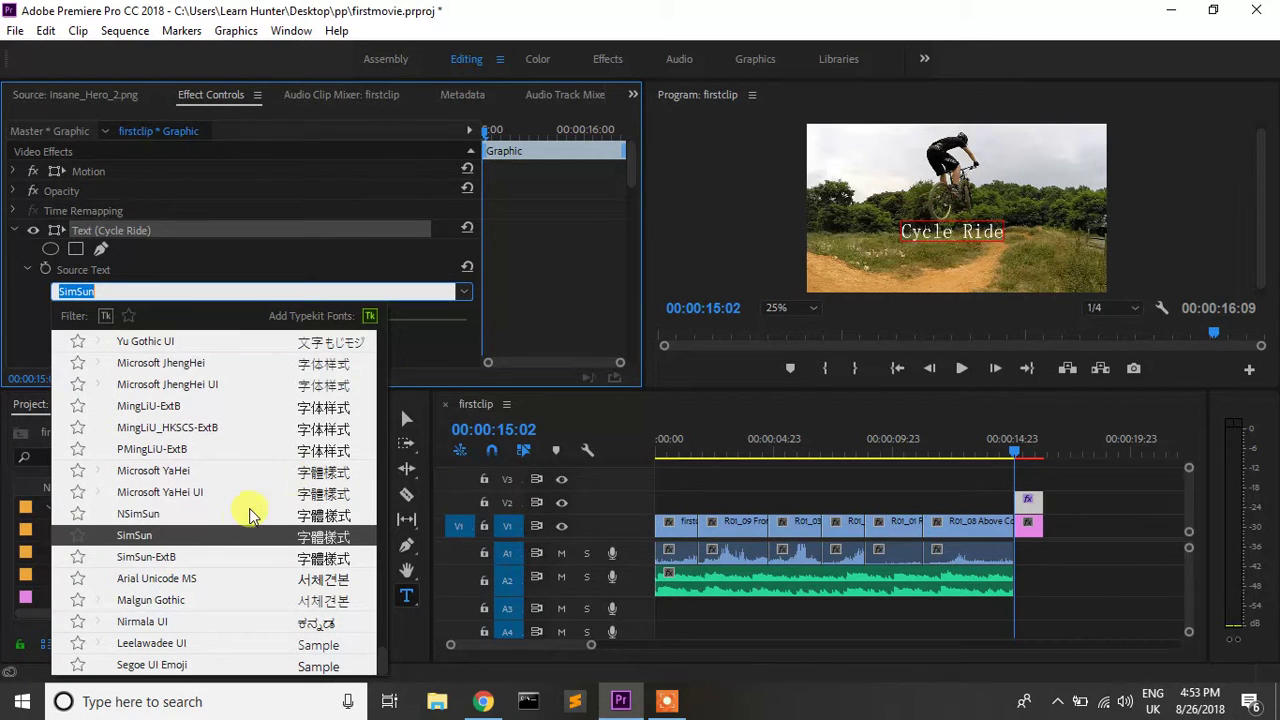
pyautogui.scroll(3, 240, 520)
pyautogui.scroll(1, 224, 533)
pyautogui.scroll(2, 224, 533)
pyautogui.scroll(2, 224, 533)
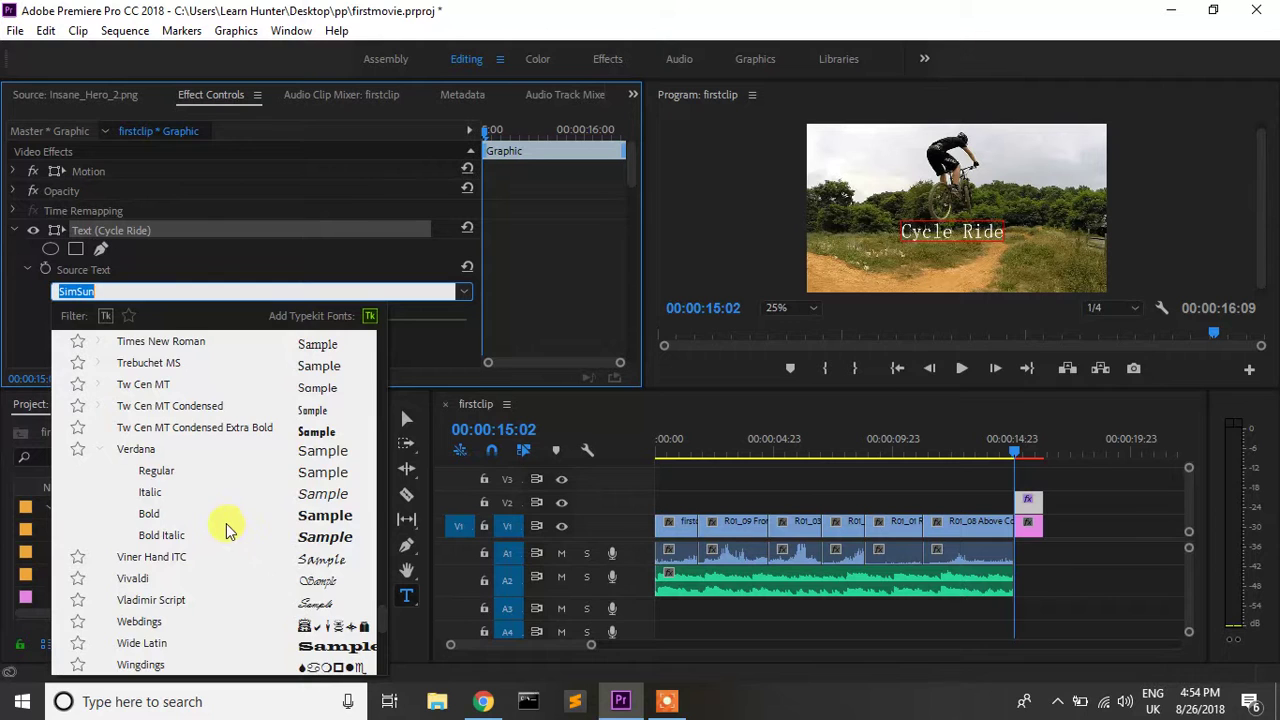
pyautogui.scroll(1, 224, 533)
pyautogui.click(212, 489)
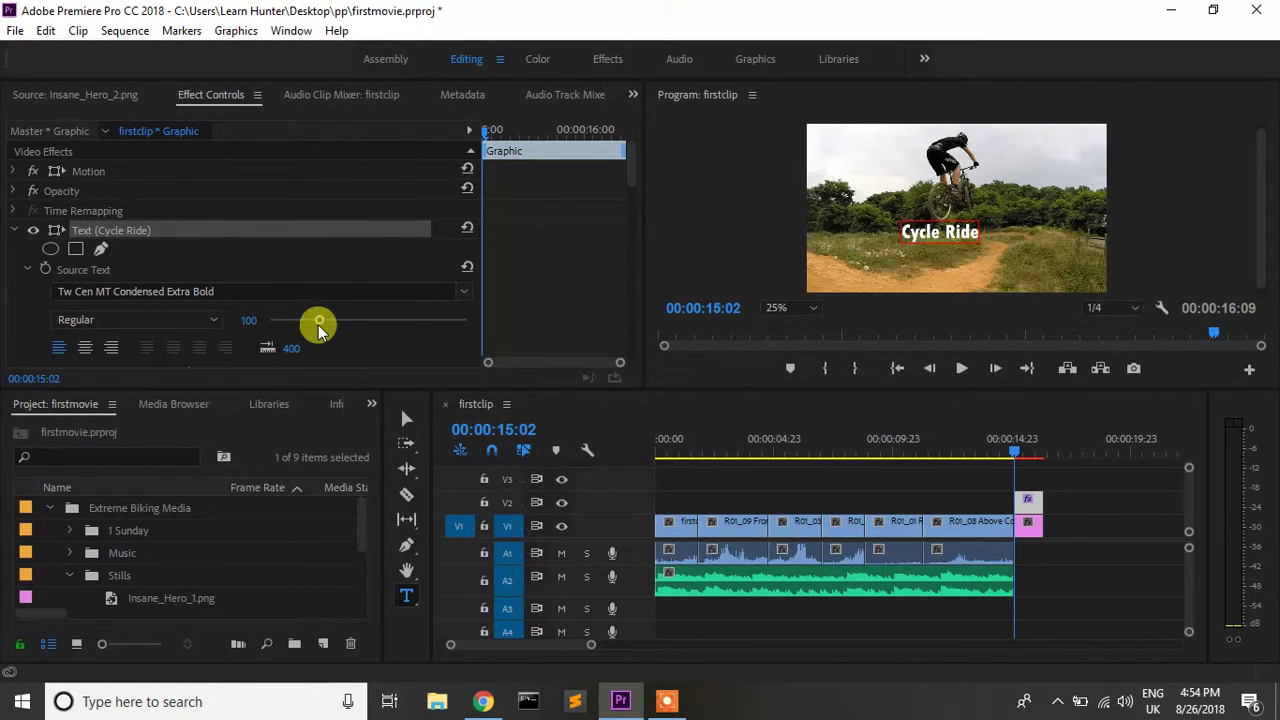
# Enlarge the Cycle Ride title to size 169 and centre-align it
pyautogui.moveTo(318, 321); pyautogui.dragTo(322, 324)
pyautogui.moveTo(333, 330); pyautogui.dragTo(354, 335)
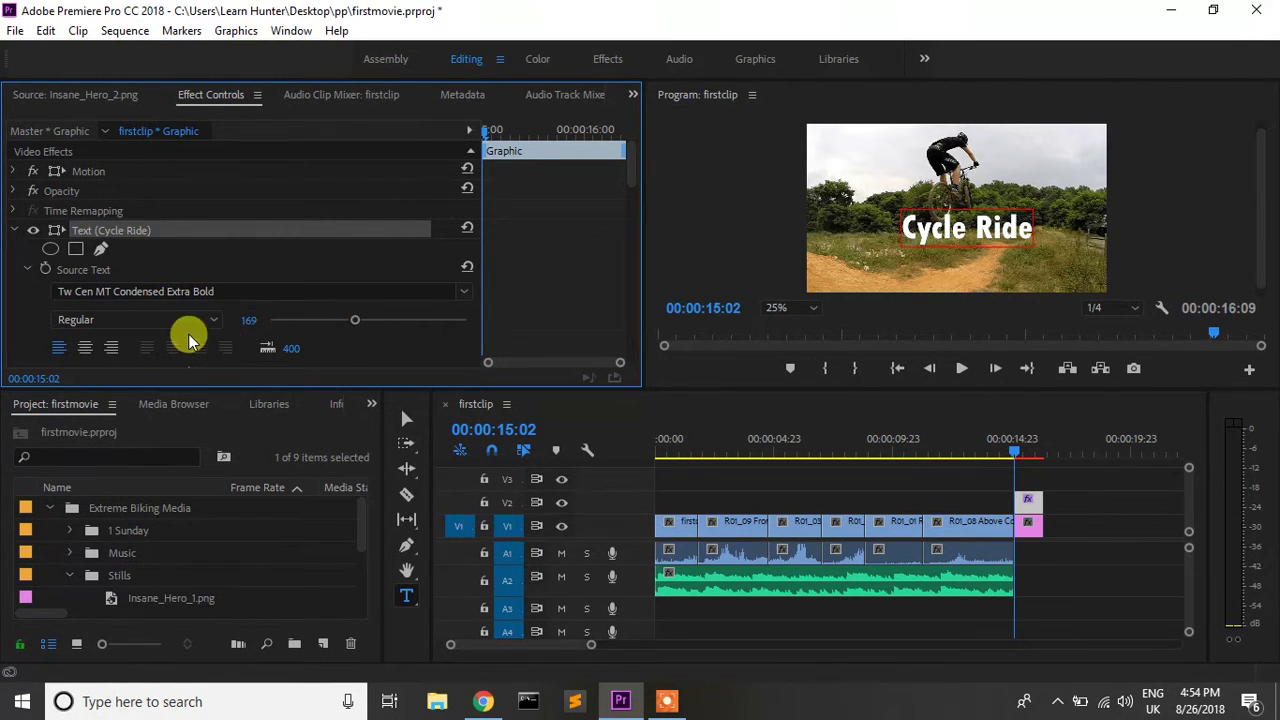
pyautogui.click(86, 349)
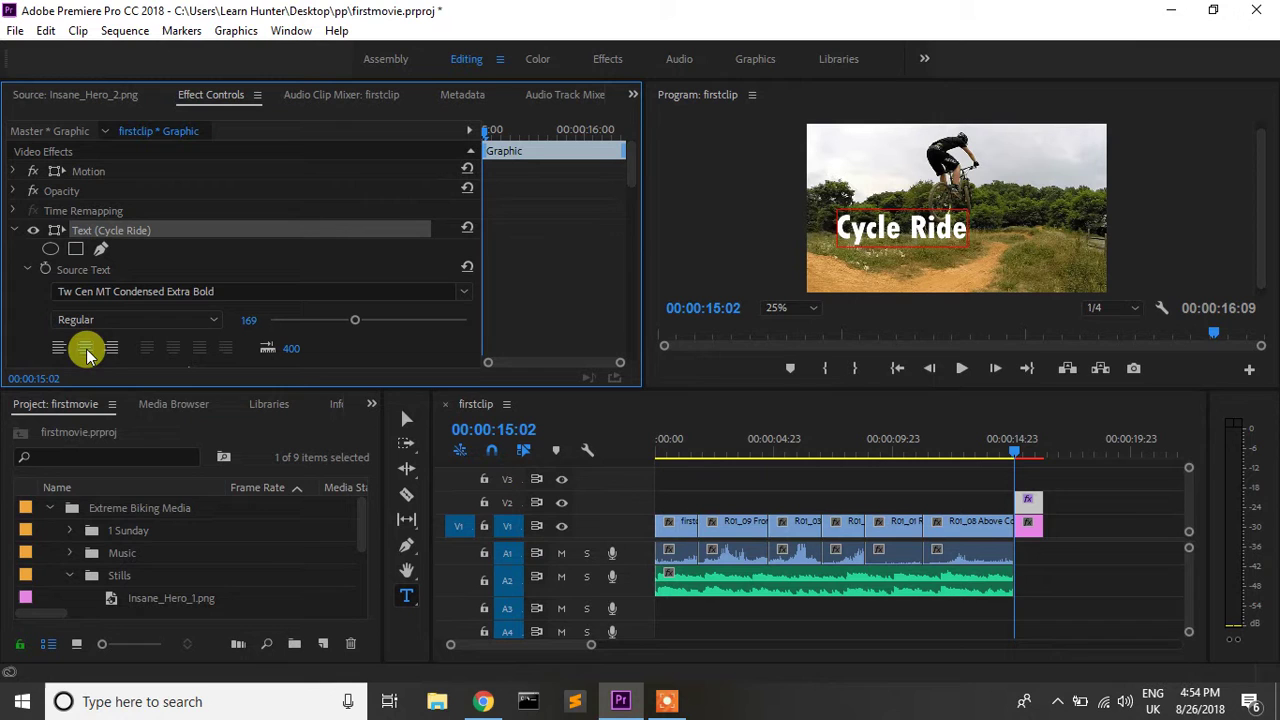
pyautogui.click(60, 348)
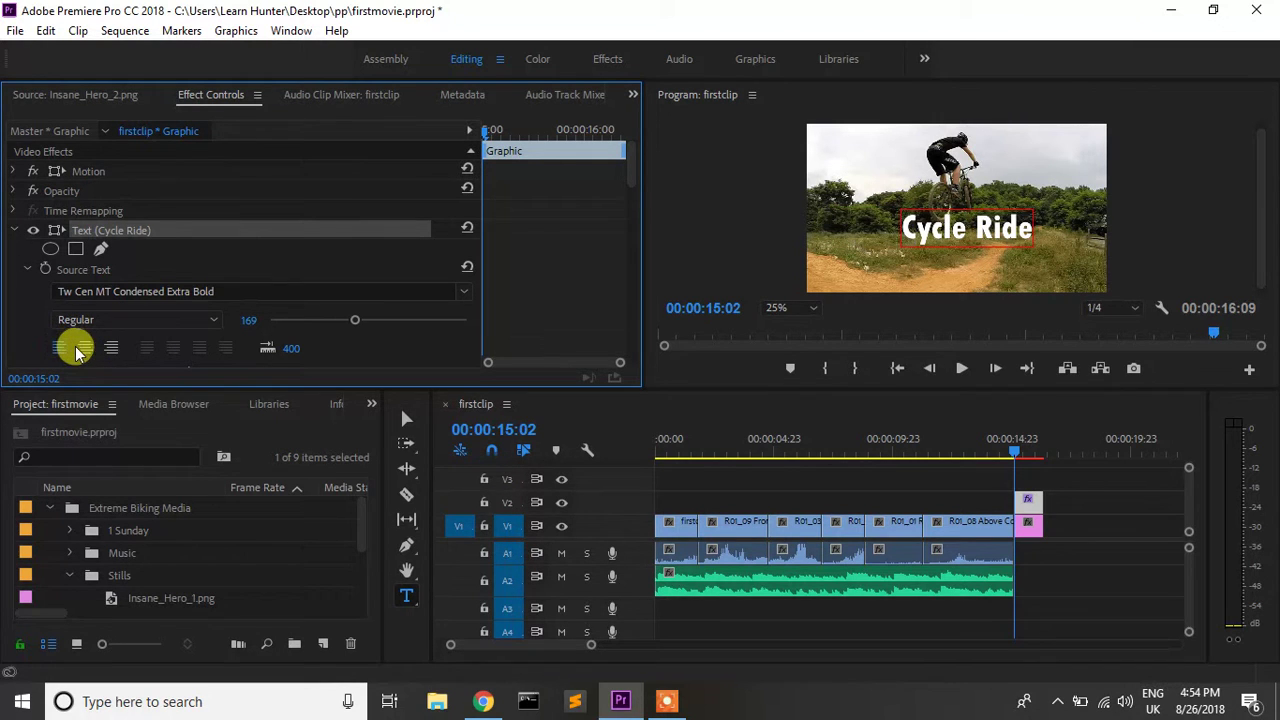
pyautogui.click(88, 348)
pyautogui.click(213, 322)
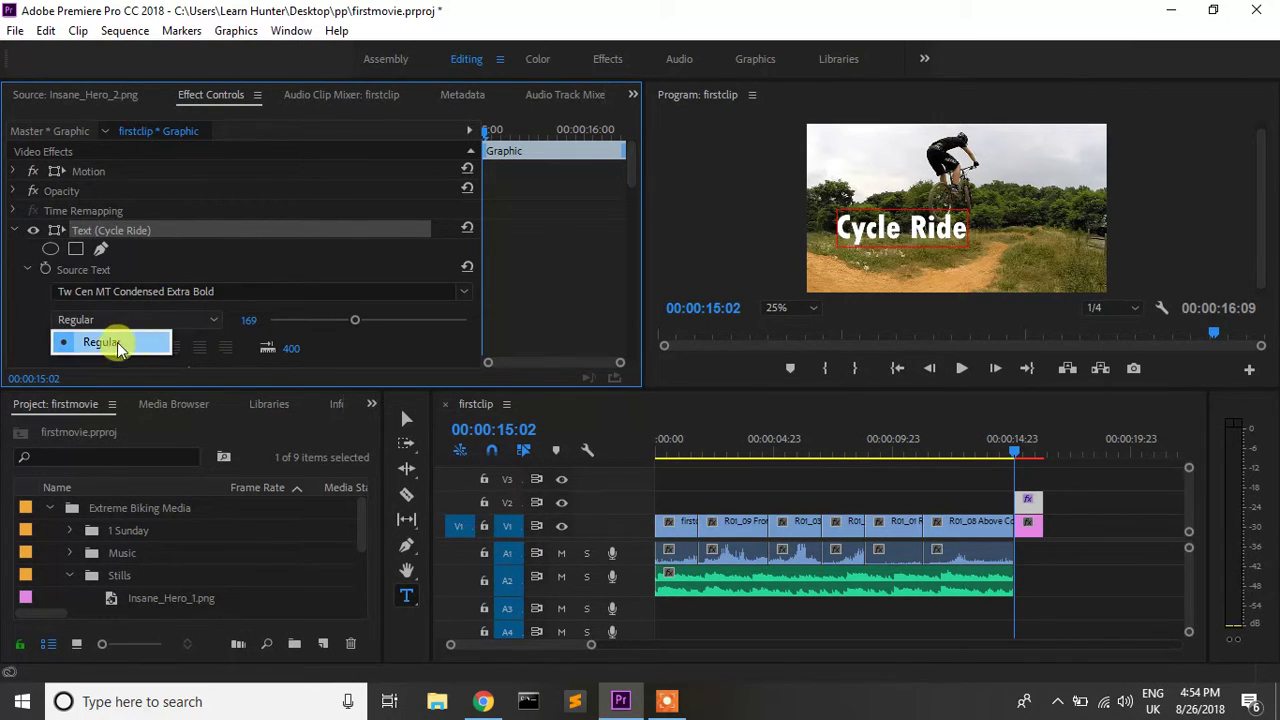
pyautogui.click(214, 321)
# Scroll down to the Appearance section and switch on the title's stroke
pyautogui.scroll(-1, 284, 337)
pyautogui.scroll(-2, 284, 337)
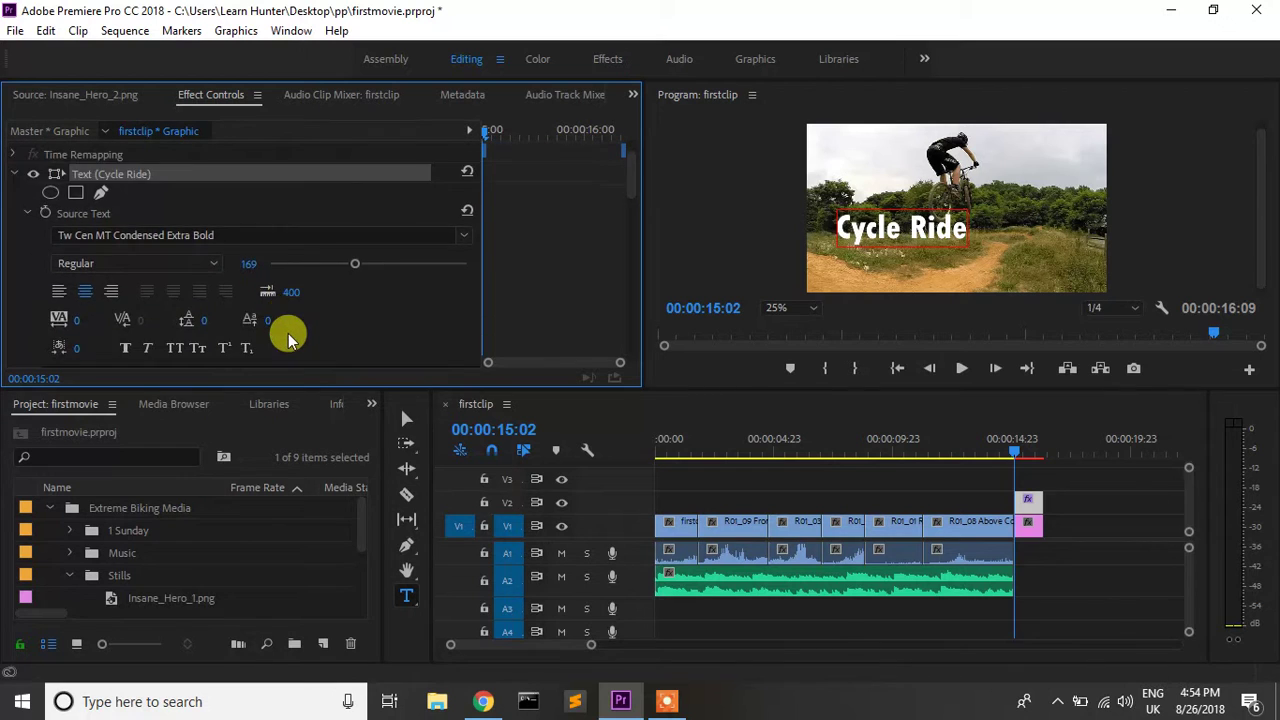
pyautogui.scroll(-1, 278, 334)
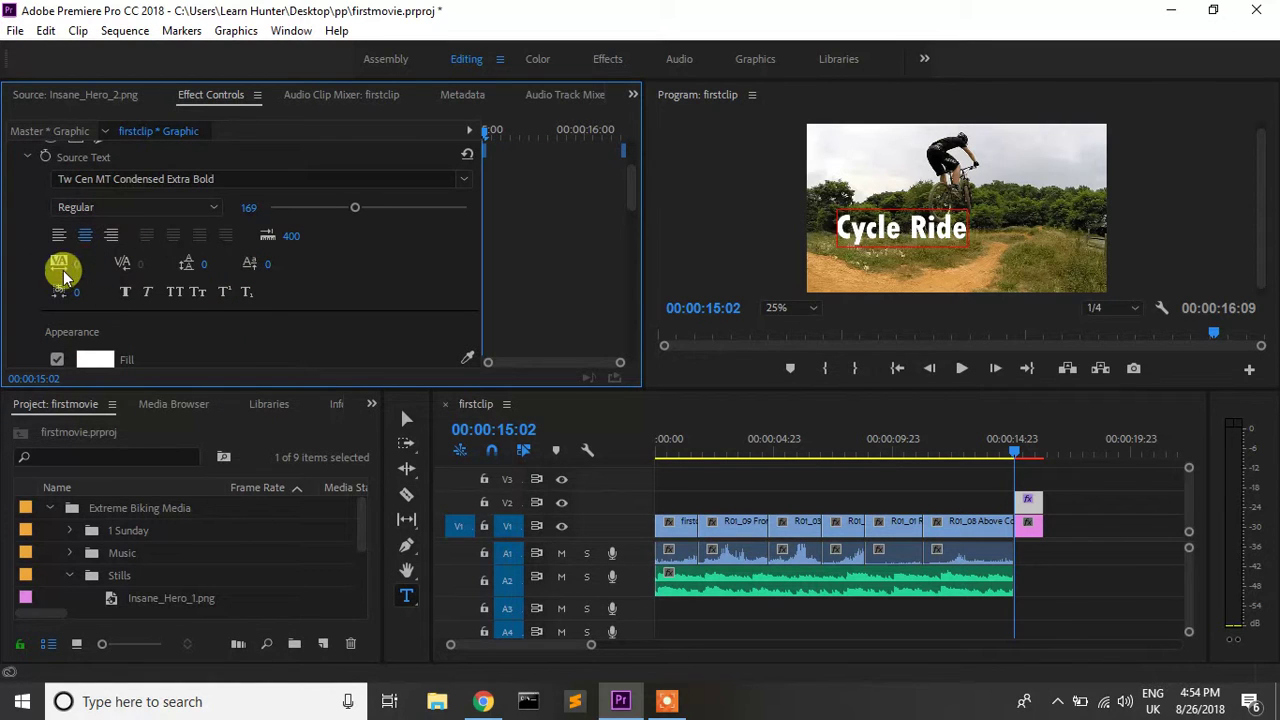
pyautogui.scroll(-3, 126, 330)
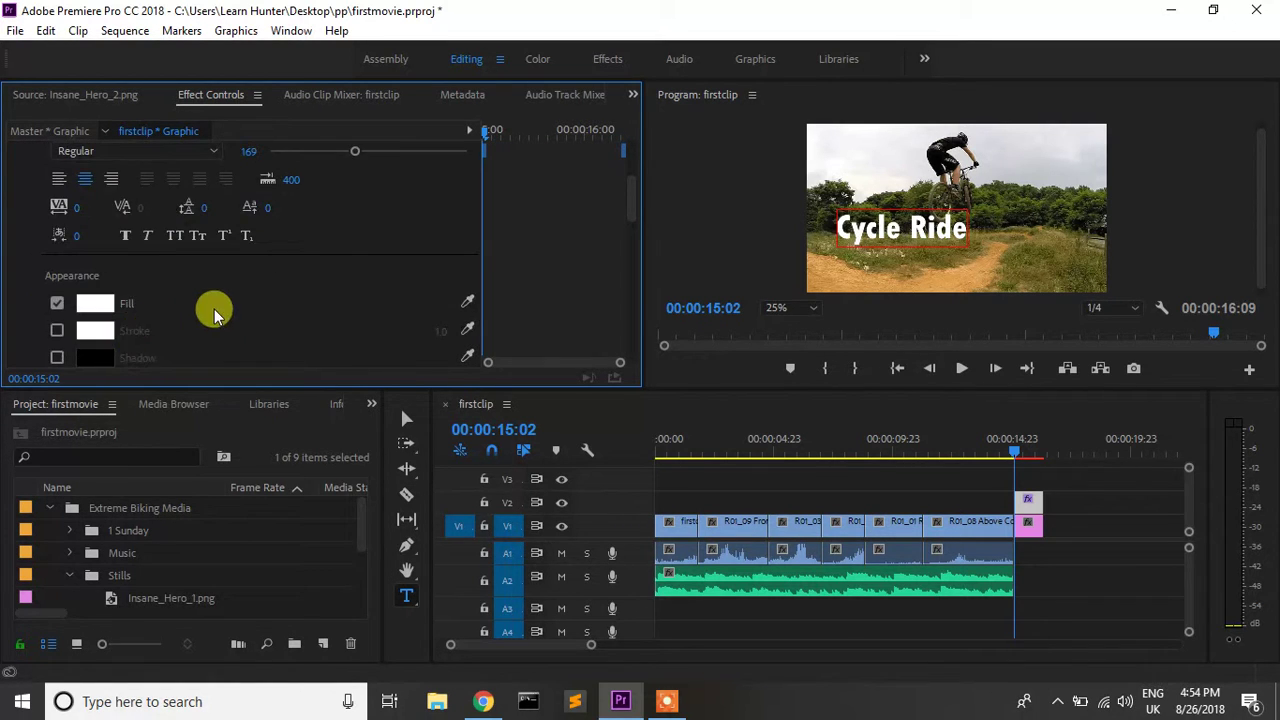
pyautogui.scroll(-3, 186, 307)
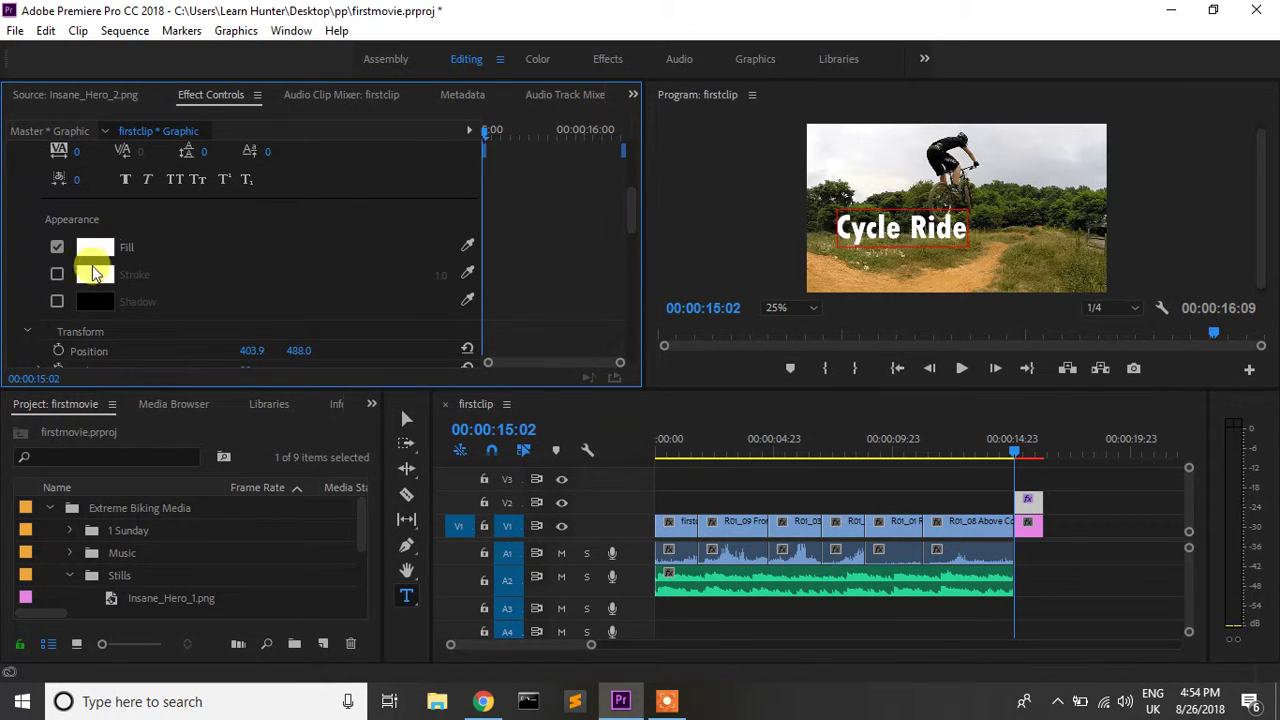
pyautogui.click(58, 272)
# Give the Cycle Ride title a red stroke outline
pyautogui.click(58, 272)
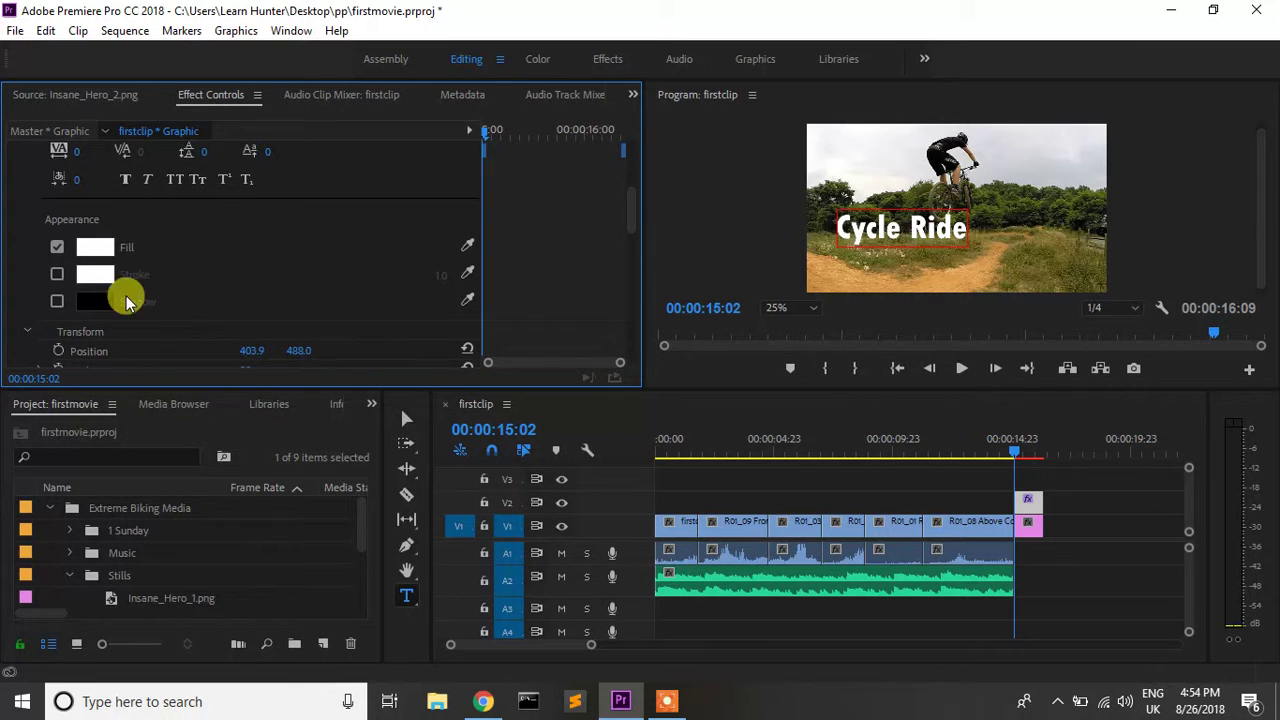
pyautogui.click(58, 274)
pyautogui.click(98, 273)
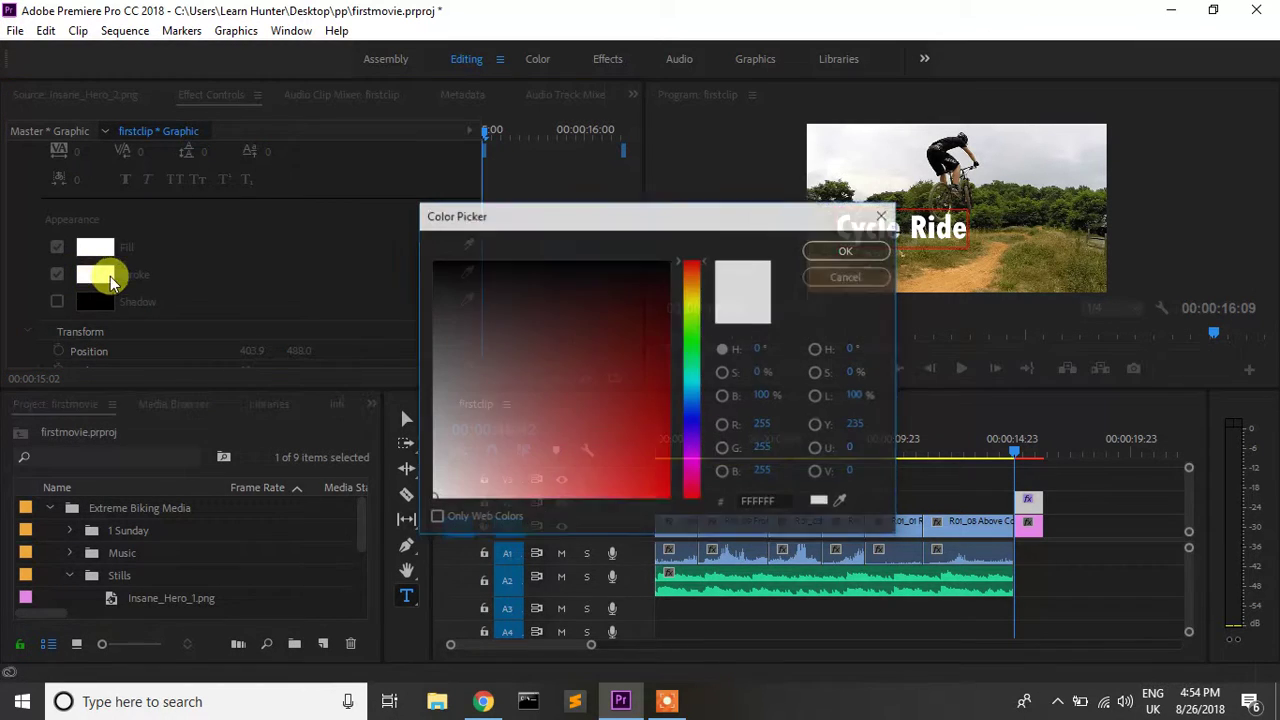
pyautogui.click(664, 492)
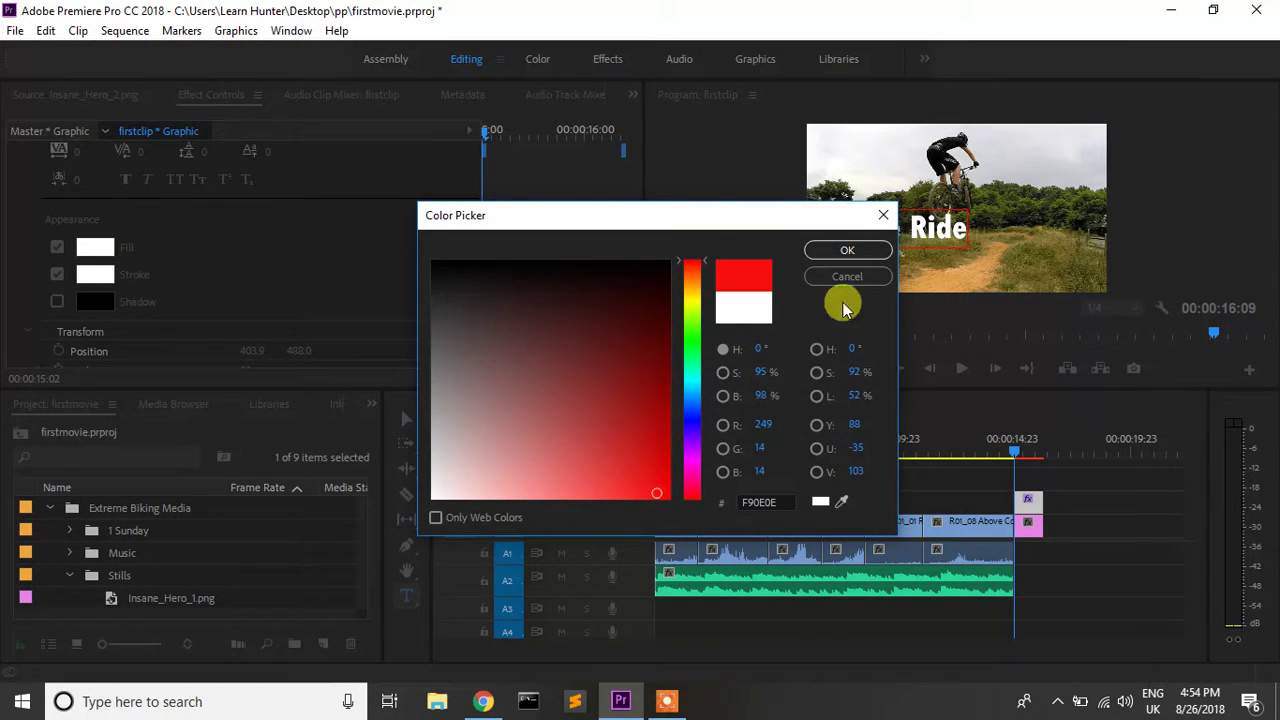
pyautogui.click(847, 250)
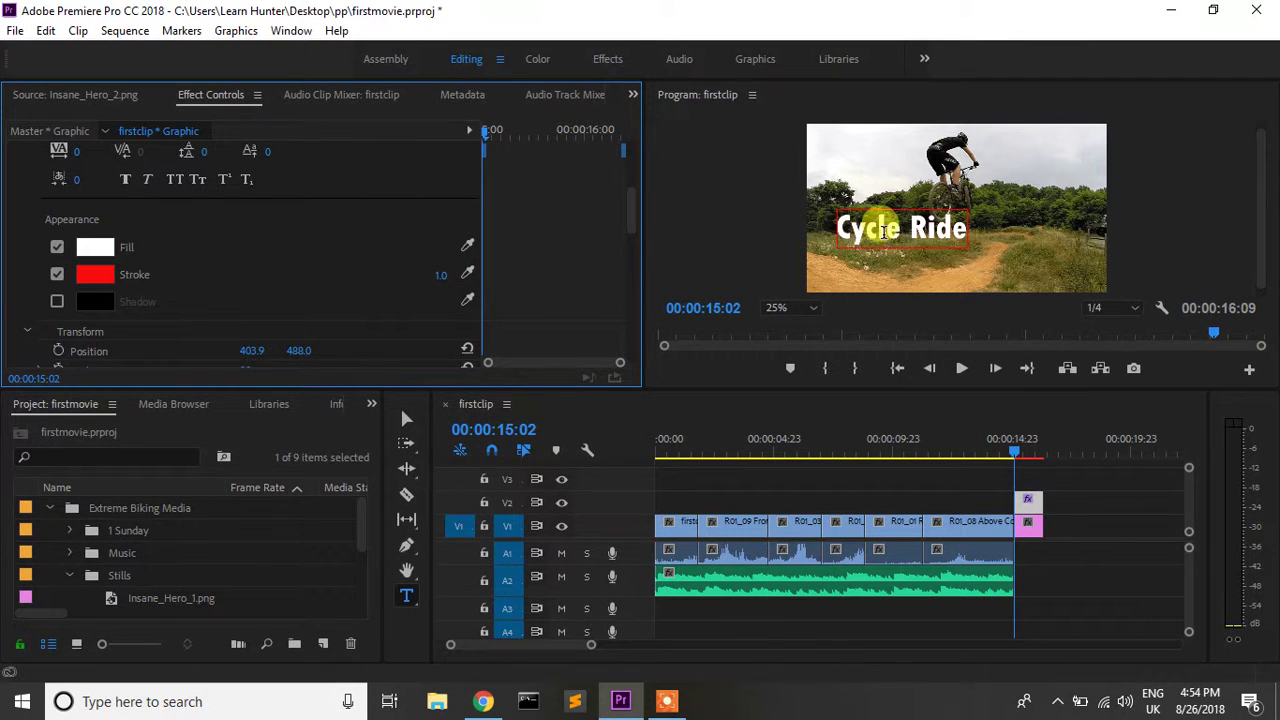
pyautogui.click(57, 274)
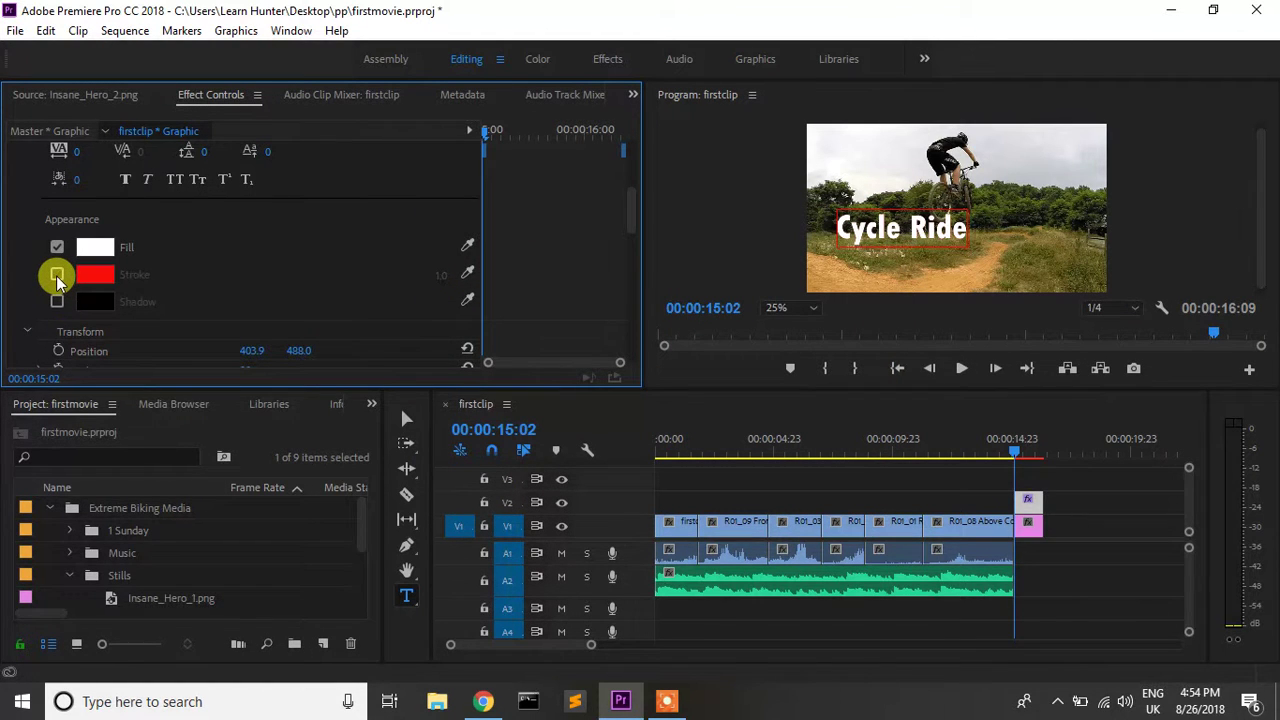
pyautogui.click(57, 274)
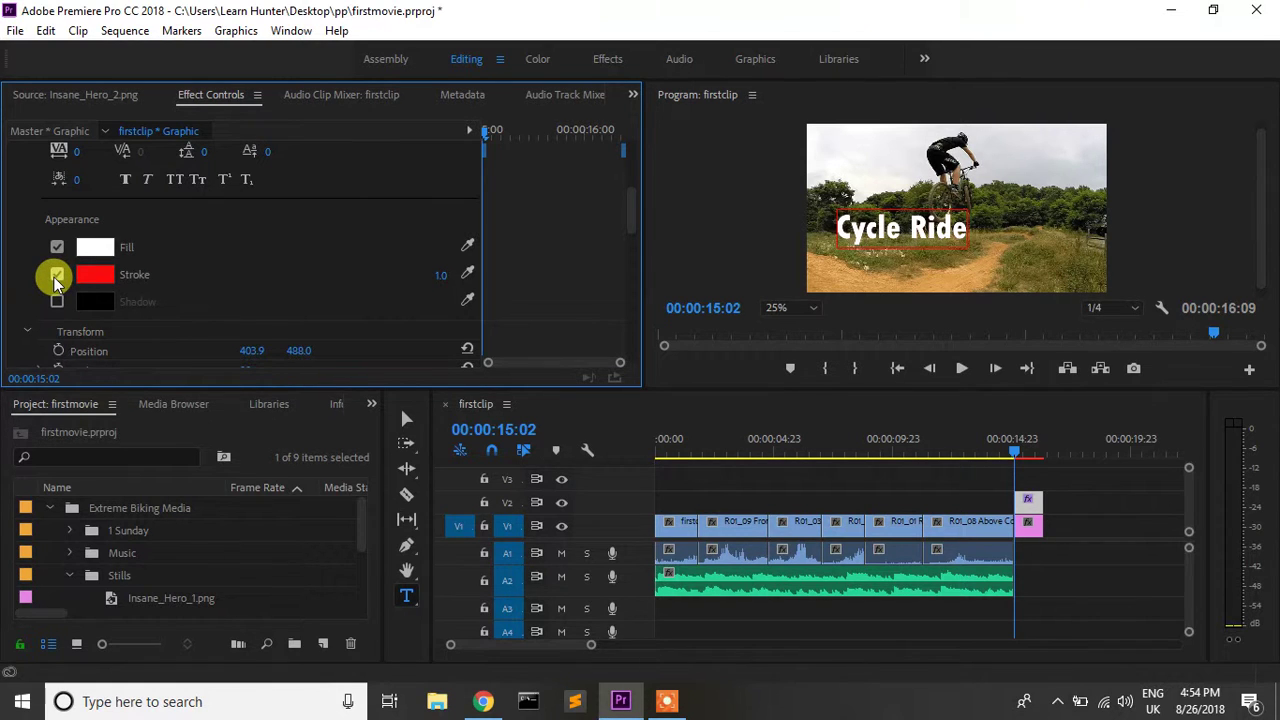
# Add a drop shadow to the Cycle Ride title
pyautogui.click(57, 301)
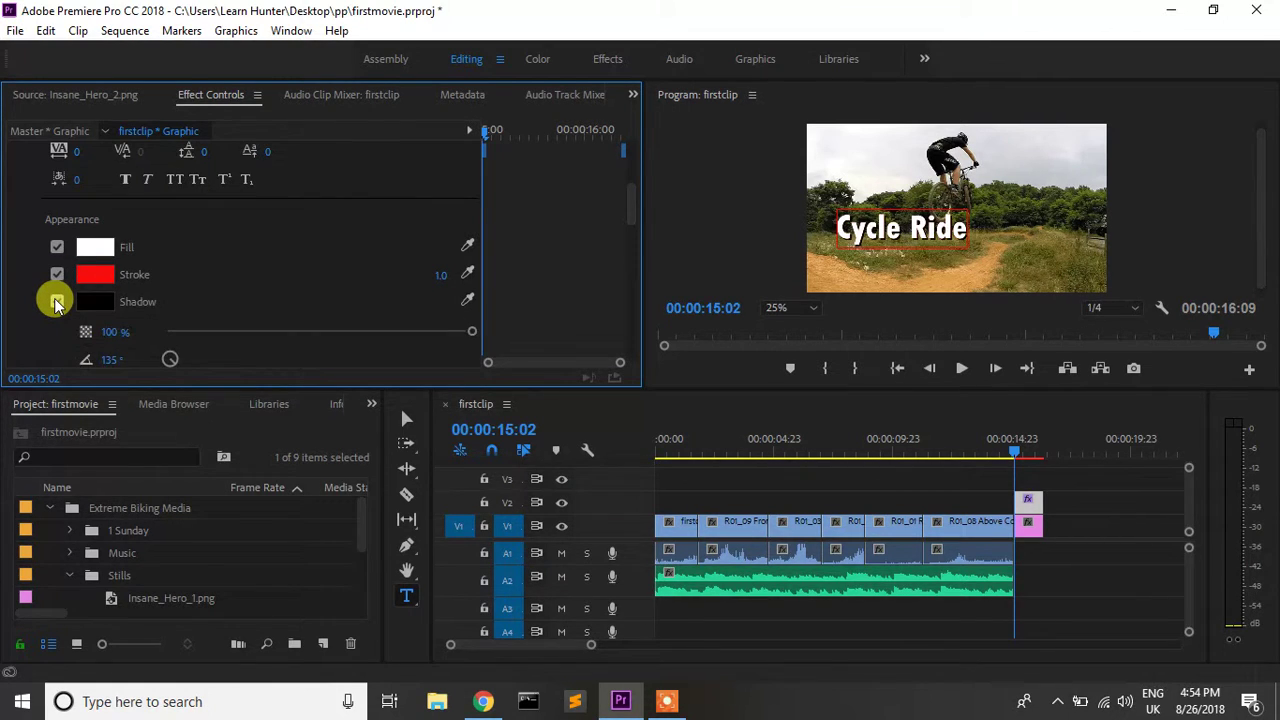
pyautogui.click(57, 302)
pyautogui.click(57, 302)
pyautogui.click(57, 302)
pyautogui.click(57, 302)
pyautogui.scroll(-1, 190, 310)
pyautogui.scroll(-1, 193, 313)
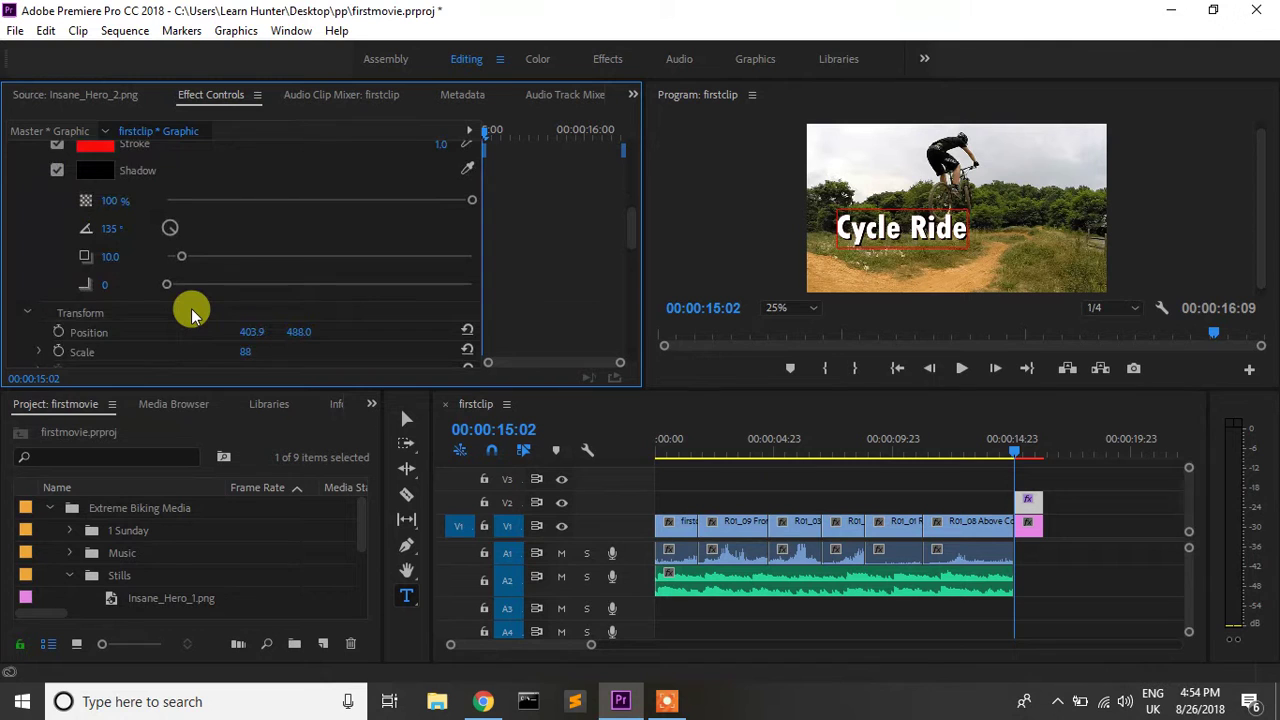
pyautogui.scroll(-1, 193, 313)
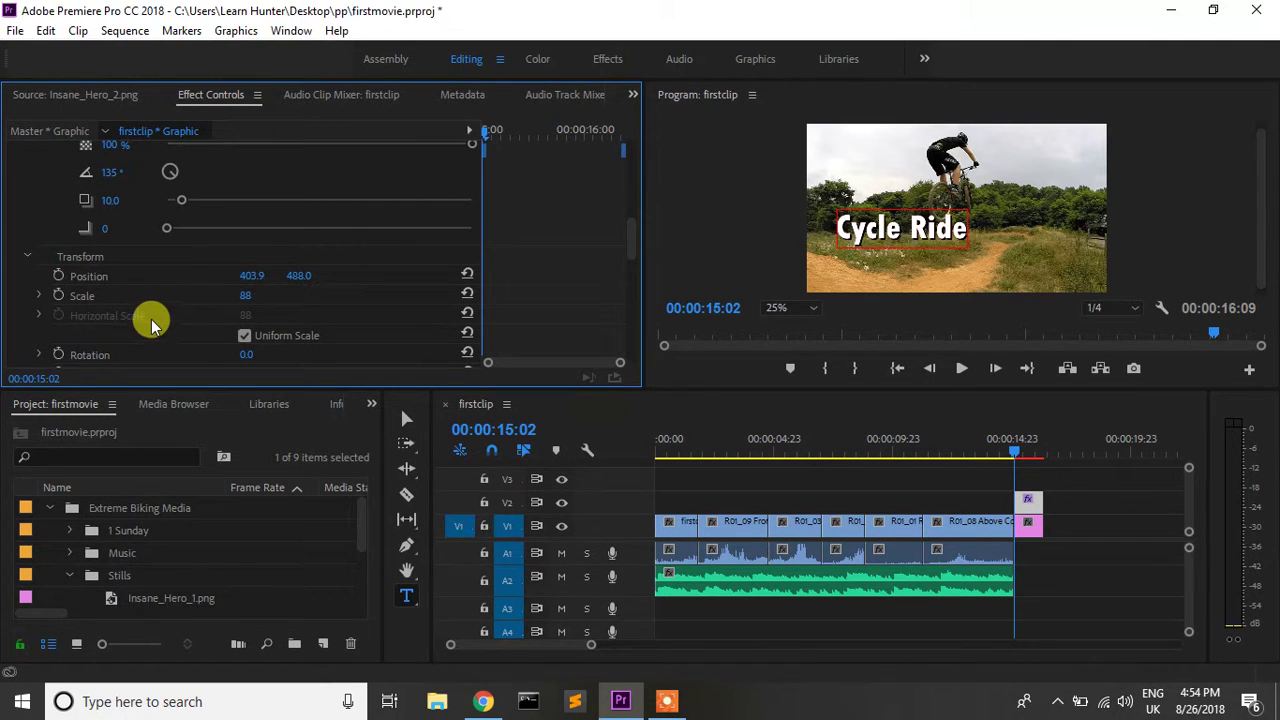
# Scroll through the Cycle Ride title's Text and Transform properties to review them
pyautogui.scroll(-1, 200, 295)
pyautogui.scroll(-1, 150, 303)
pyautogui.scroll(-2, 145, 303)
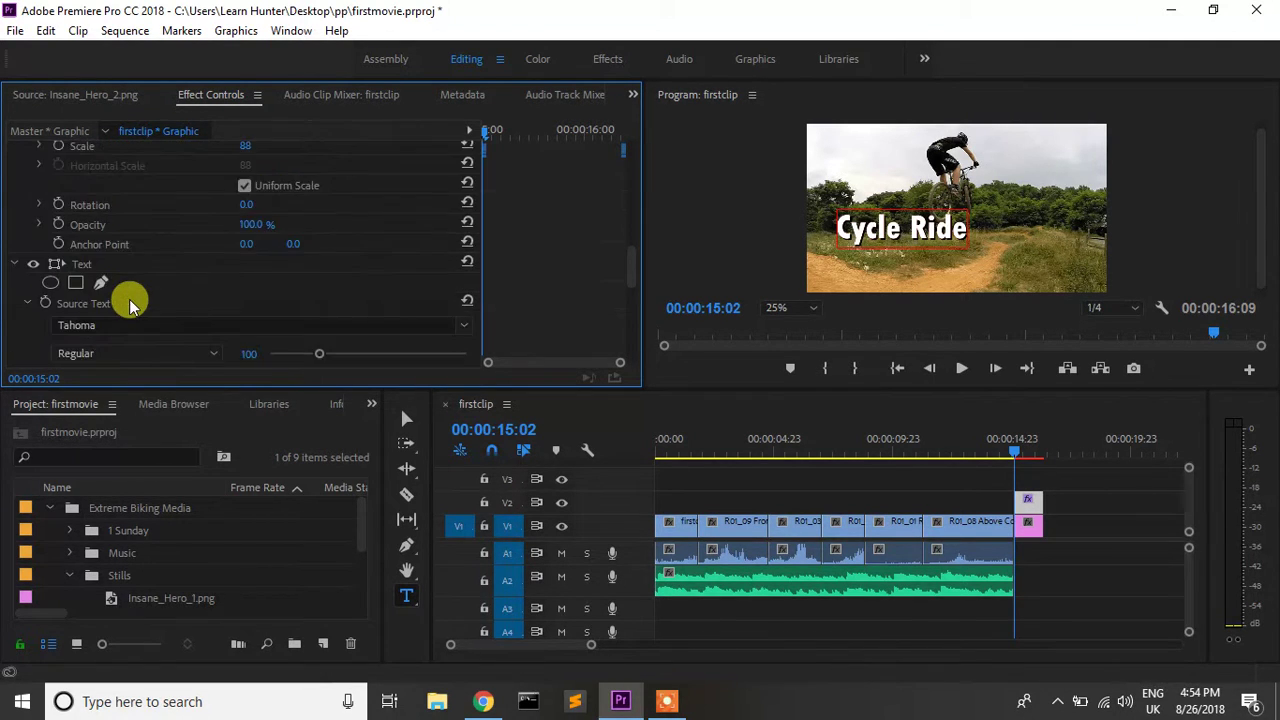
pyautogui.scroll(-1, 138, 304)
pyautogui.scroll(-2, 131, 300)
pyautogui.scroll(-1, 145, 302)
pyautogui.scroll(3, 150, 300)
pyautogui.scroll(3, 153, 303)
pyautogui.scroll(1, 155, 307)
pyautogui.scroll(3, 155, 306)
pyautogui.scroll(3, 156, 306)
pyautogui.scroll(1, 157, 305)
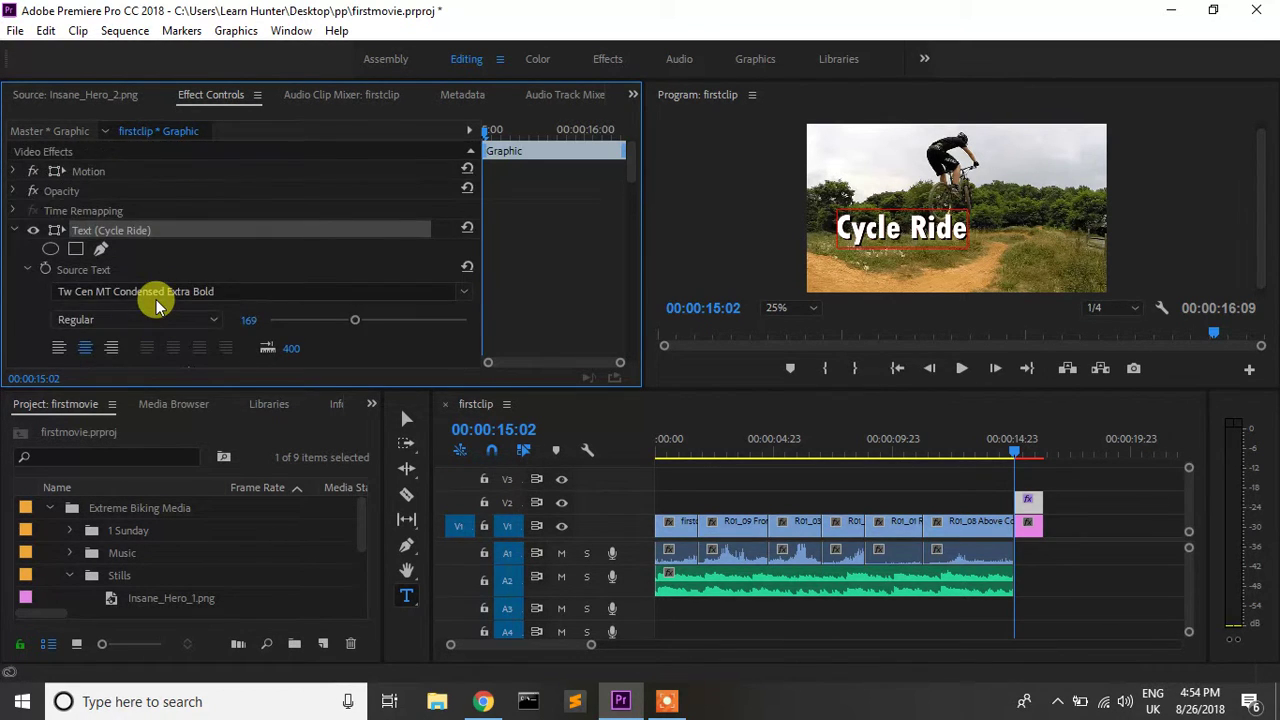
# Collapse and re-expand the text settings, then deselect the Cycle Ride clip in the Timeline
pyautogui.click(28, 268)
pyautogui.click(16, 232)
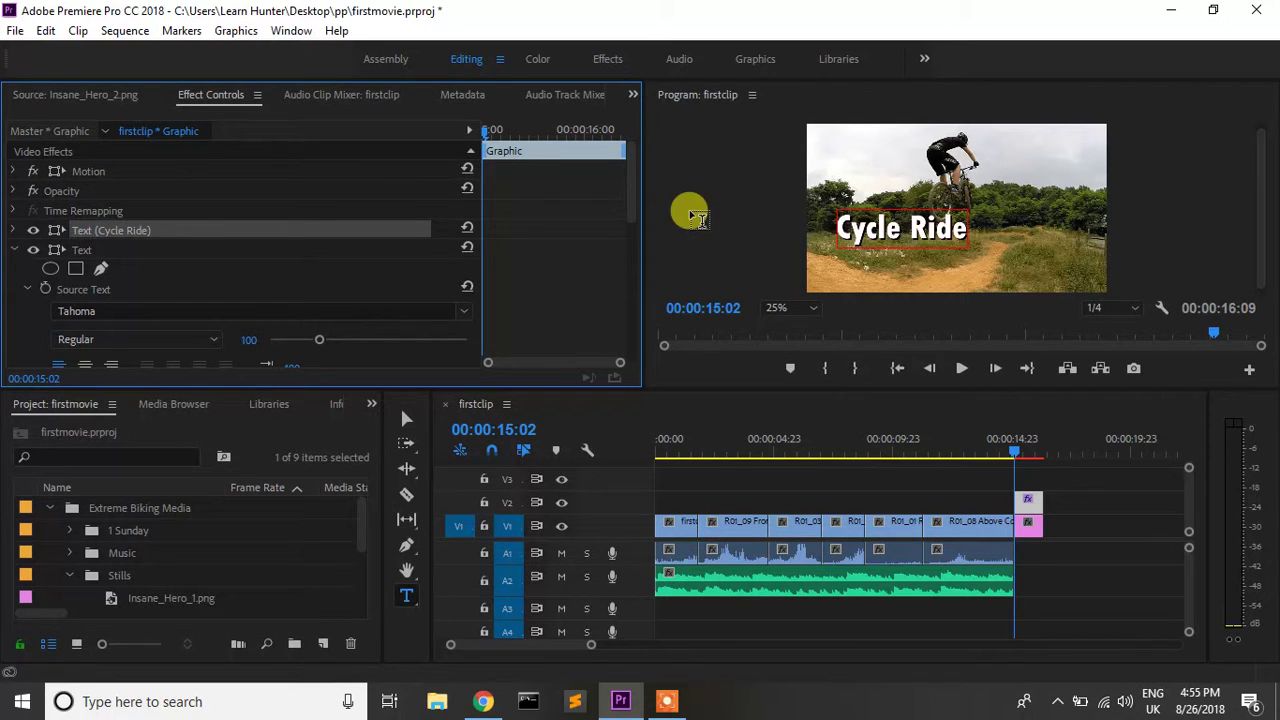
pyautogui.click(1030, 503)
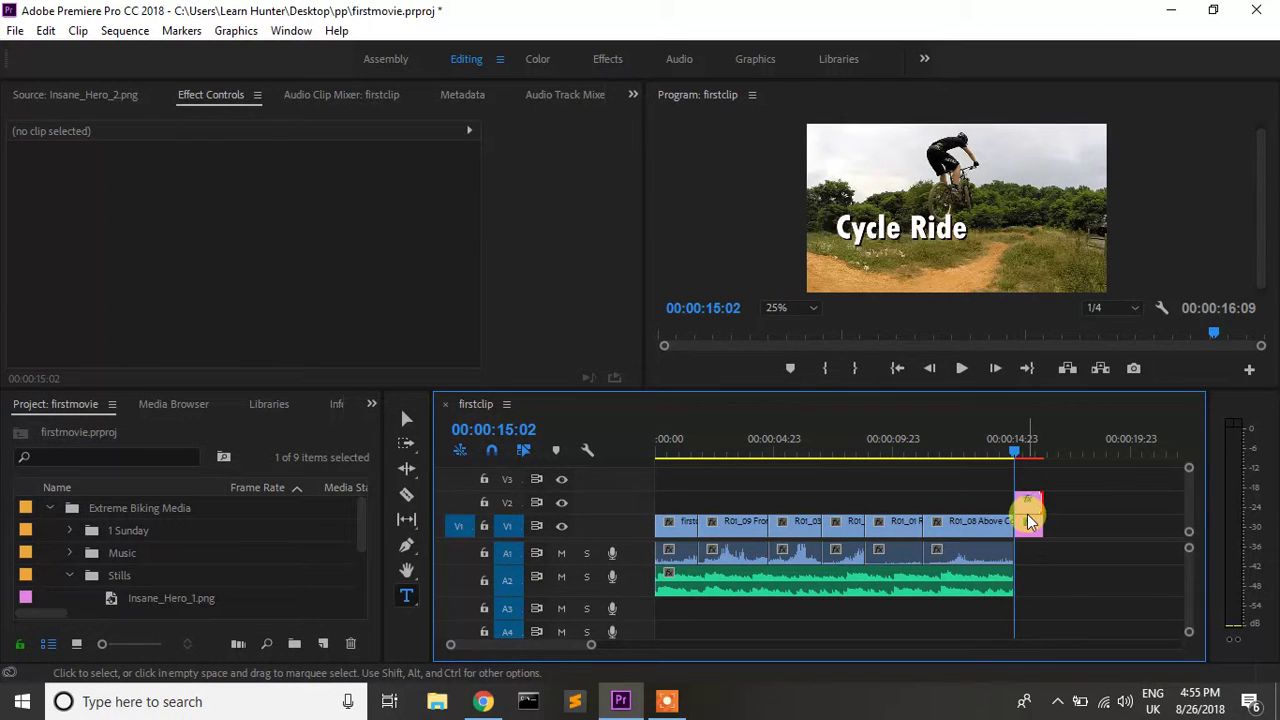
pyautogui.click(406, 595)
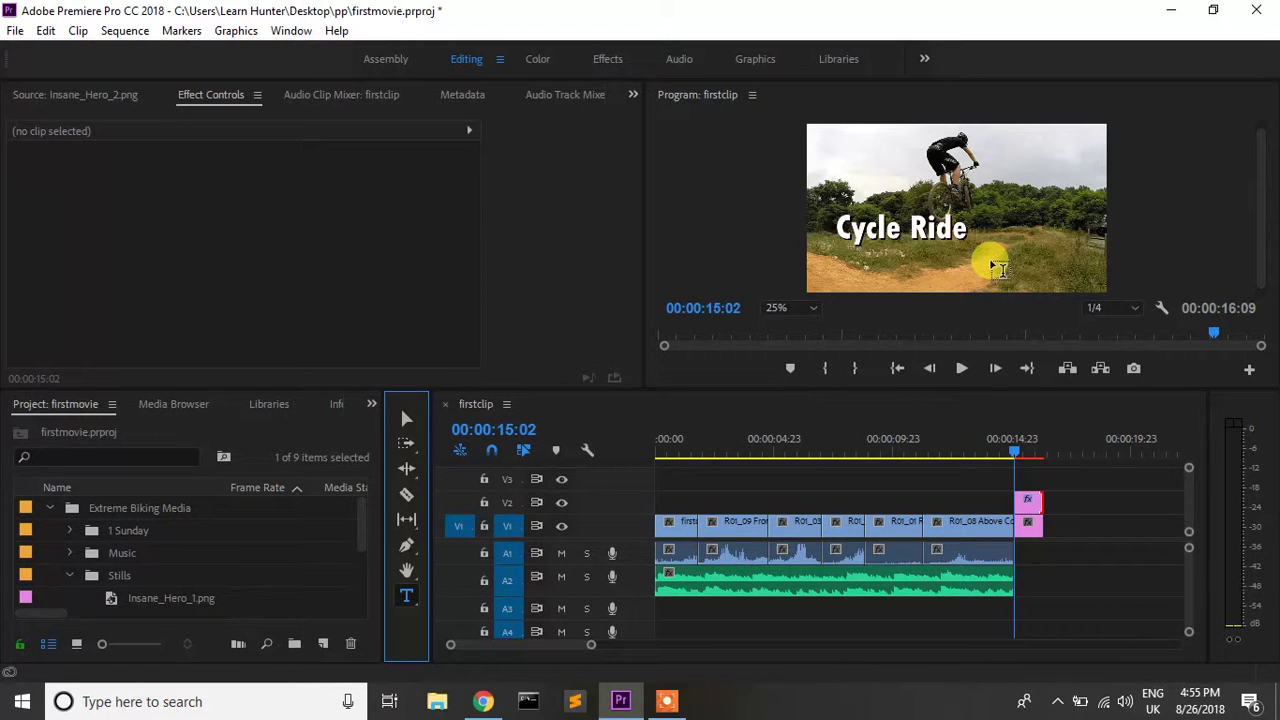
# Select the end still clip and place a new Type Tool text box in the Program monitor
pyautogui.click(406, 424)
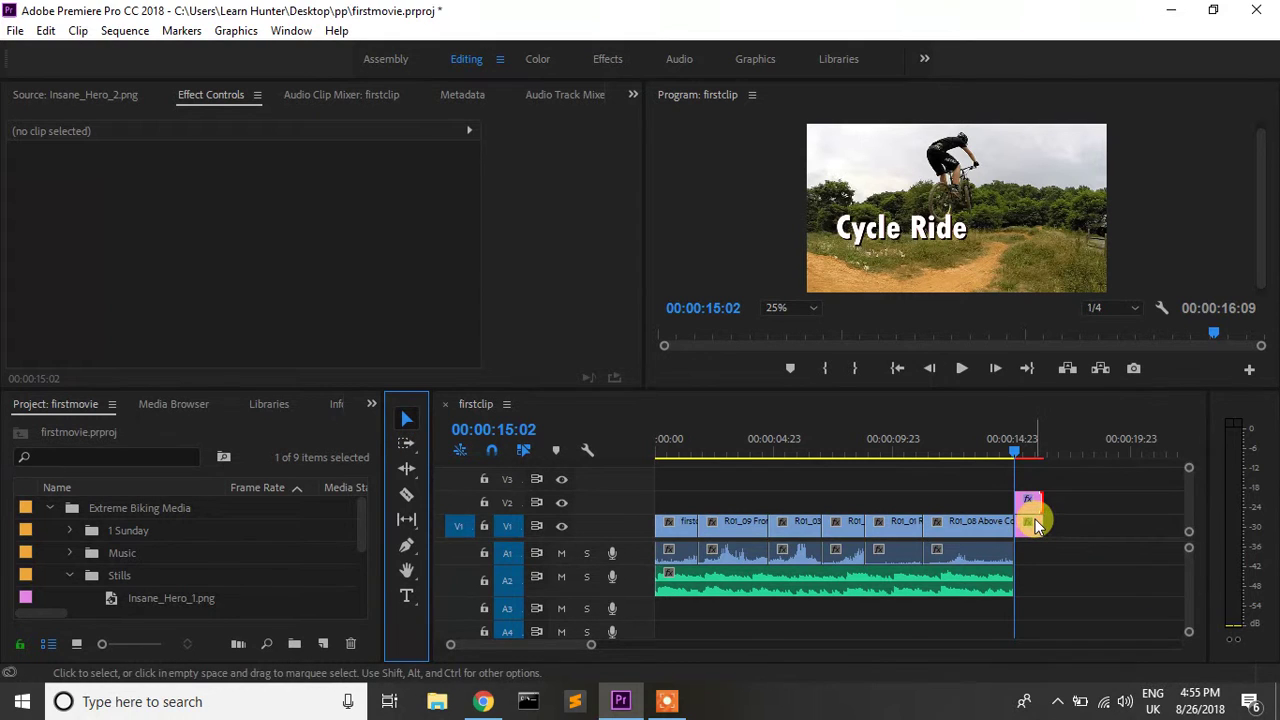
pyautogui.click(1030, 505)
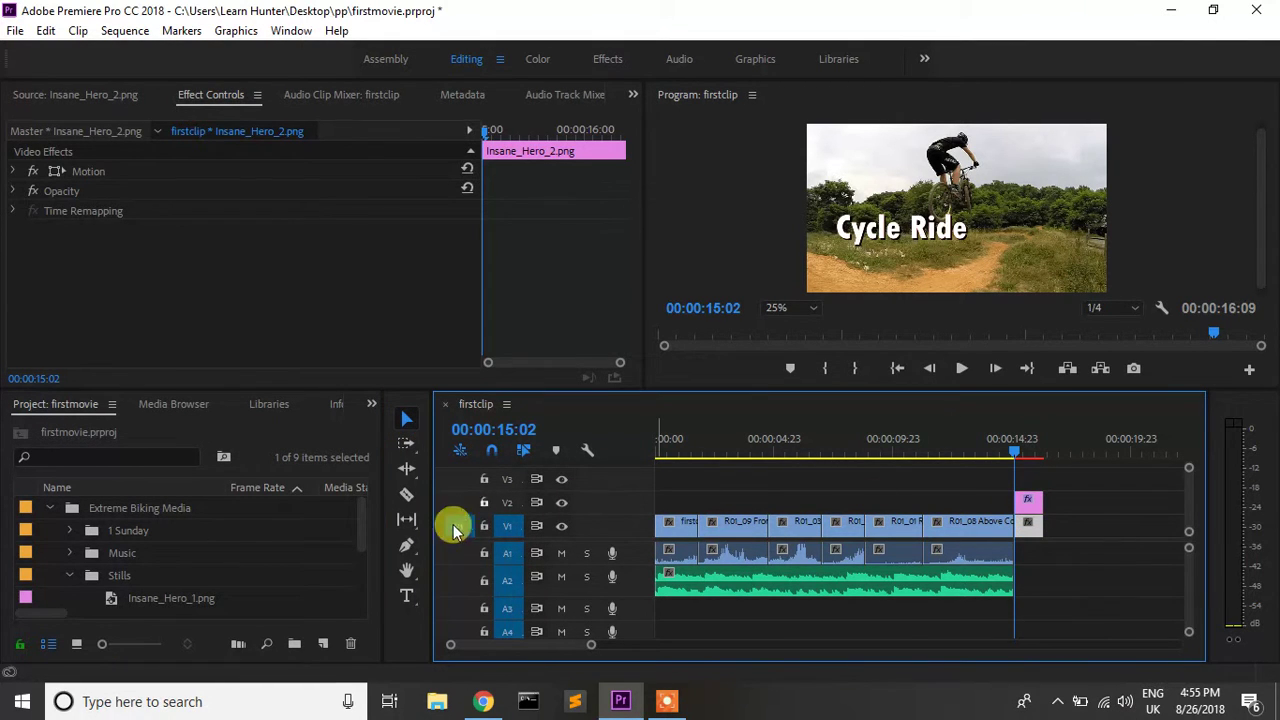
pyautogui.click(406, 596)
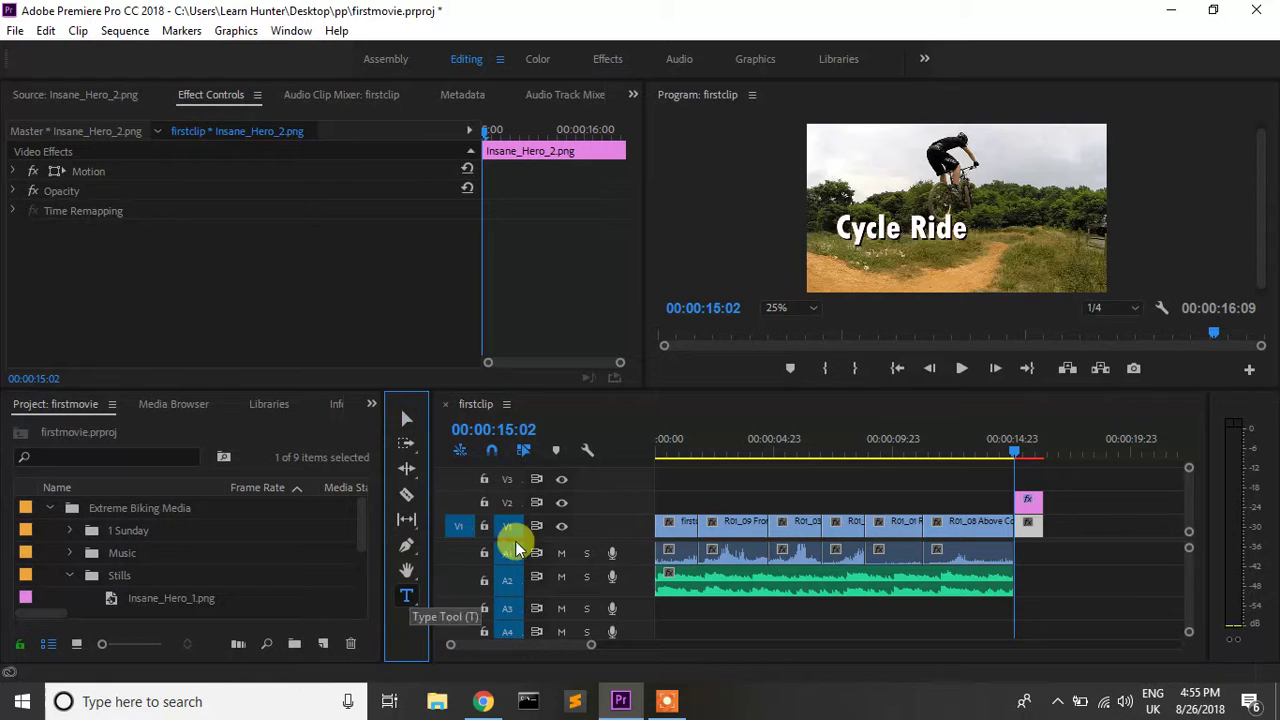
pyautogui.click(862, 262)
pyautogui.write('Learn Hunter')
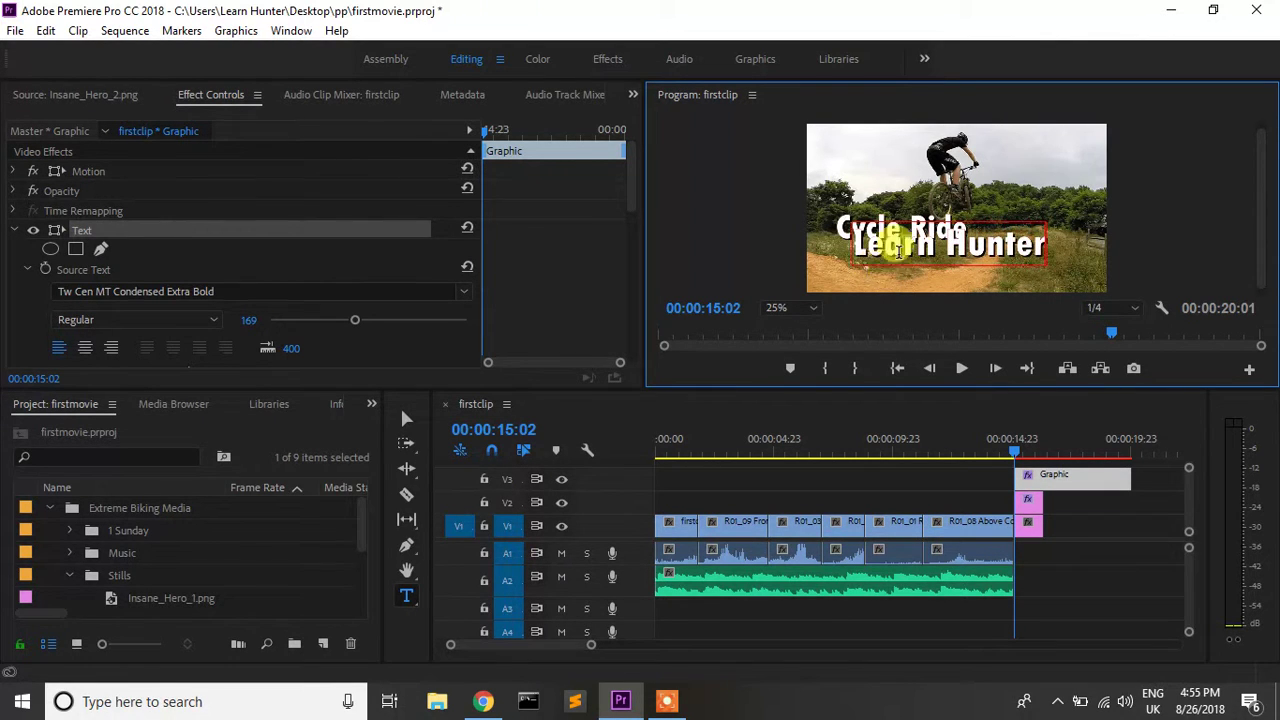
# Move Learn Hunter below Cycle Ride, scale it down, and trim its V3 clip to the still's end
pyautogui.click(407, 420)
pyautogui.moveTo(969, 262); pyautogui.dragTo(956, 279)
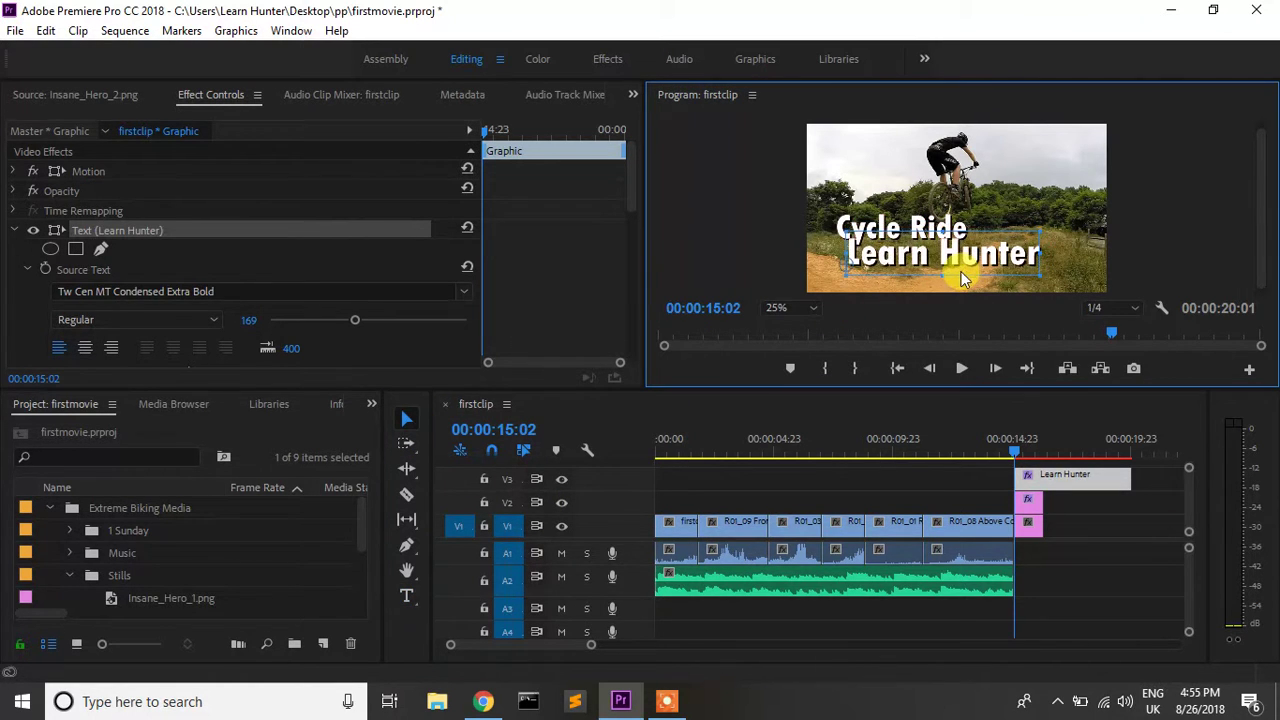
pyautogui.moveTo(1033, 286)
pyautogui.mouseDown()
pyautogui.moveTo(893, 280)
pyautogui.moveTo(880, 263)
pyautogui.mouseUp()
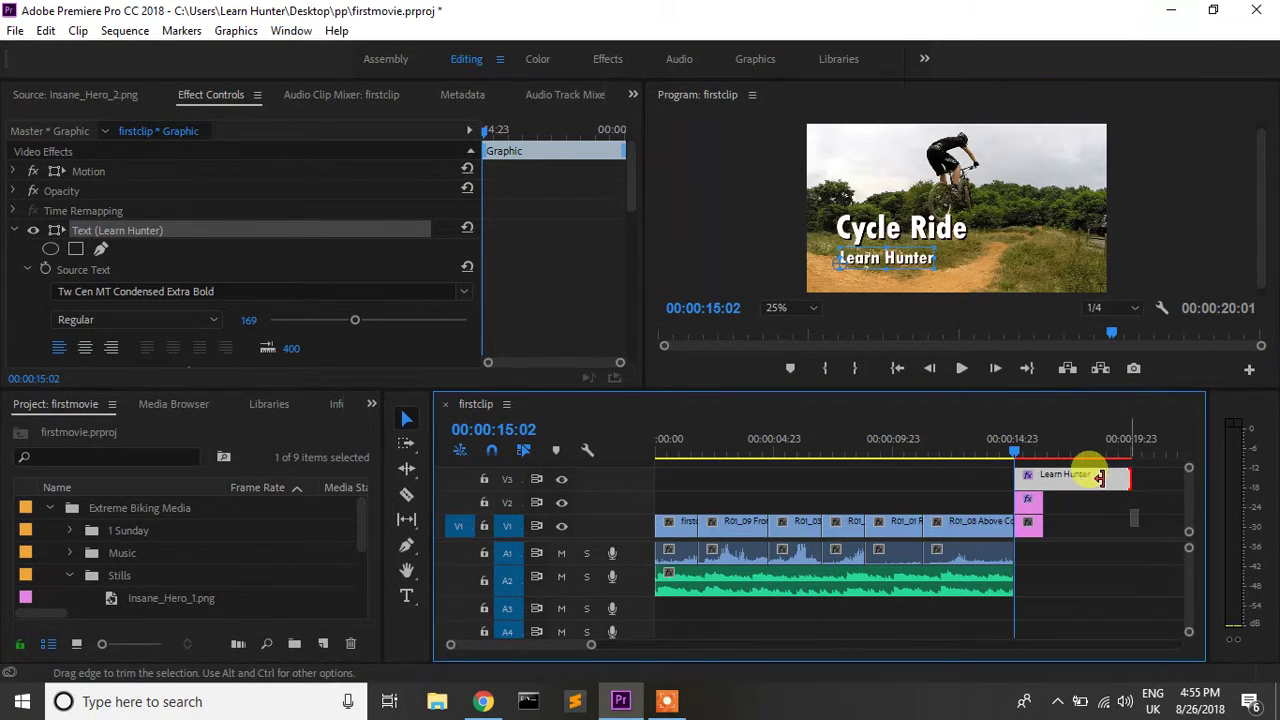
pyautogui.moveTo(1126, 478); pyautogui.dragTo(1051, 482)
pyautogui.click(880, 264)
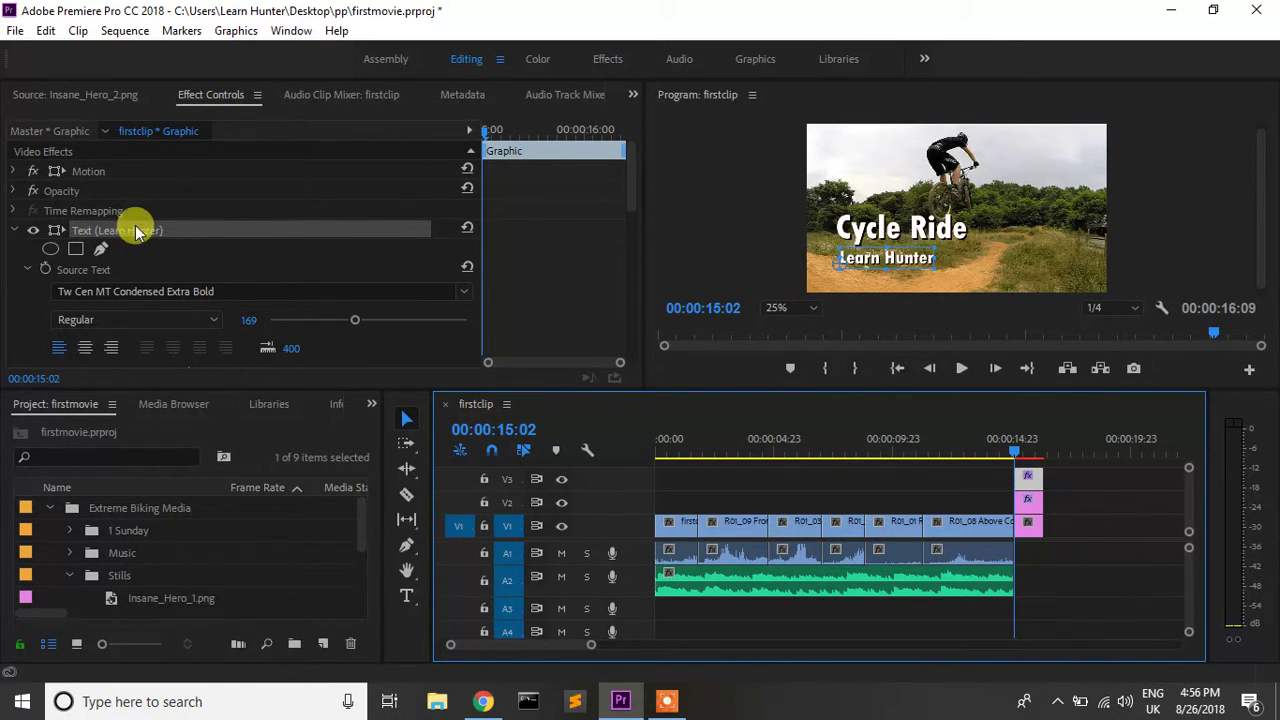
# Shrink Learn Hunter slightly and remove its outline, keeping its shadow and fill
pyautogui.moveTo(346, 320); pyautogui.dragTo(352, 324)
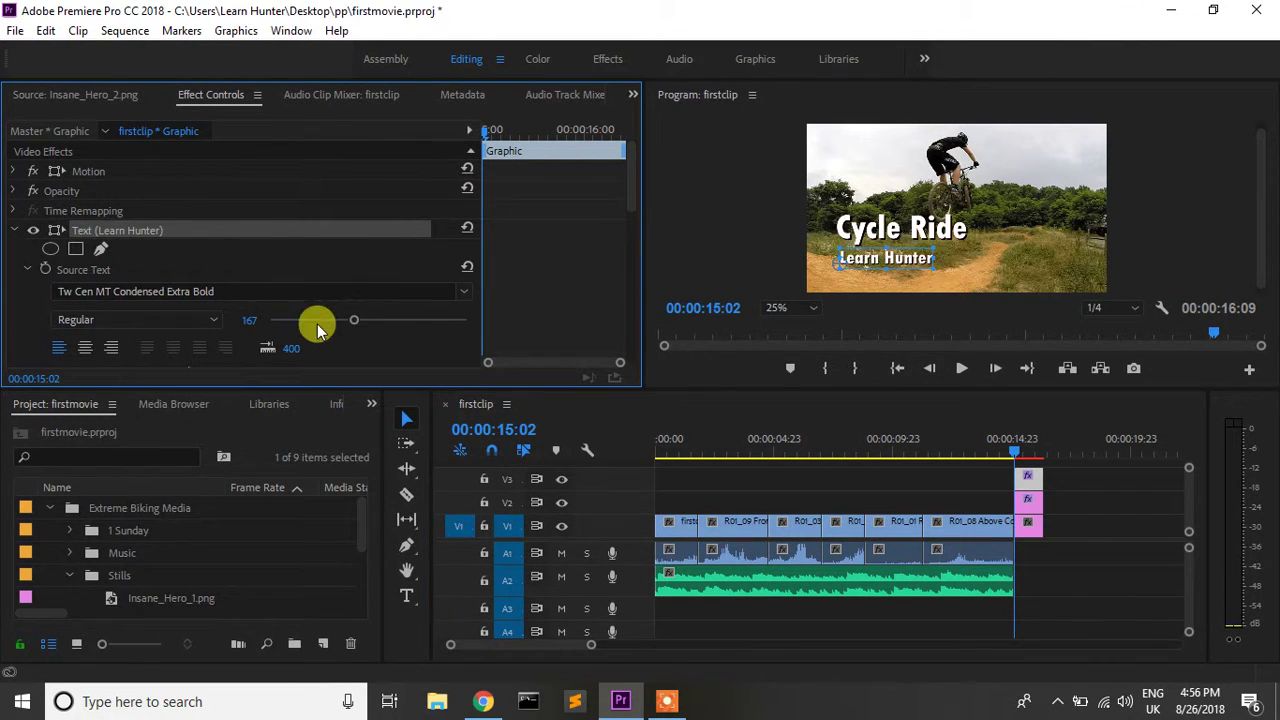
pyautogui.scroll(-1, 45, 277)
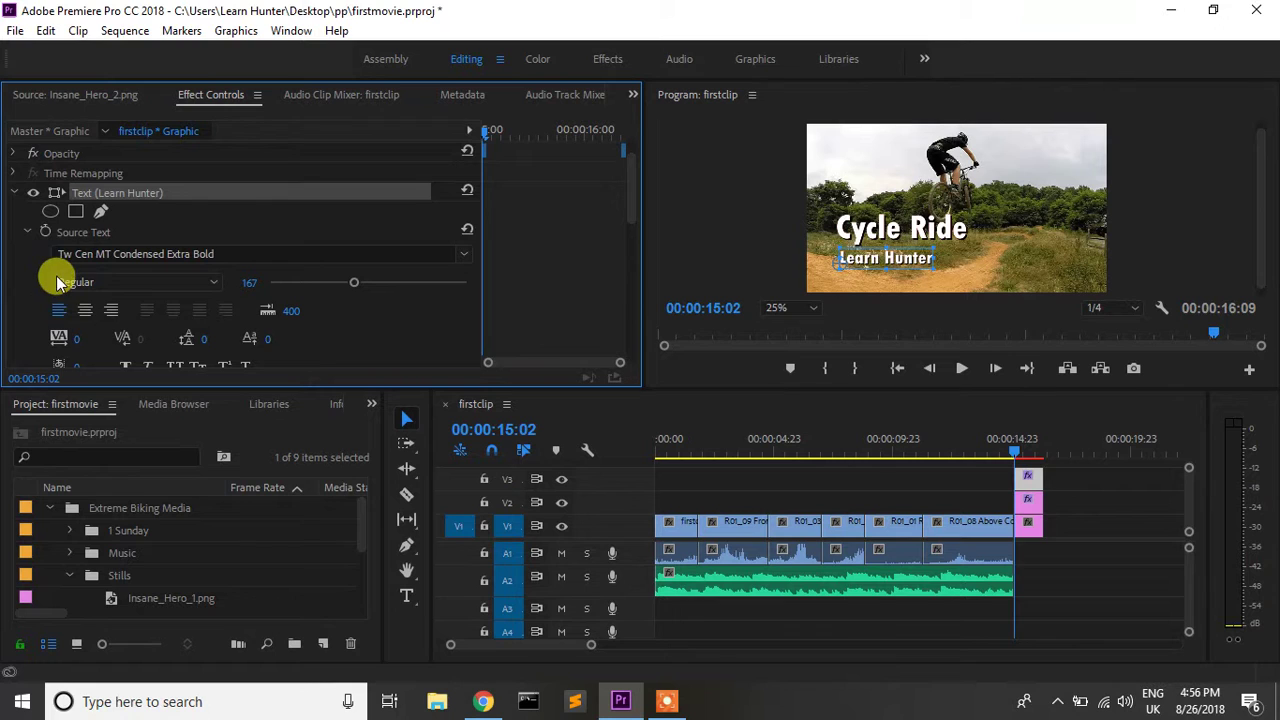
pyautogui.scroll(-3, 34, 282)
pyautogui.scroll(-1, 34, 282)
pyautogui.click(57, 276)
pyautogui.click(57, 303)
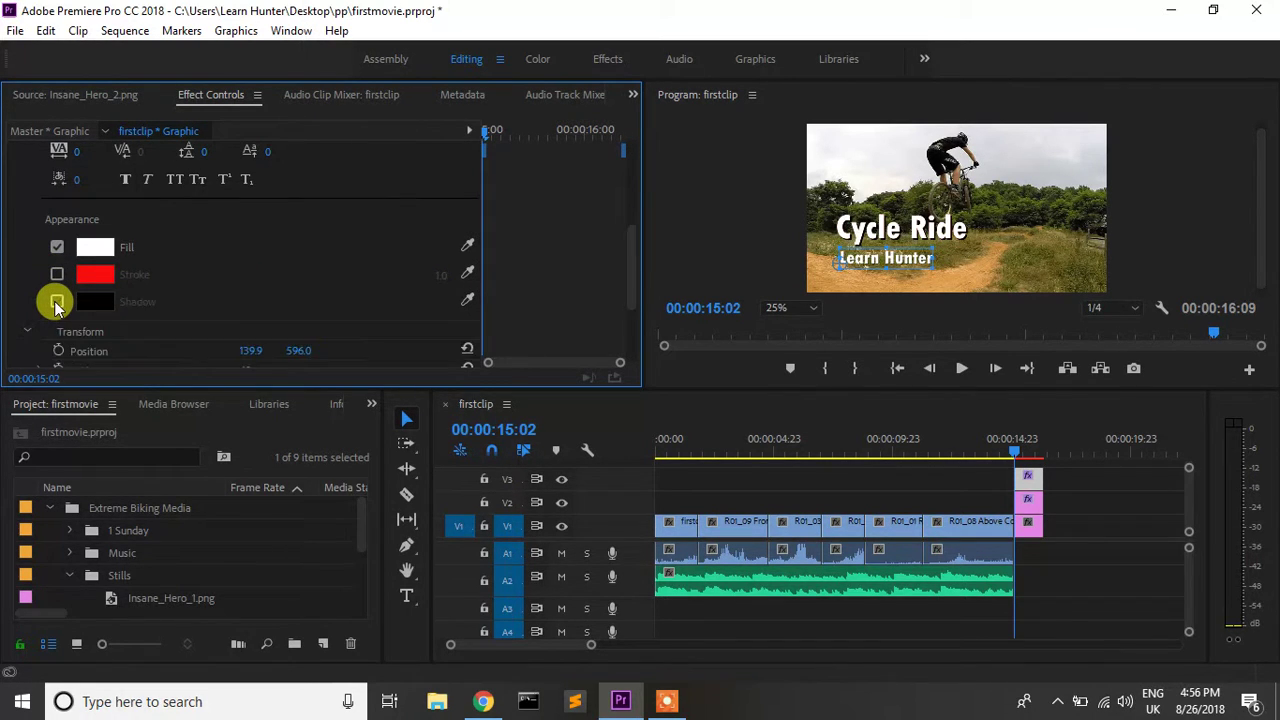
pyautogui.click(57, 302)
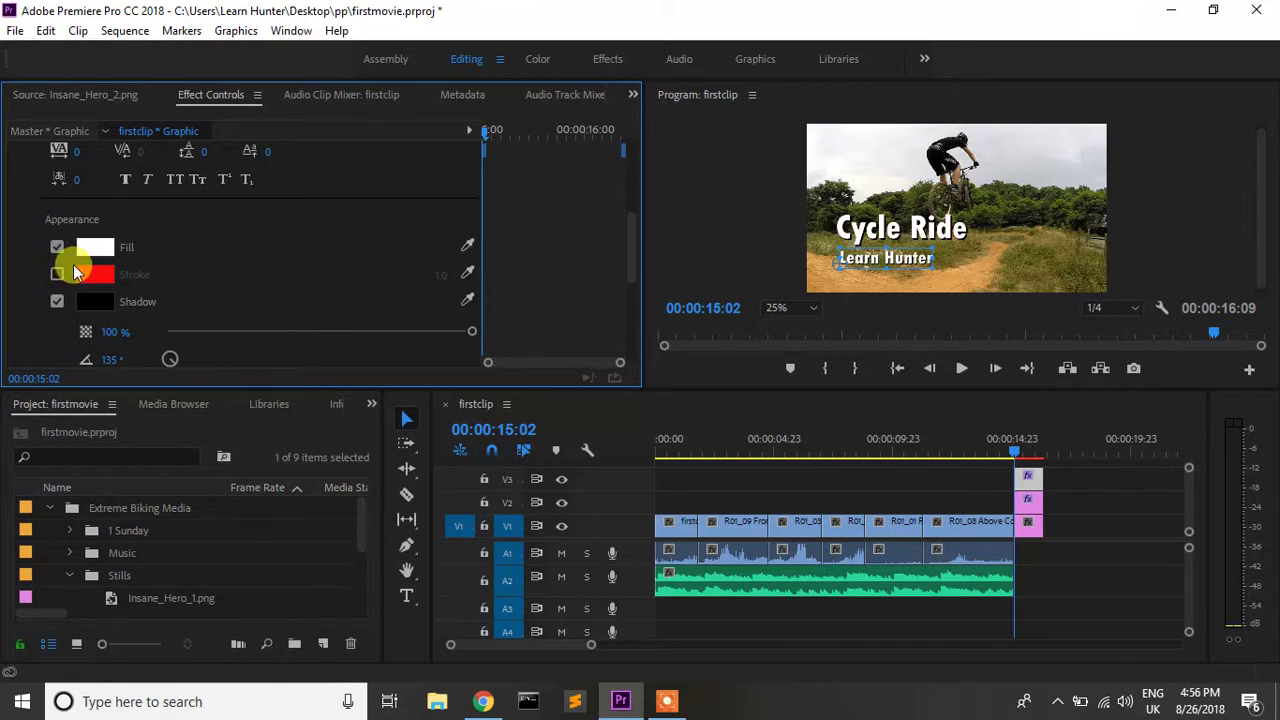
pyautogui.click(57, 247)
pyautogui.click(58, 247)
pyautogui.click(58, 247)
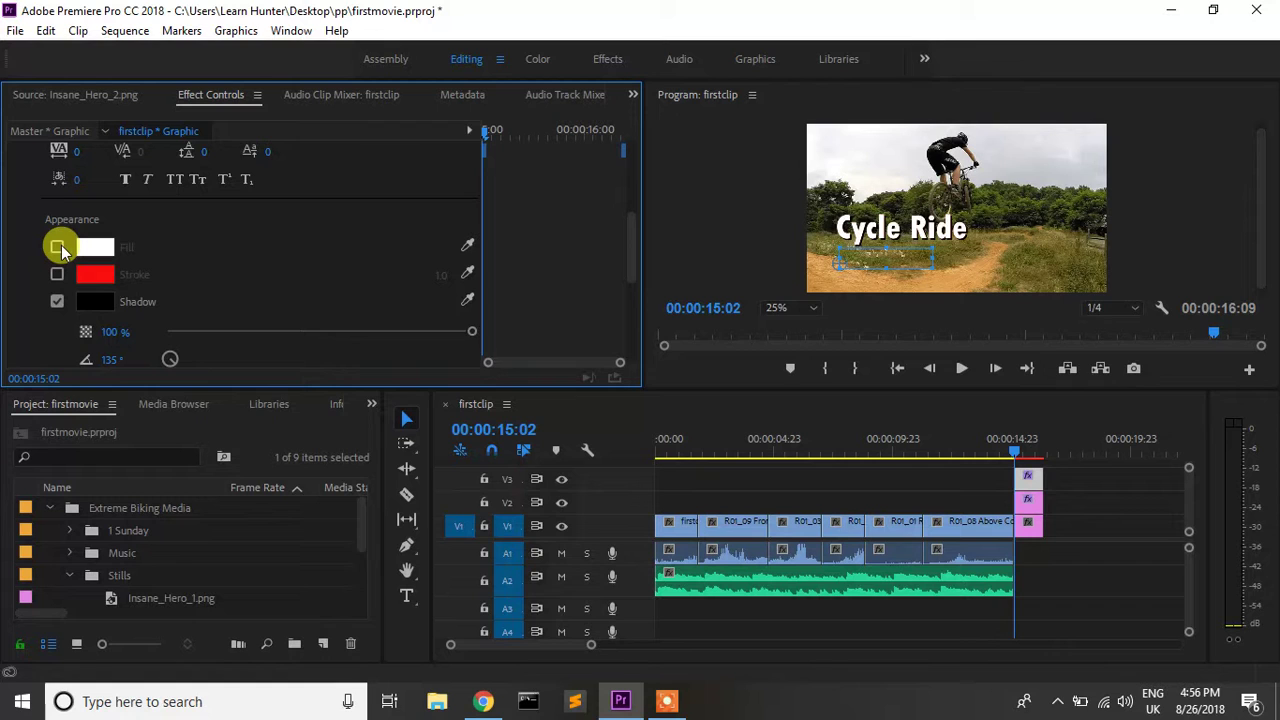
pyautogui.click(57, 247)
# Set the Learn Hunter font family to Viner Hand ITC
pyautogui.scroll(-1, 242, 272)
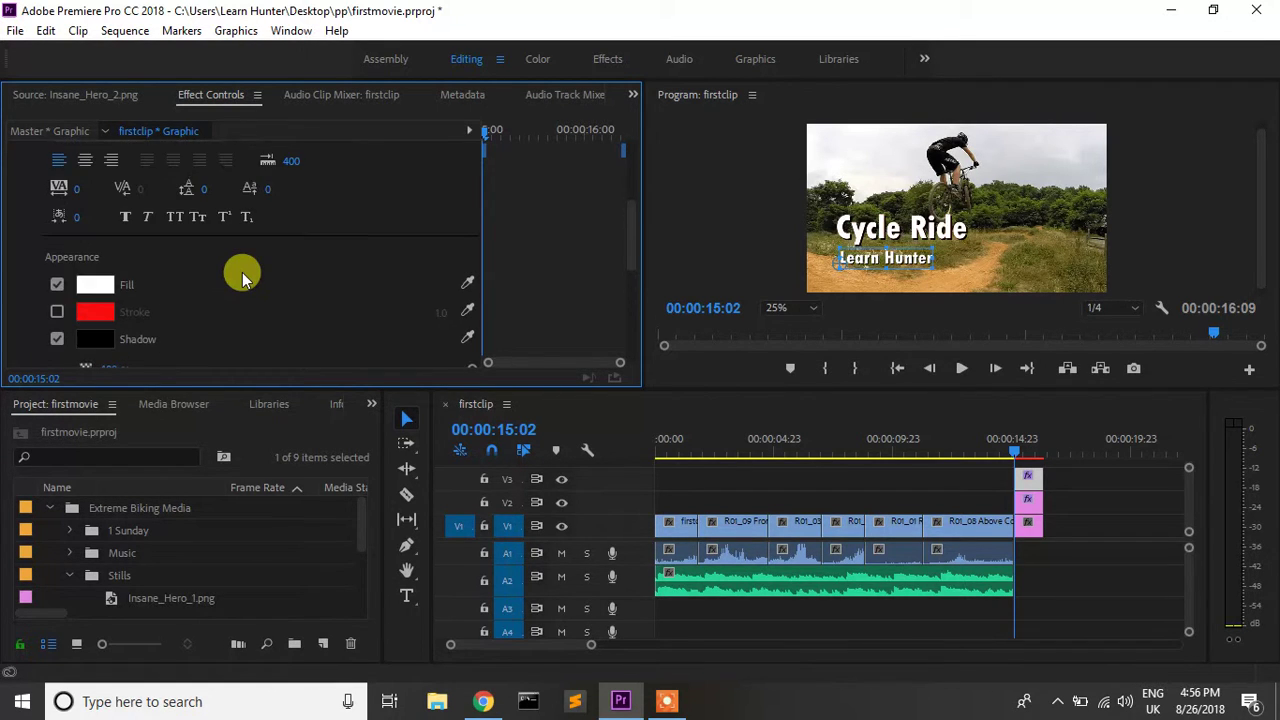
pyautogui.scroll(-2, 242, 272)
pyautogui.scroll(-2, 242, 274)
pyautogui.scroll(-2, 242, 274)
pyautogui.scroll(-1, 242, 274)
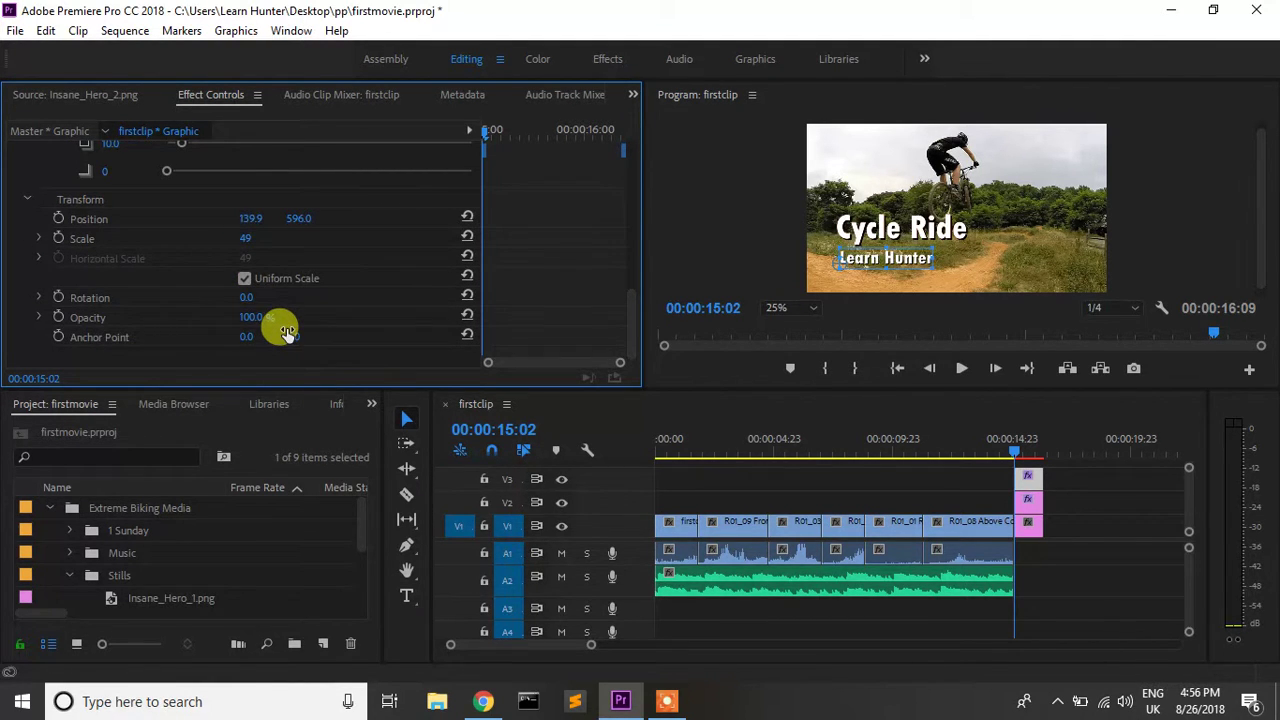
pyautogui.scroll(1, 287, 331)
pyautogui.scroll(2, 287, 330)
pyautogui.scroll(1, 287, 330)
pyautogui.scroll(2, 287, 333)
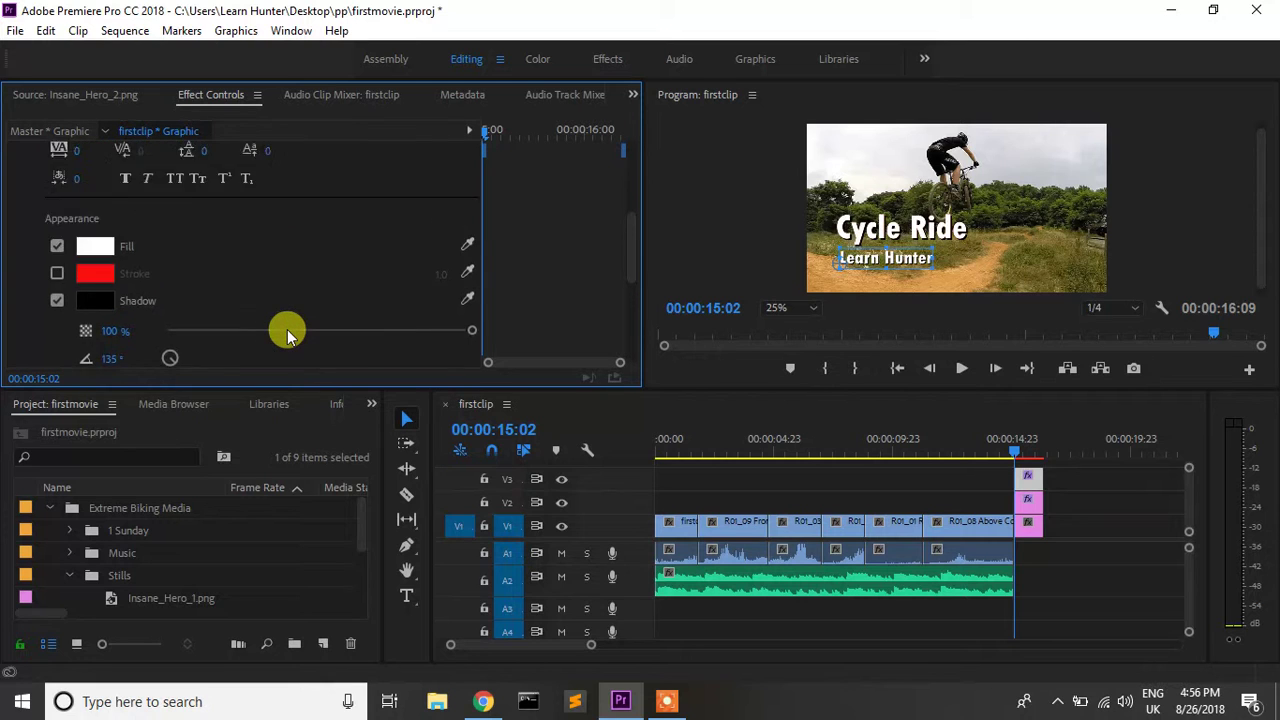
pyautogui.scroll(2, 287, 333)
pyautogui.scroll(1, 287, 333)
pyautogui.click(213, 225)
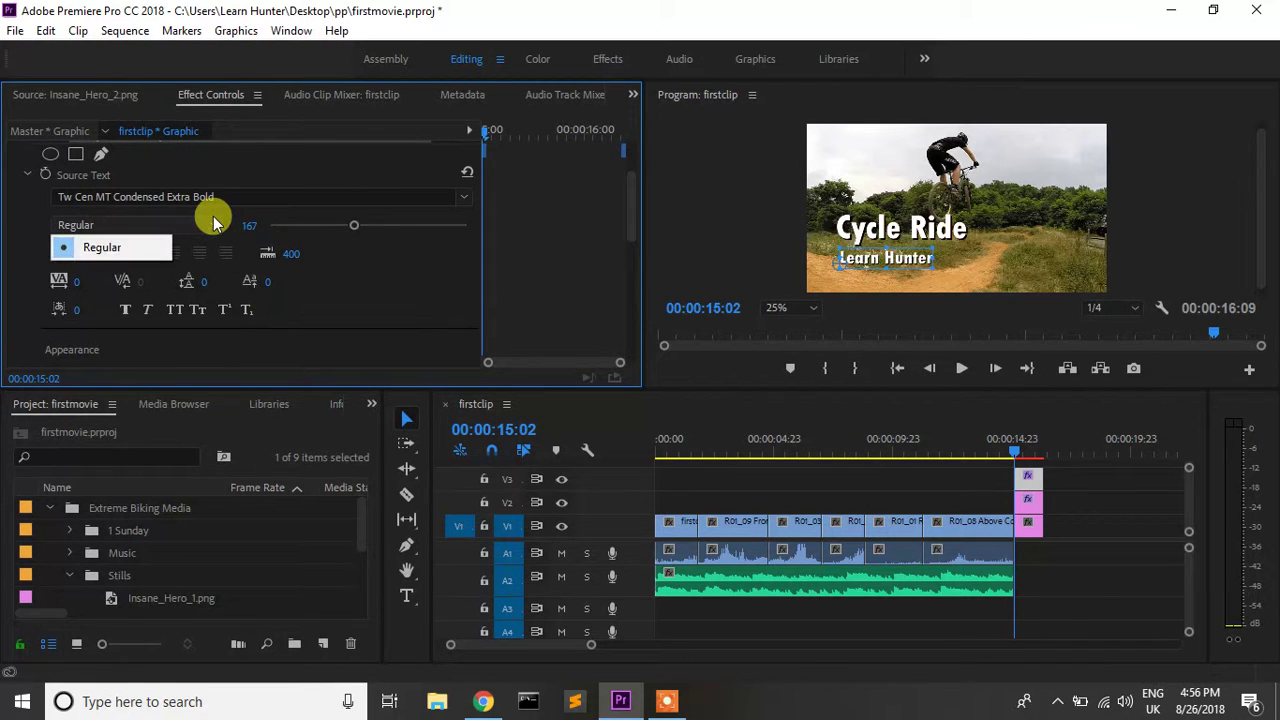
pyautogui.click(266, 196)
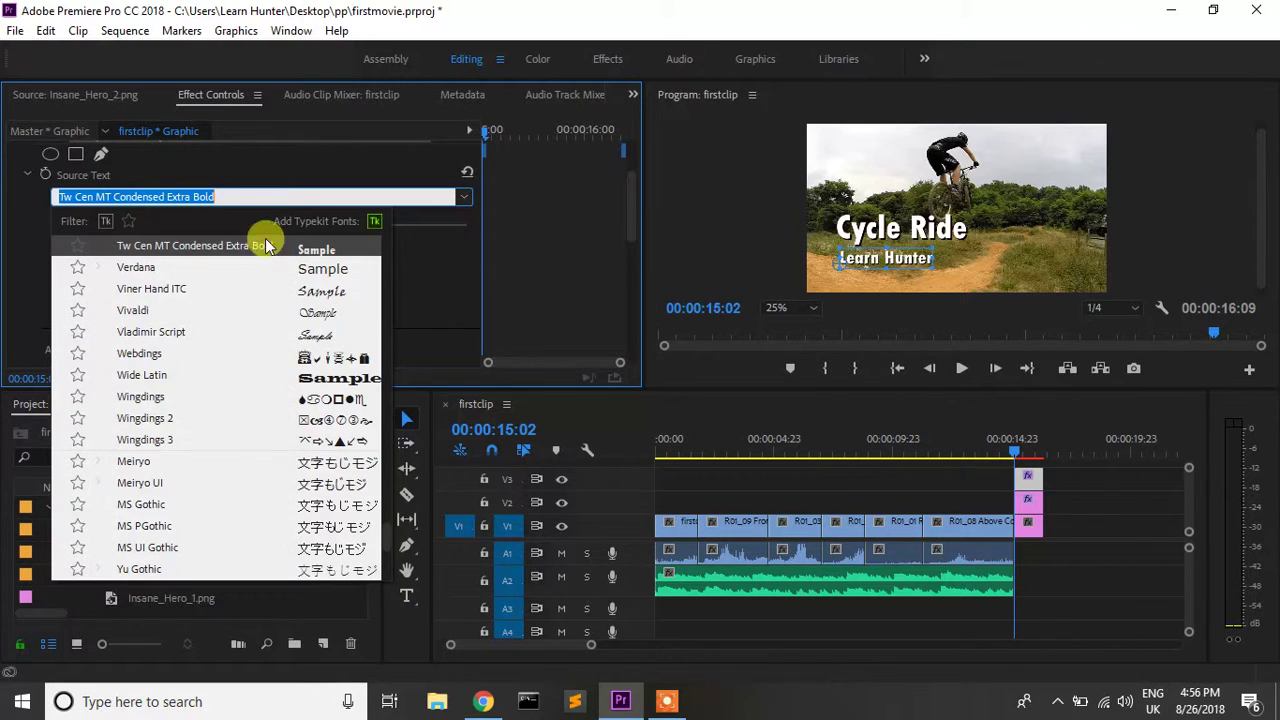
pyautogui.scroll(1, 300, 375)
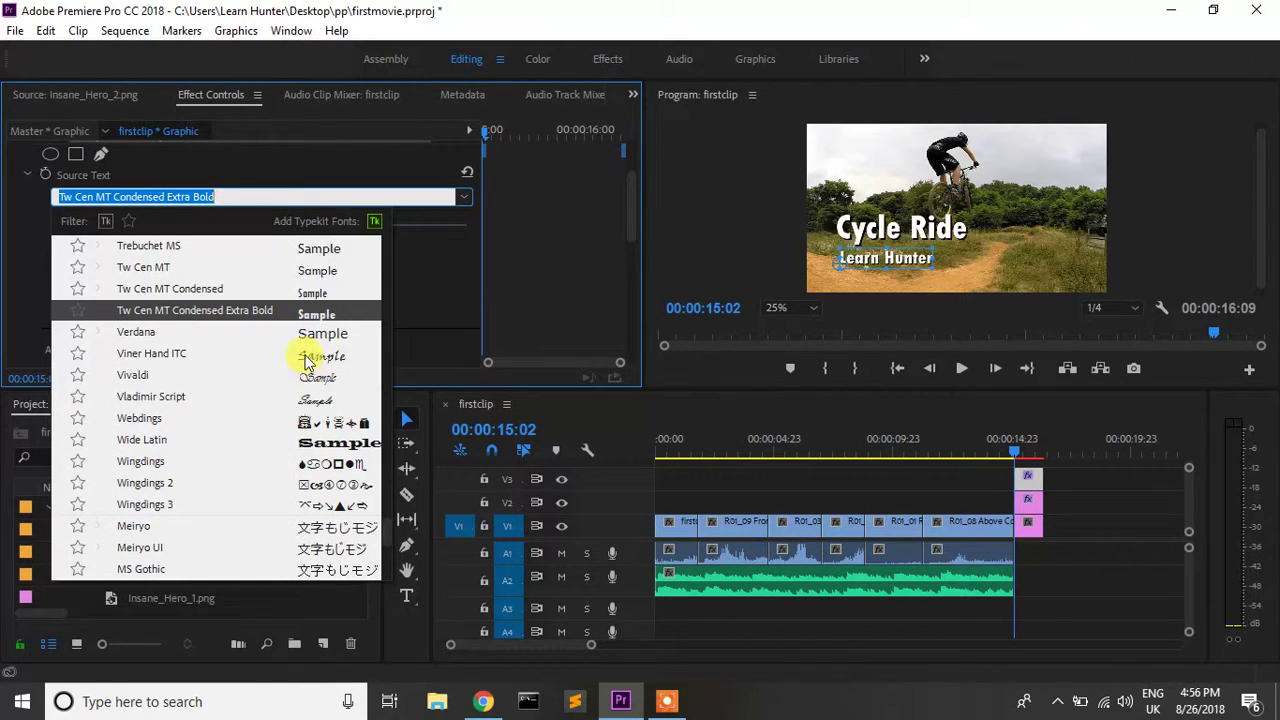
pyautogui.click(305, 357)
pyautogui.click(383, 309)
pyautogui.scroll(-2, 210, 320)
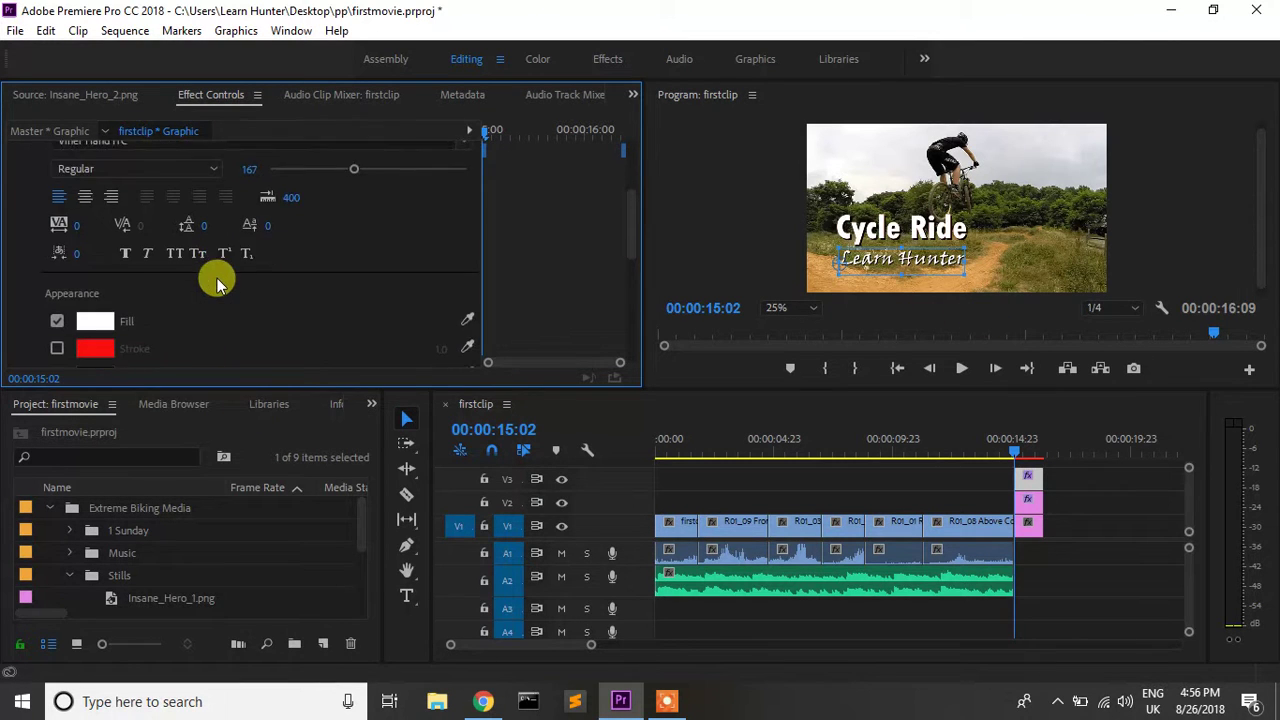
# Try near-black and then light pink fill colours on the Learn Hunter subtitle
pyautogui.click(105, 286)
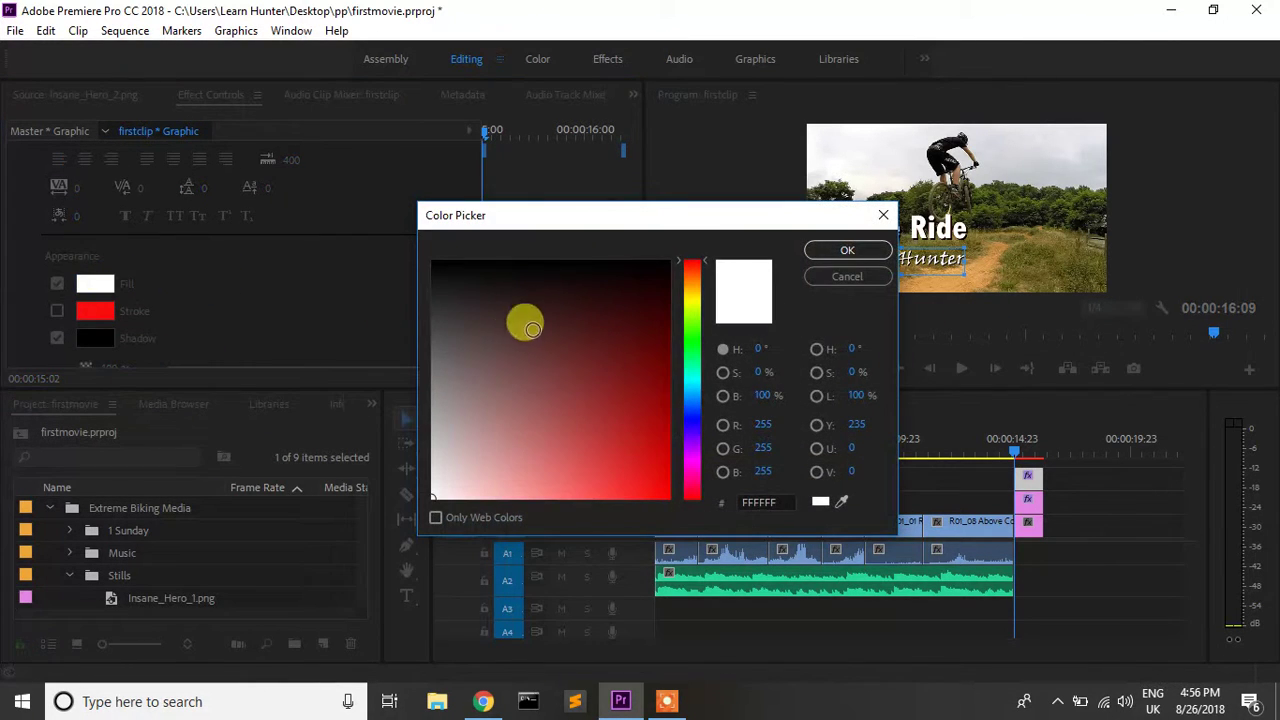
pyautogui.click(441, 273)
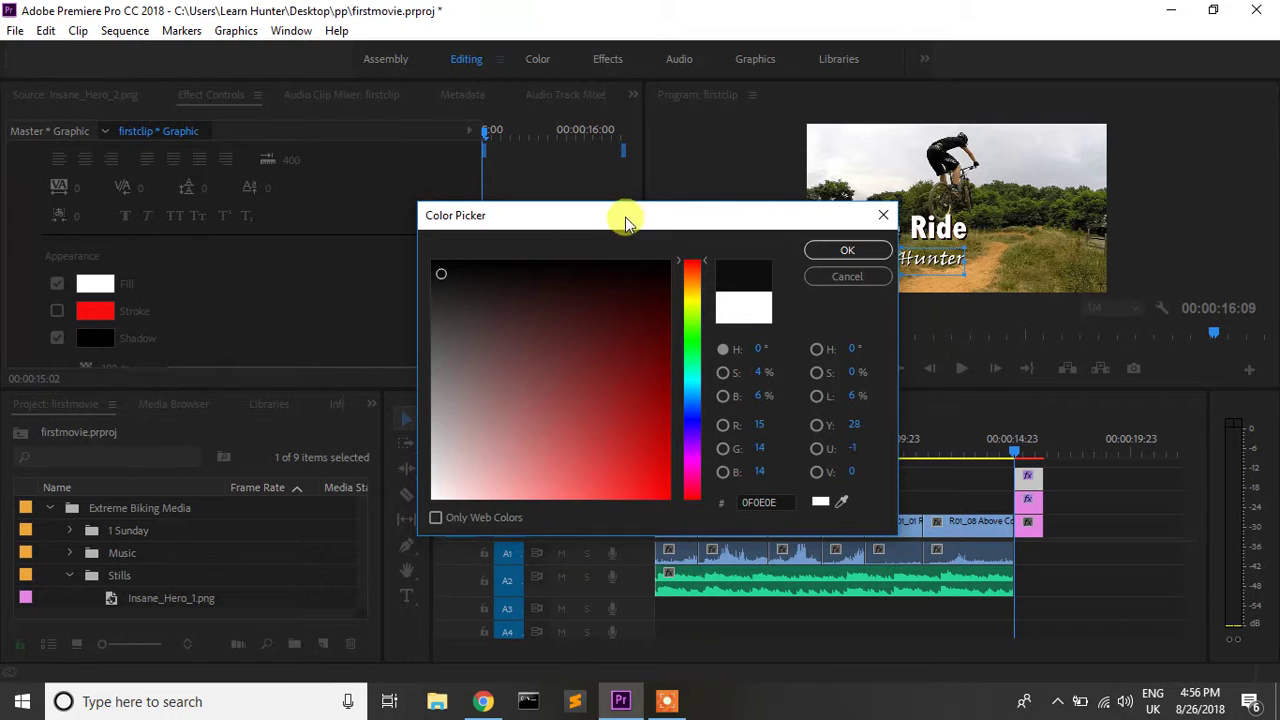
pyautogui.moveTo(620, 215); pyautogui.dragTo(525, 215)
pyautogui.click(729, 251)
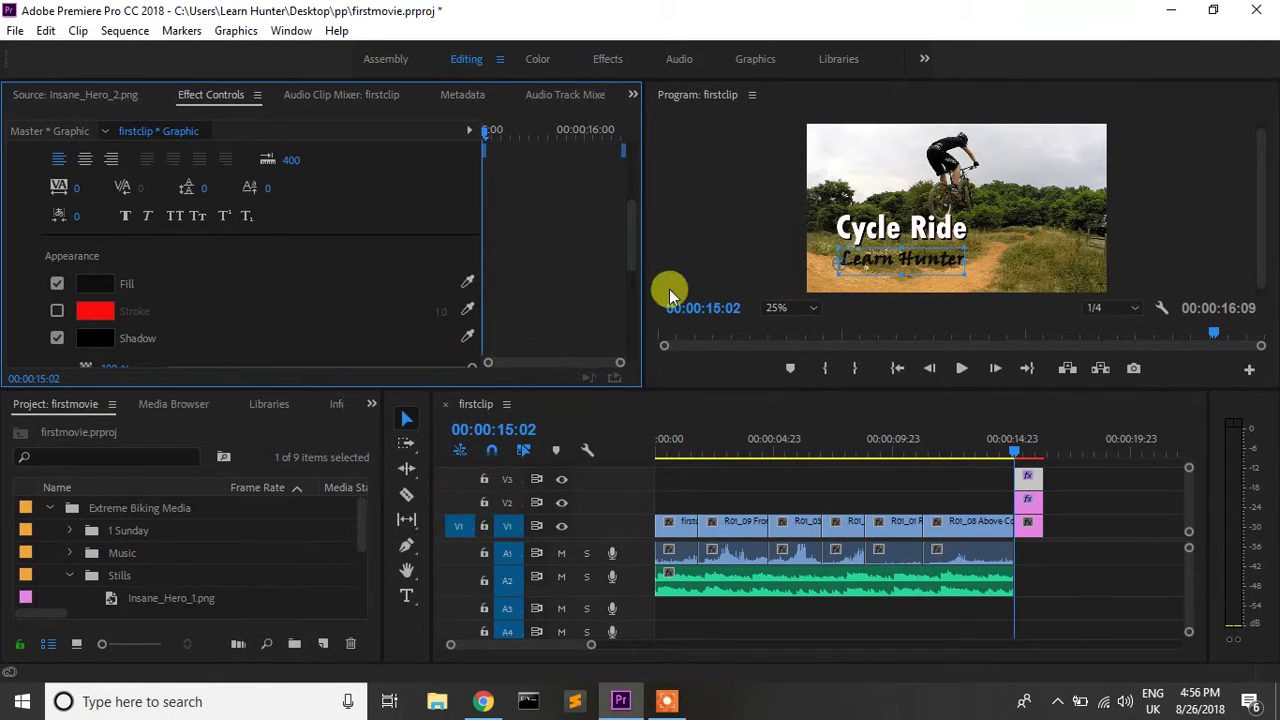
pyautogui.click(102, 288)
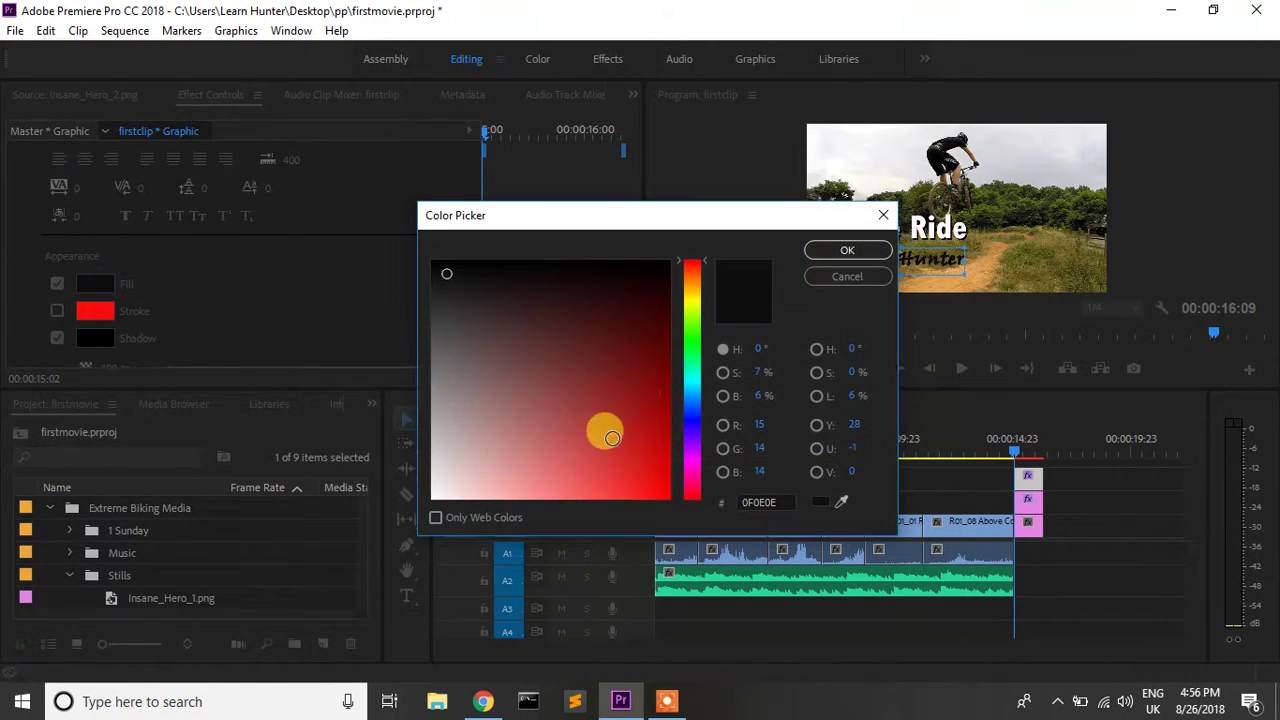
pyautogui.click(484, 456)
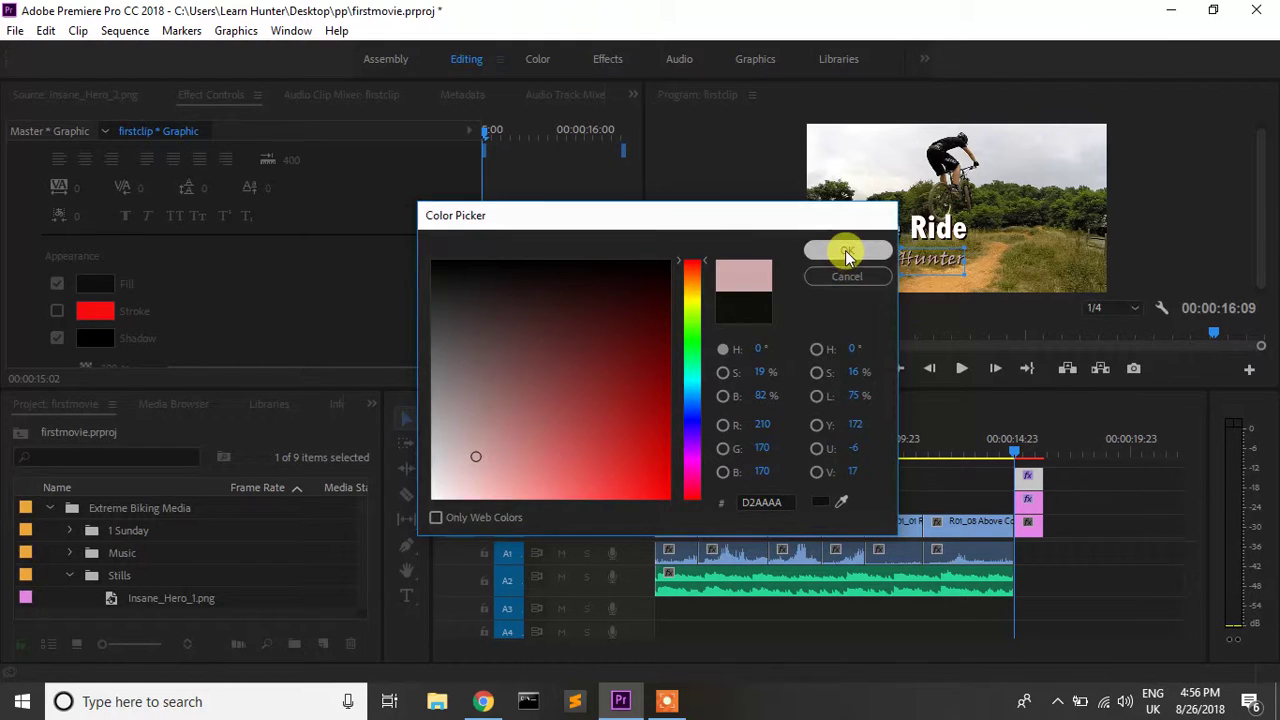
pyautogui.click(845, 250)
# Change the Learn Hunter fill to dark green
pyautogui.click(98, 284)
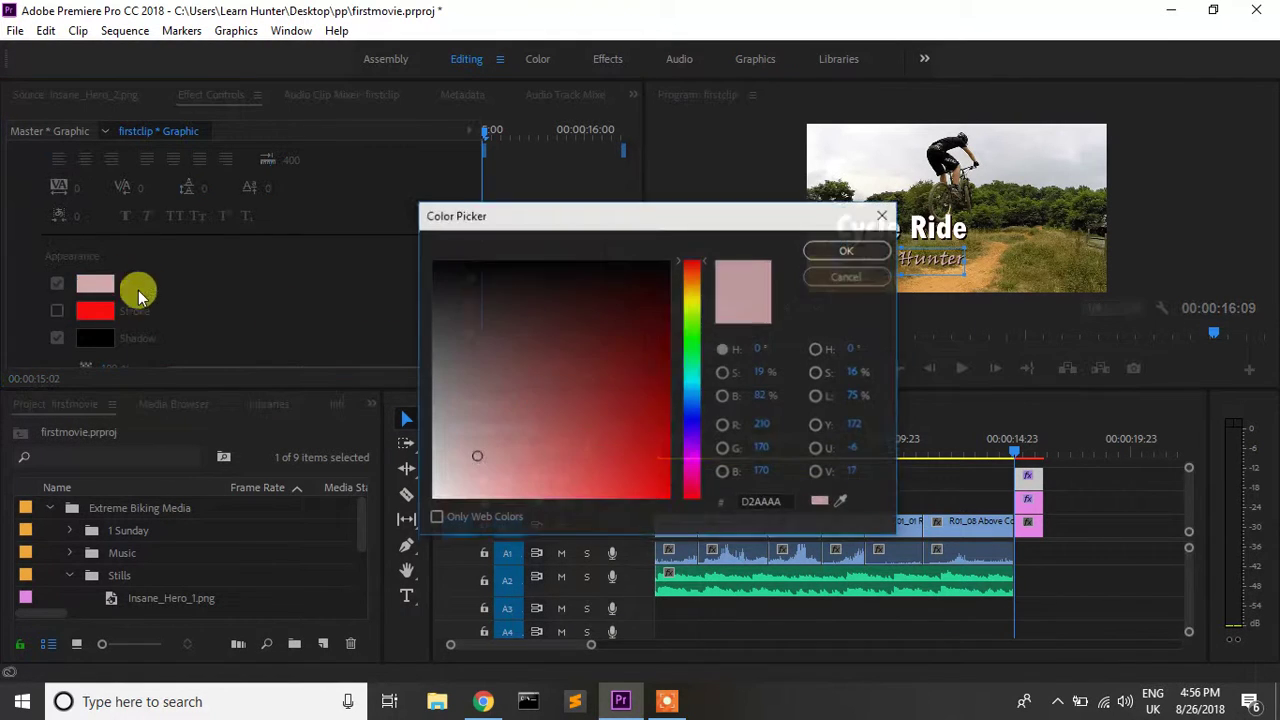
pyautogui.click(692, 355)
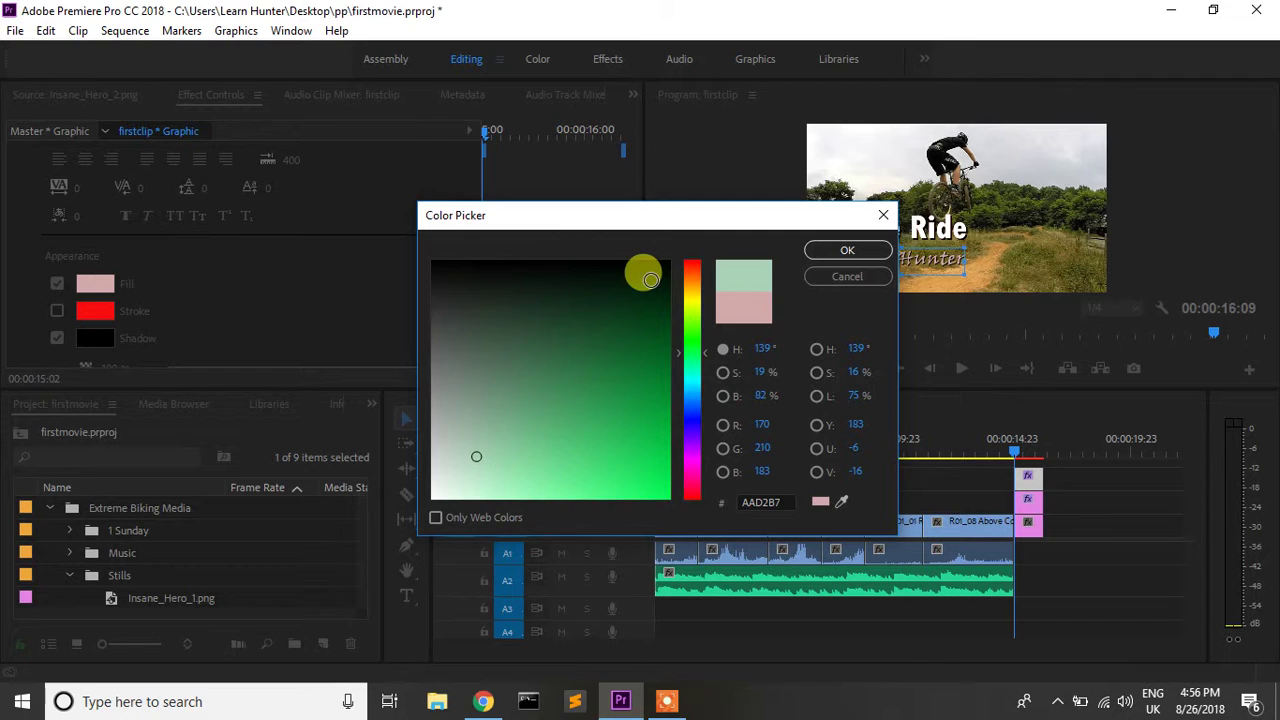
pyautogui.click(657, 298)
pyautogui.click(824, 260)
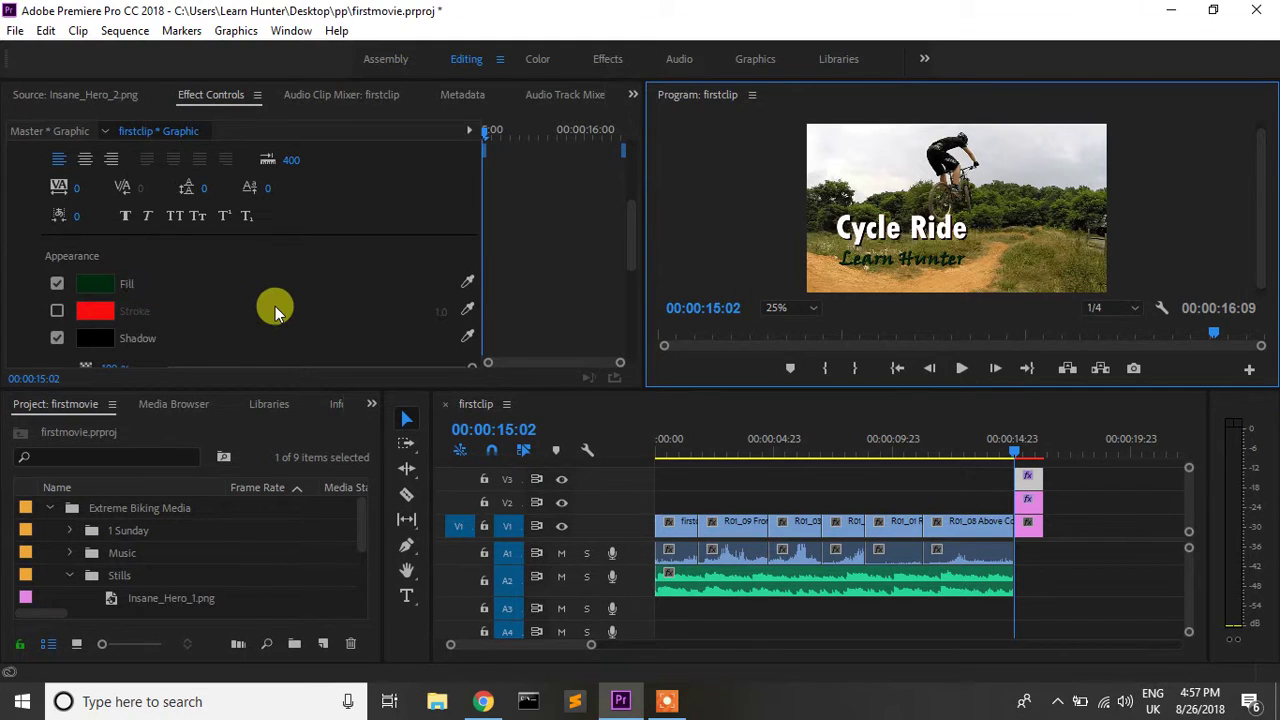
pyautogui.scroll(2, 275, 306)
pyautogui.scroll(1, 275, 306)
pyautogui.scroll(2, 275, 306)
pyautogui.scroll(2, 275, 306)
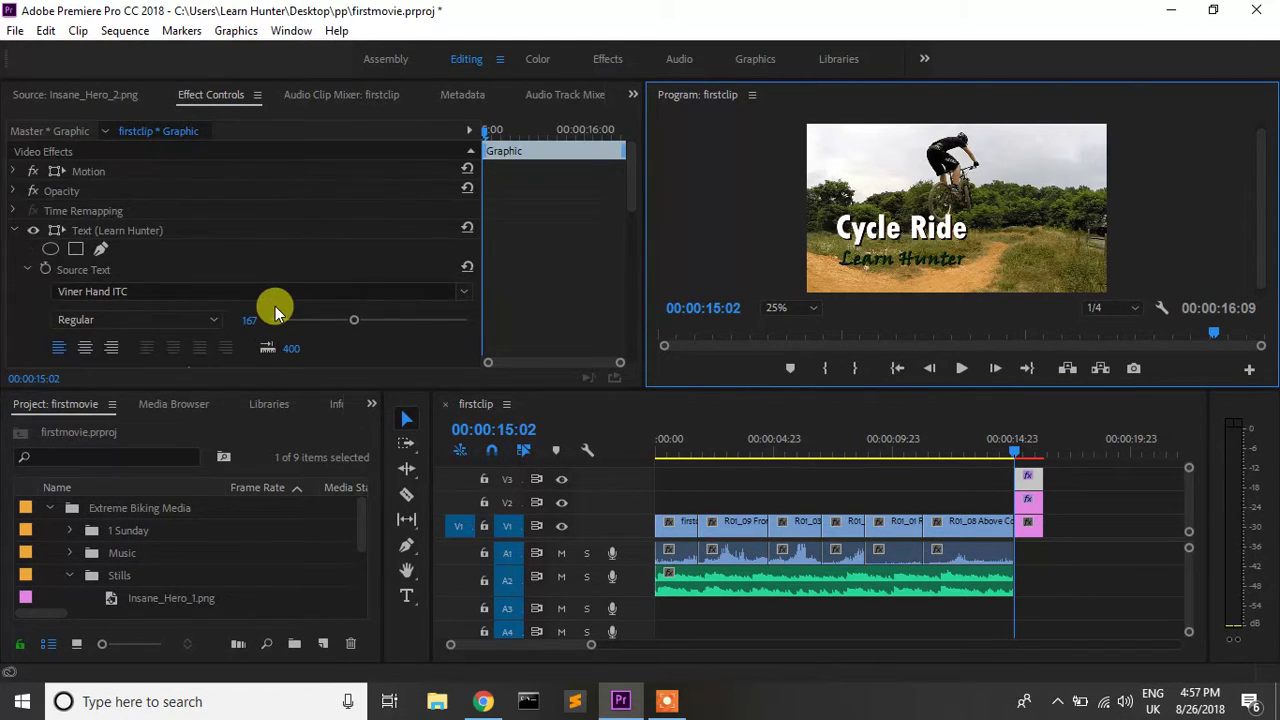
pyautogui.click(14, 191)
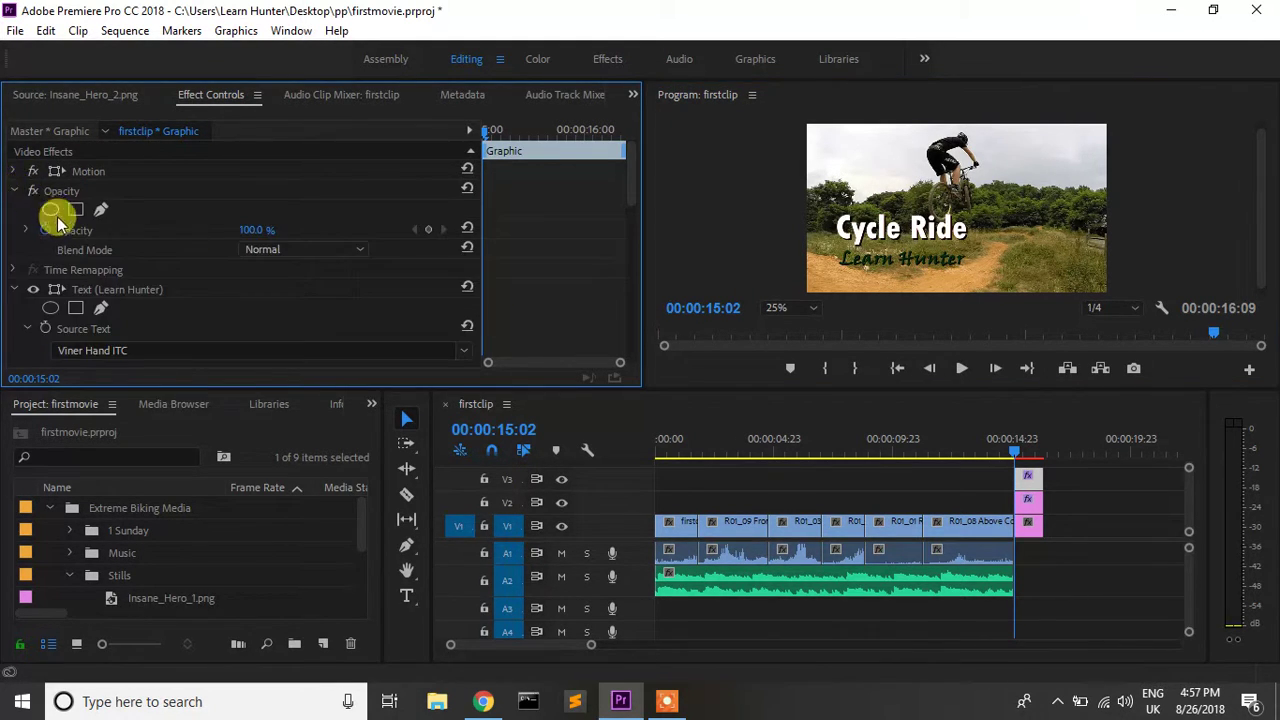
pyautogui.click(337, 250)
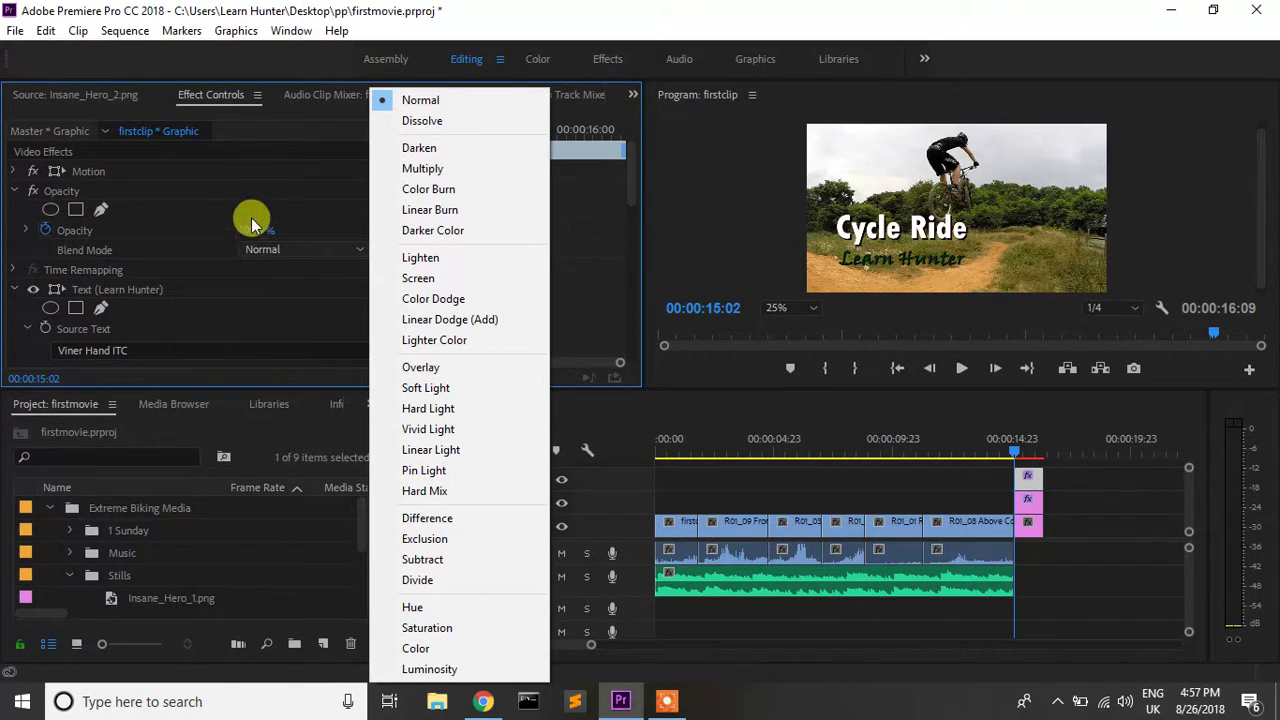
pyautogui.click(214, 212)
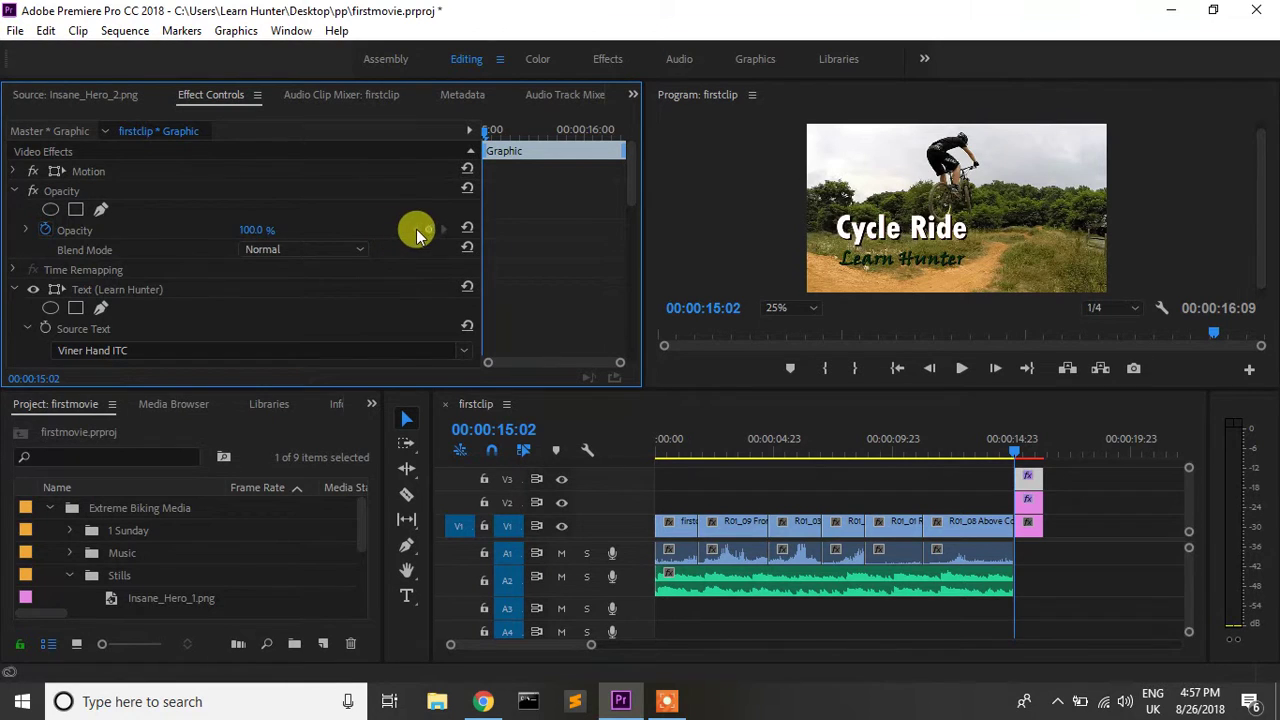
pyautogui.click(14, 190)
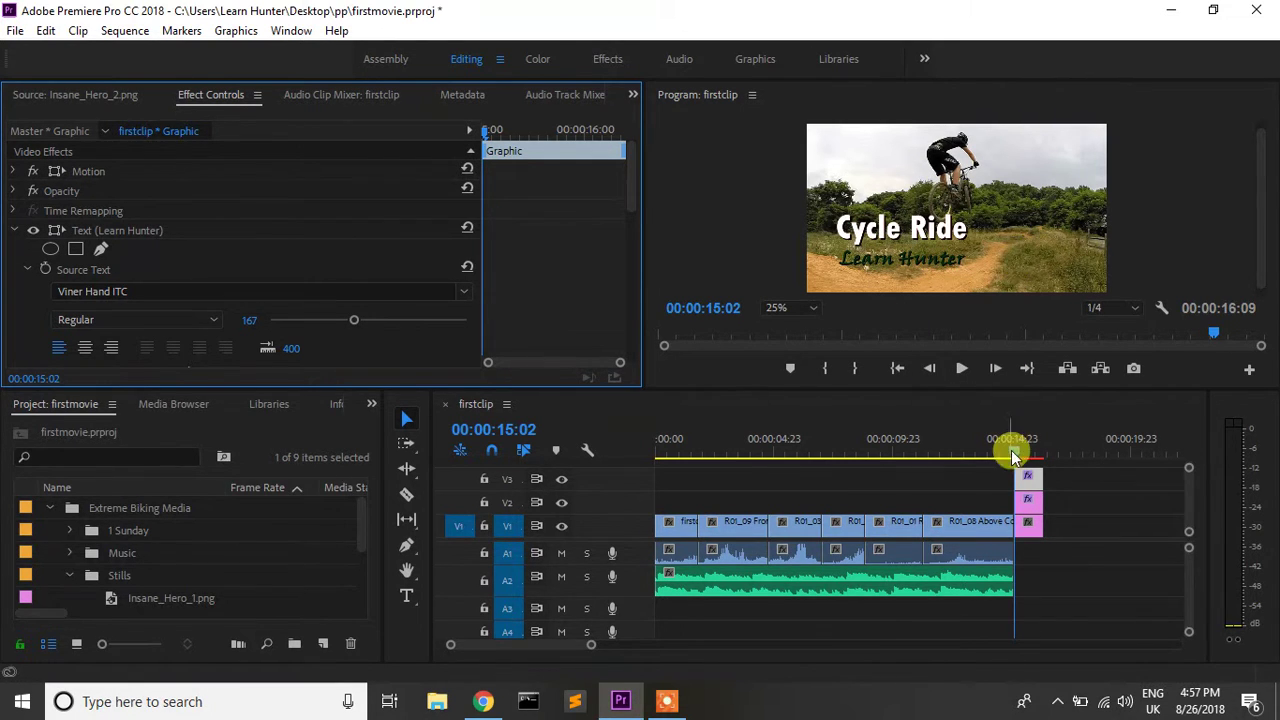
# Rewind the playhead and play the sequence to preview both titles, then stop
pyautogui.moveTo(1014, 450); pyautogui.dragTo(965, 452)
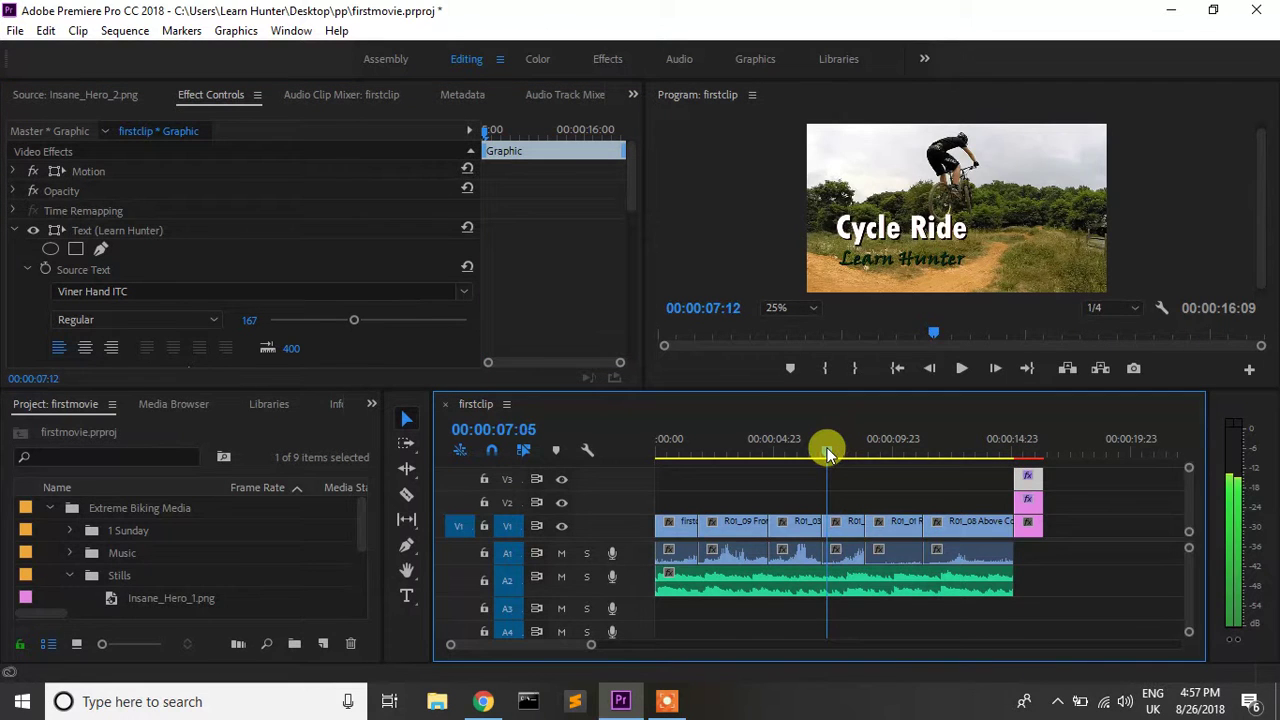
pyautogui.moveTo(827, 452); pyautogui.dragTo(808, 450)
pyautogui.click(961, 368)
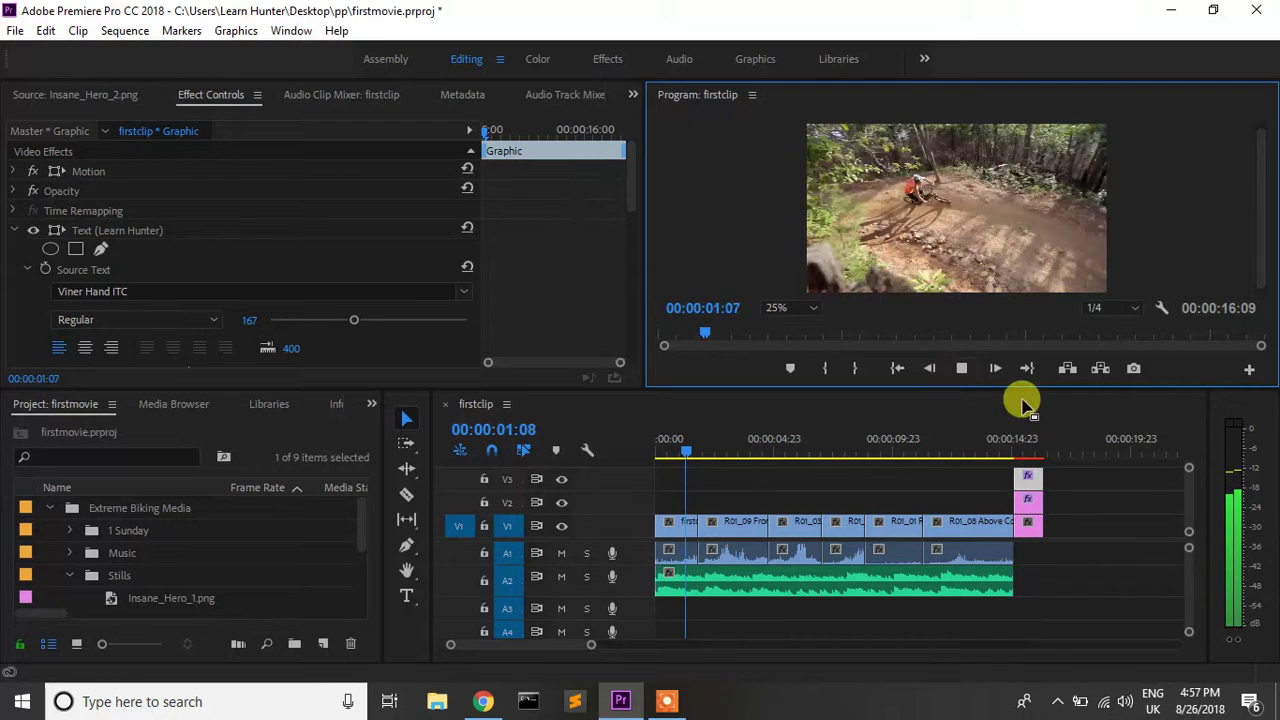
pyautogui.click(961, 368)
# Apply the default Cross Dissolve (Ctrl+D) at the start of the Insane_Hero_2.png still on V1
pyautogui.click(1024, 529)
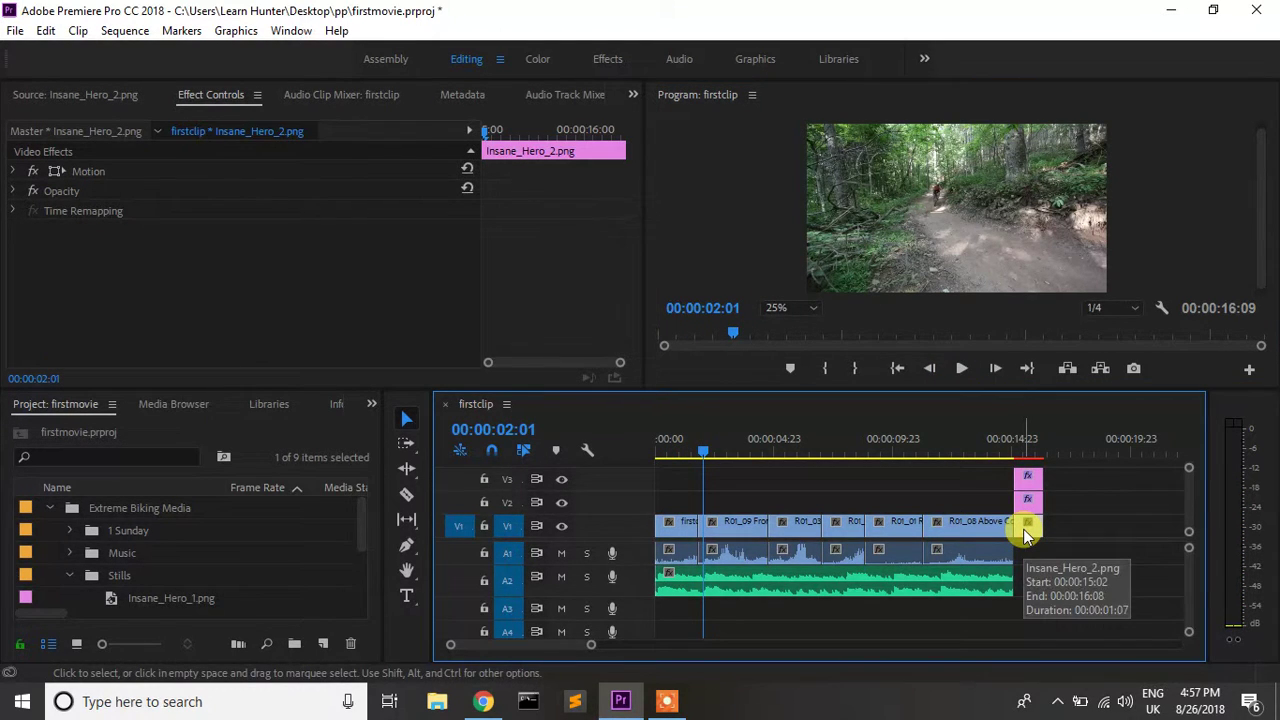
pyautogui.press('Down')
pyautogui.press('Down')
pyautogui.press('Down')
pyautogui.press('Down')
pyautogui.press('Down')
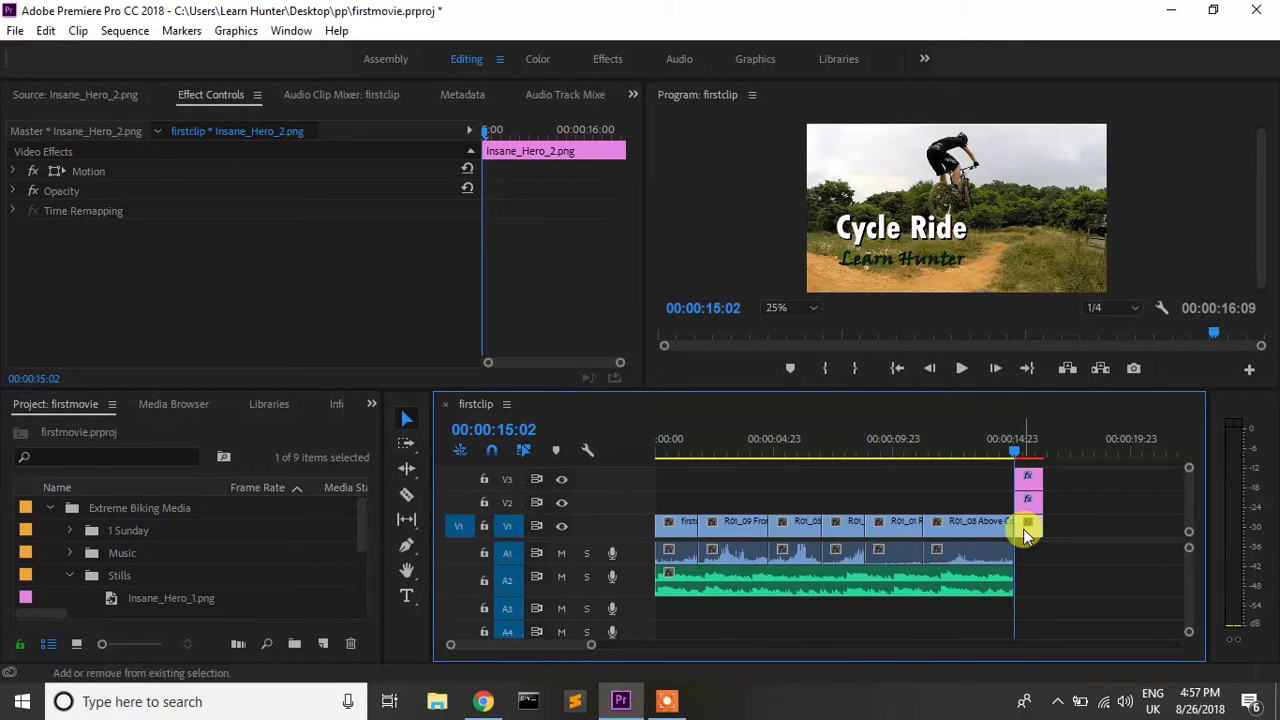
pyautogui.hotkey('ctrl', 'd')
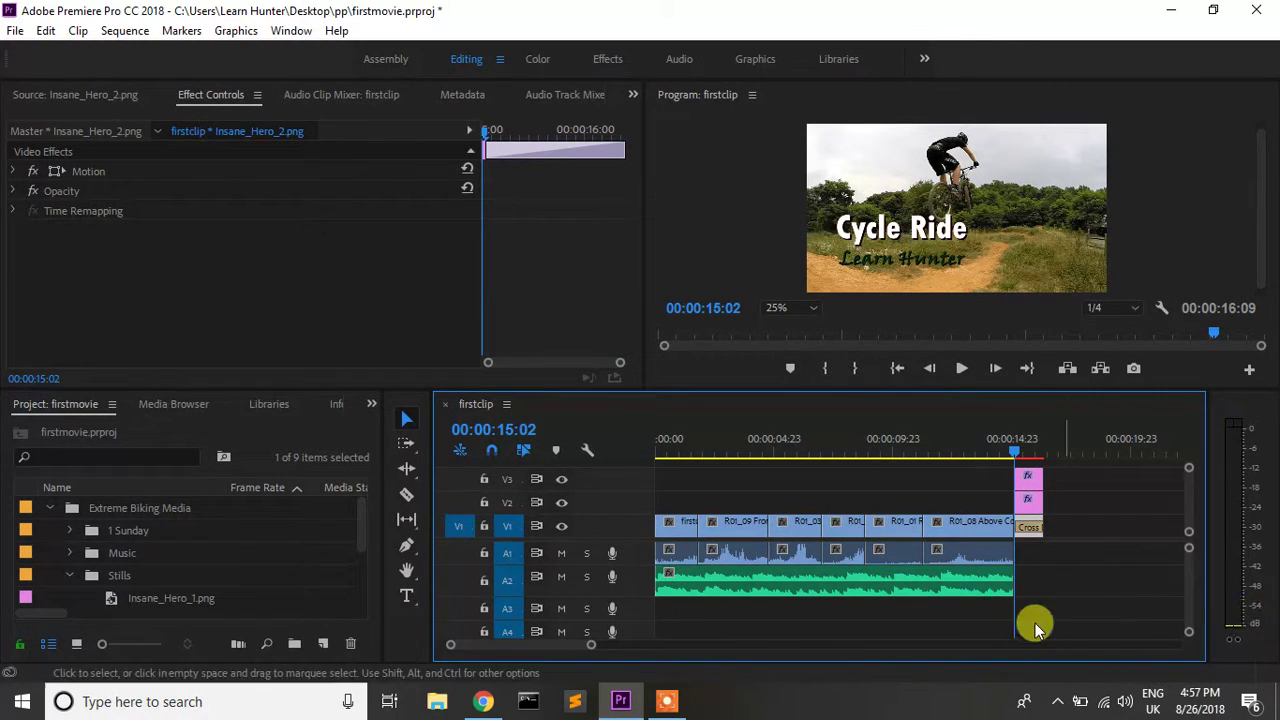
pyautogui.moveTo(1024, 458); pyautogui.dragTo(984, 447)
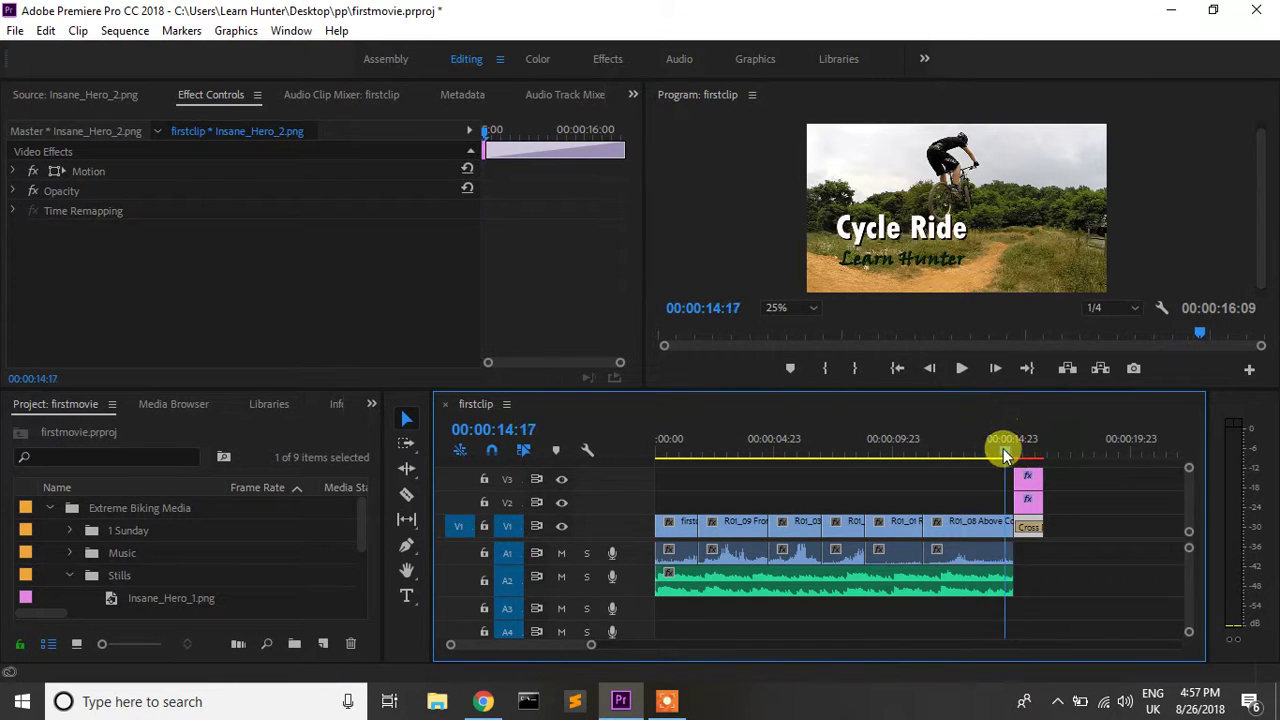
# Preview the firstclip sequence with its dissolving end still and titles, then stop playback
pyautogui.click(960, 368)
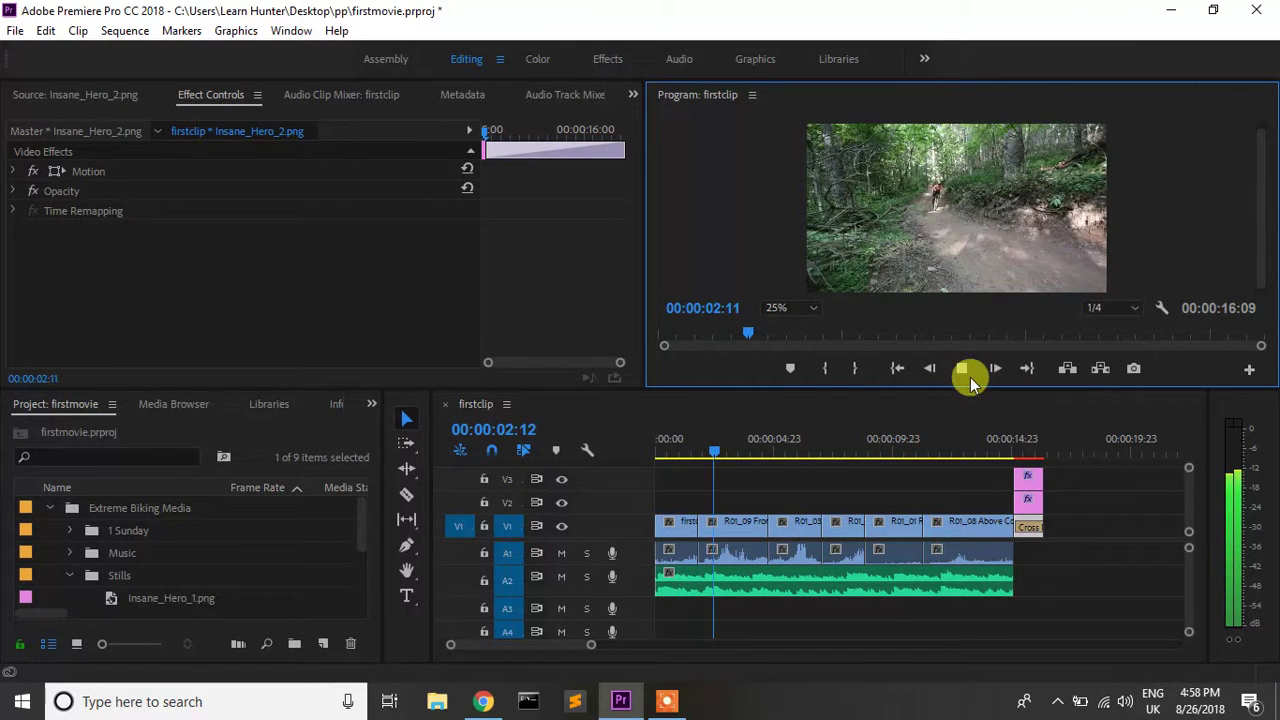
pyautogui.click(965, 372)
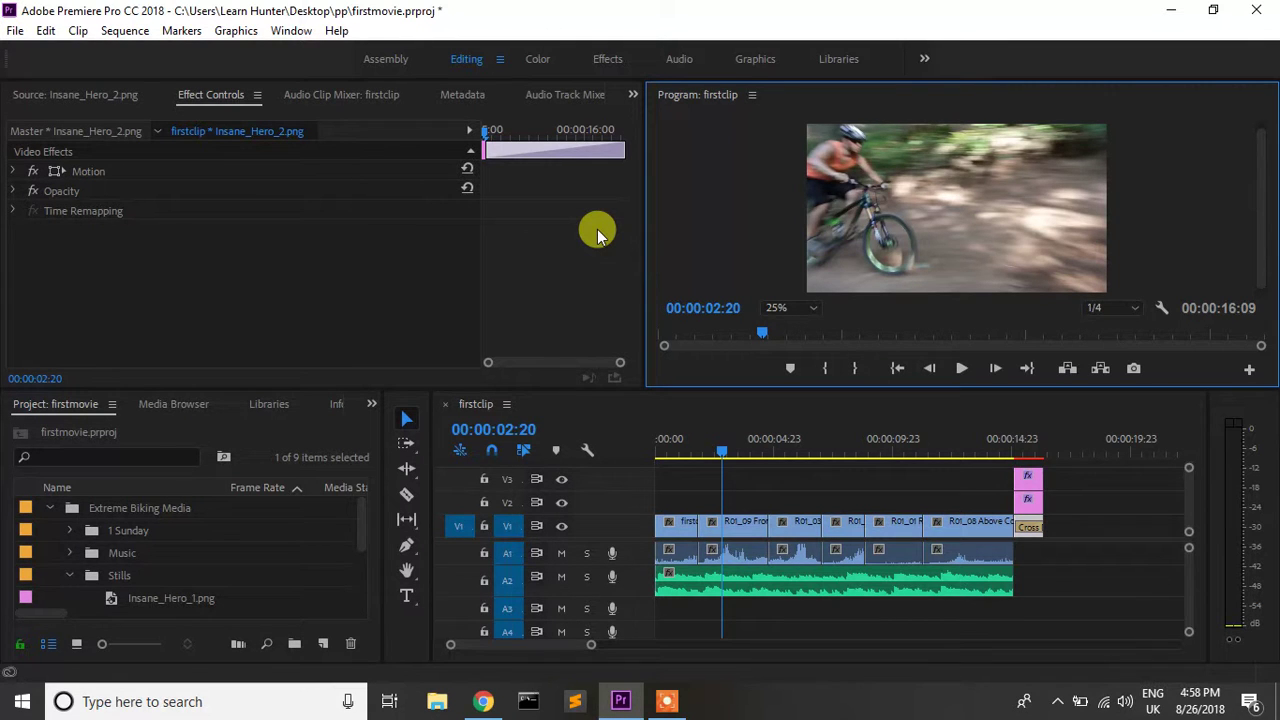
pyautogui.click(1058, 702)
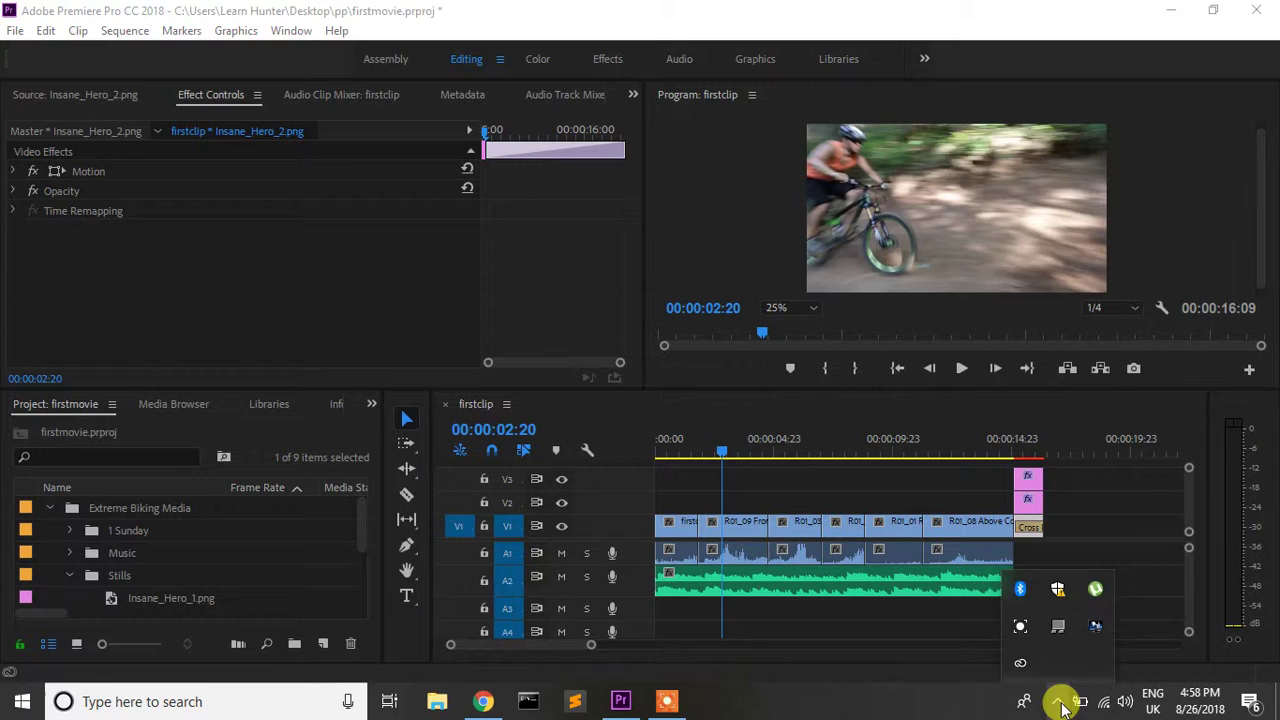